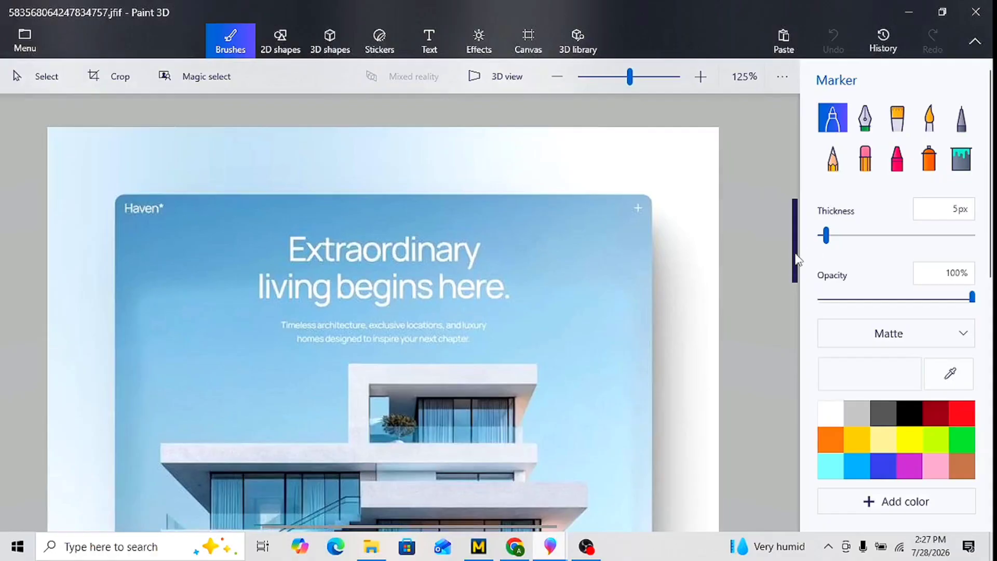
- Look over the opened Haven landing-page design from its headline down to the base of the house
mouse_move(797, 258)
left_mouse_down()
mouse_move(797, 418)
mouse_move(795, 268)
left_mouse_up()
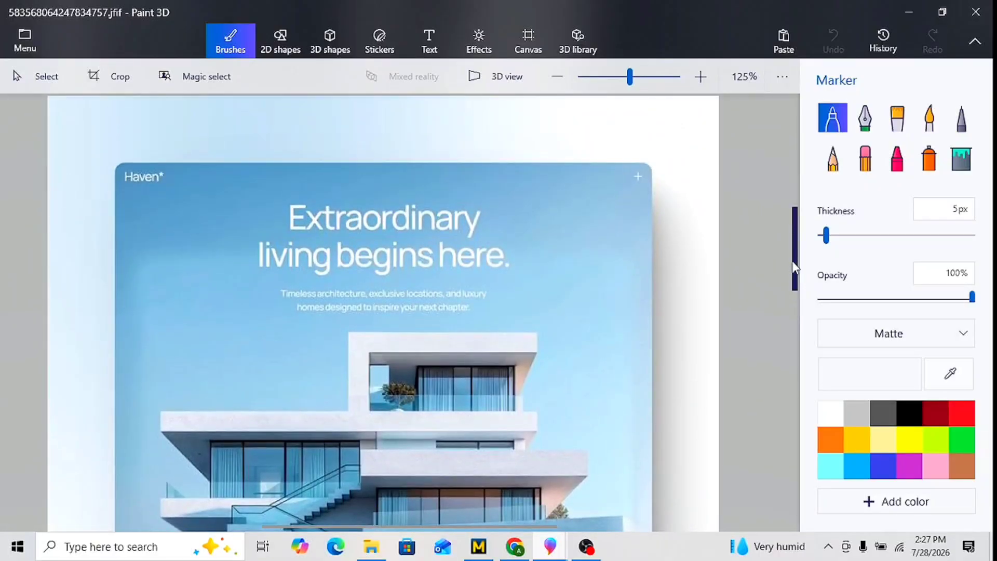
left_click_drag(794, 267, 784, 292)
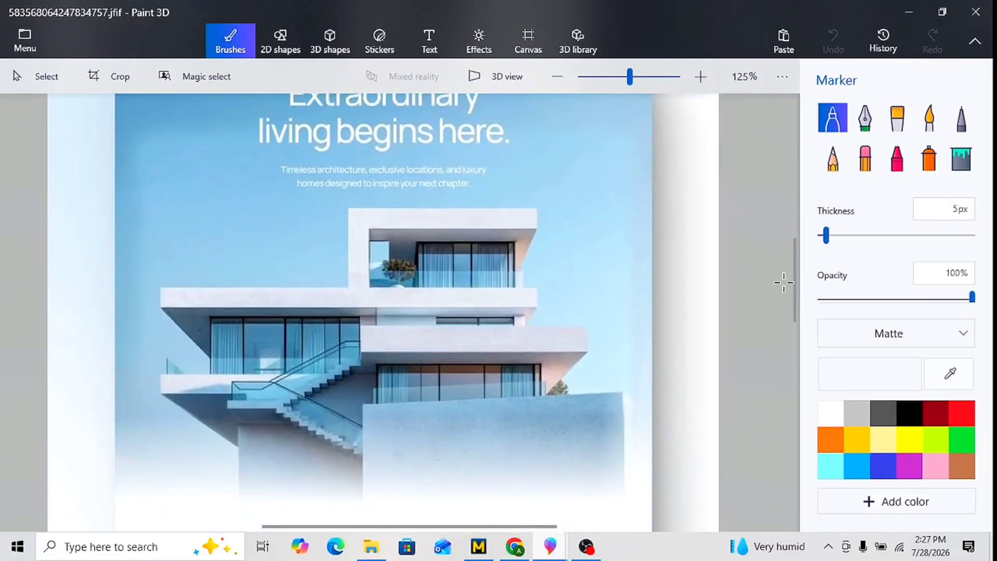
left_click_drag(793, 307, 778, 322)
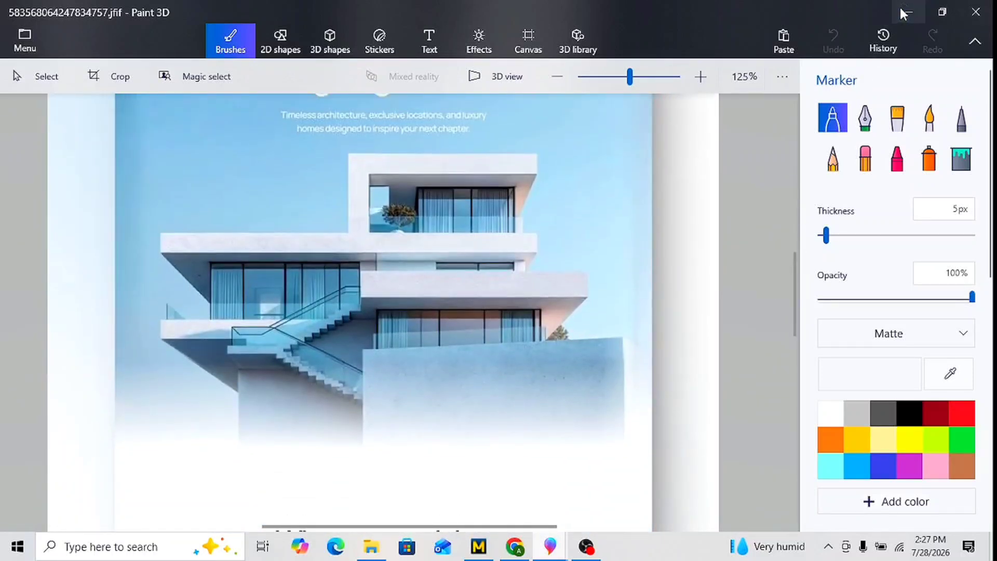
- Switch to Chrome and browse the real estate web design pins around the open pin on Pinterest
left_click(909, 12)
left_click(514, 545)
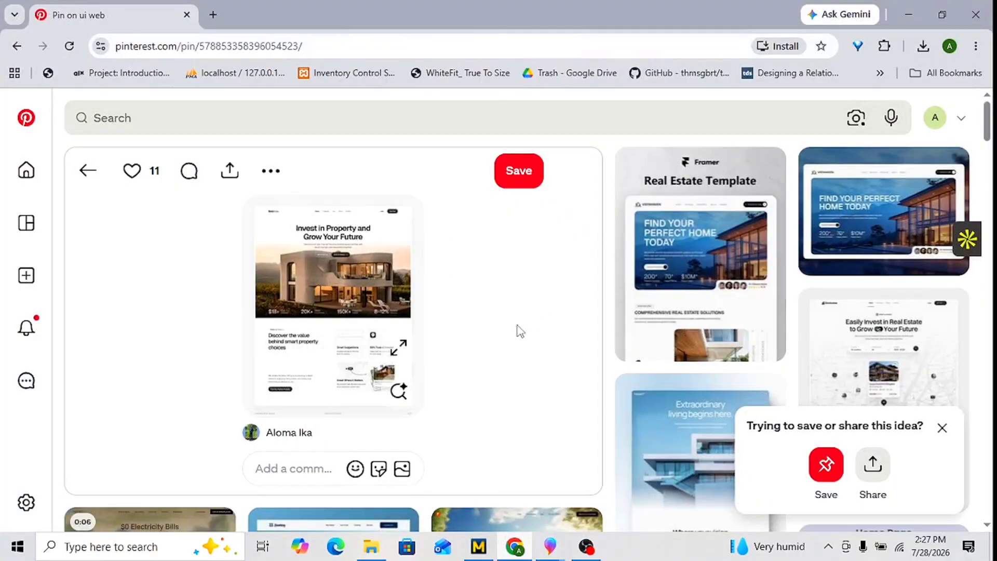
scroll(522, 320, "down", 3)
scroll(535, 304, "up", 3)
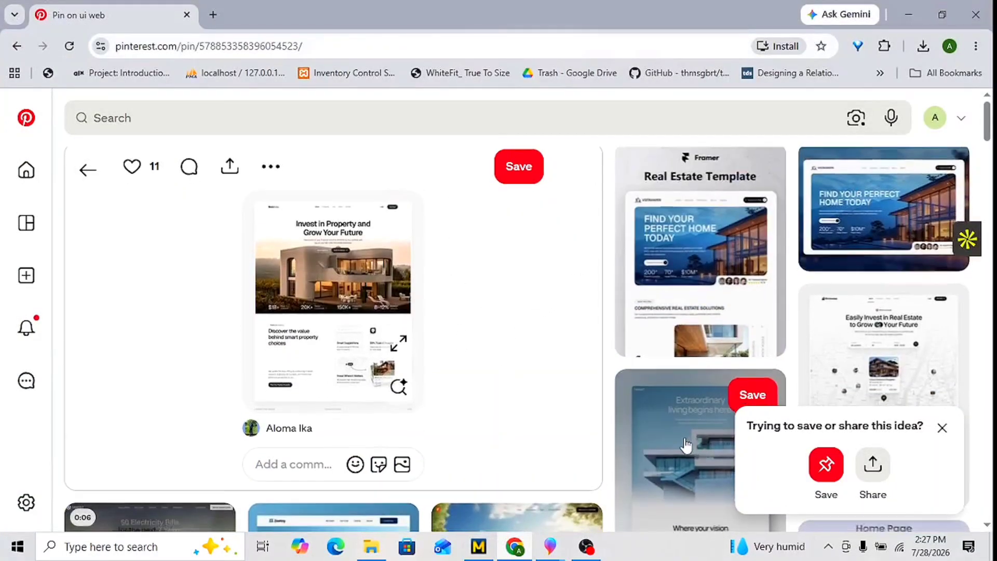
scroll(669, 419, "down", 3)
scroll(671, 418, "up", 1)
scroll(670, 417, "up", 1)
scroll(669, 413, "down", 4)
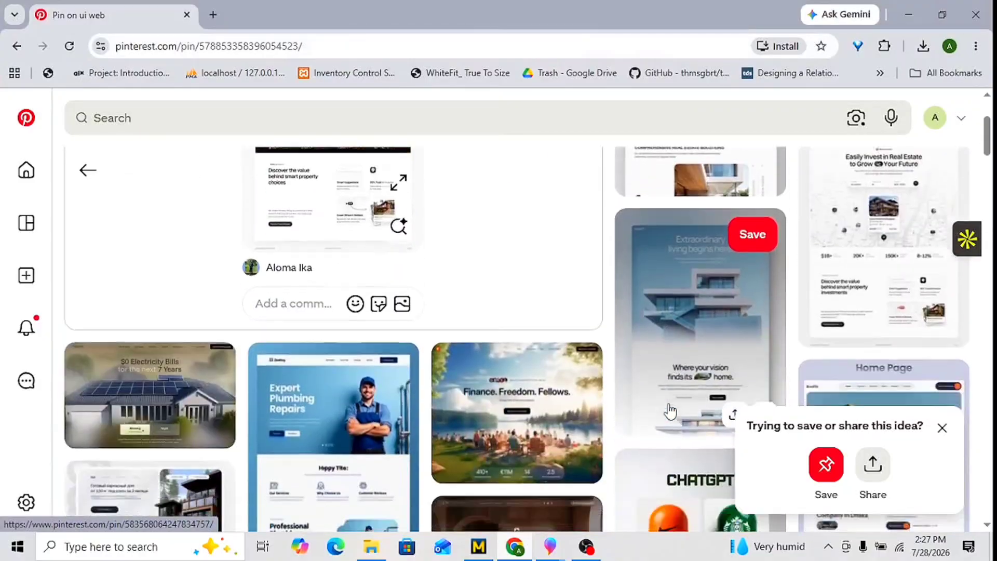
scroll(400, 156, "up", 3)
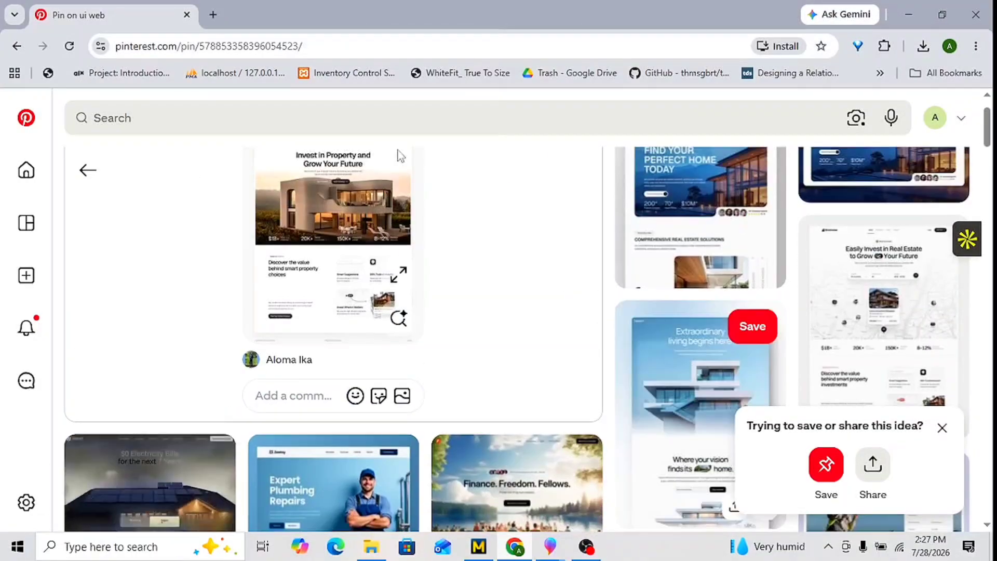
- Open ChatGPT in a new browser tab, and switch back to Paint 3D with the Haven design zoomed out to 66%
left_click(213, 14)
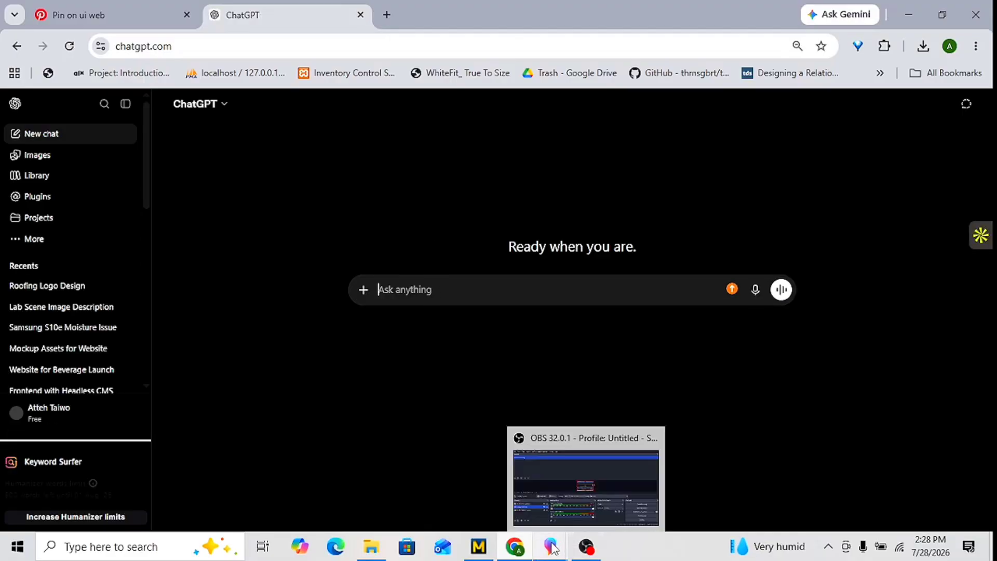
mouse_move(550, 546)
left_click(566, 511)
scroll(496, 284, "up", 4)
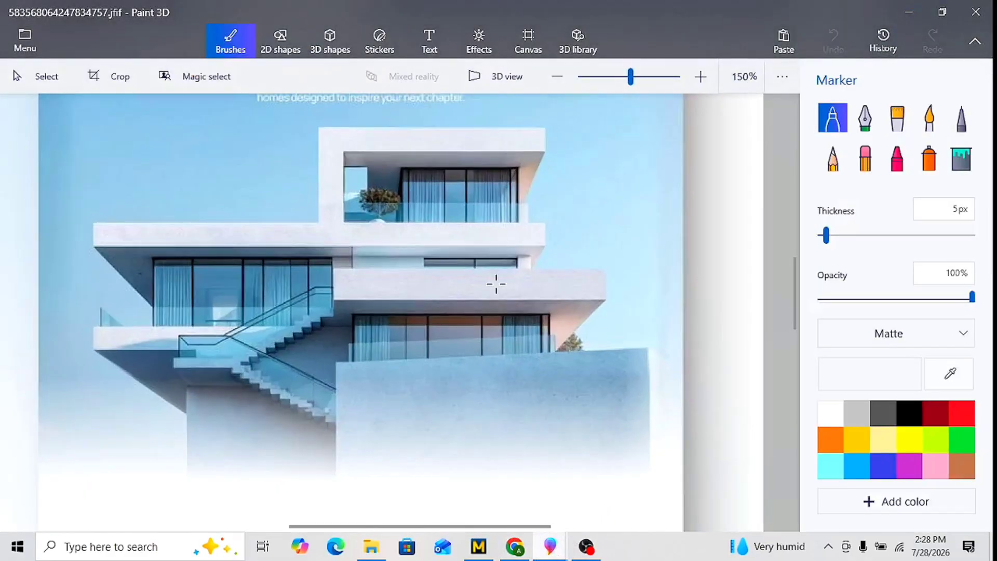
scroll(496, 285, "down", 5)
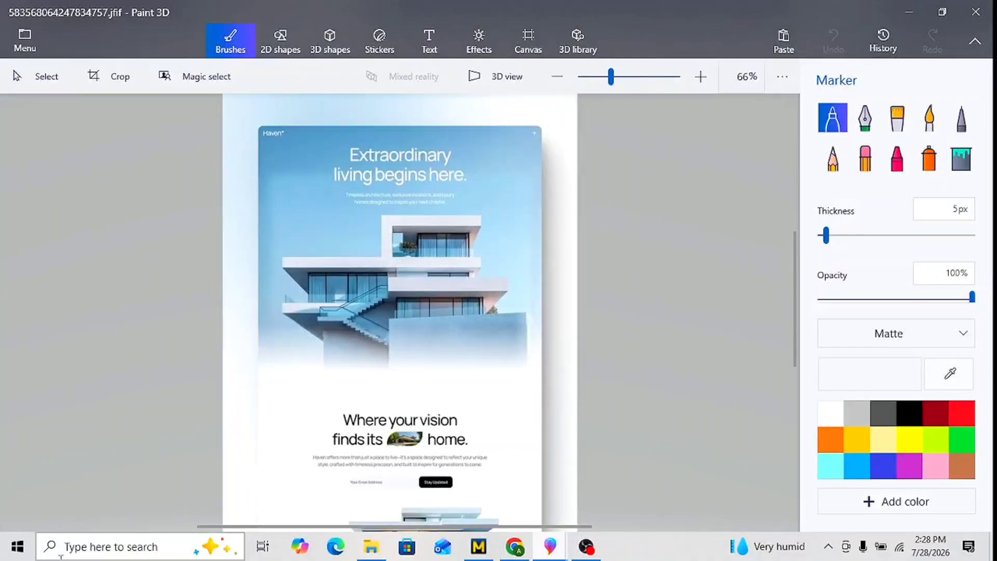
- Open Snipping Tool and capture the Haven hero section, covering the headline and the house
left_click(96, 553)
type("s")
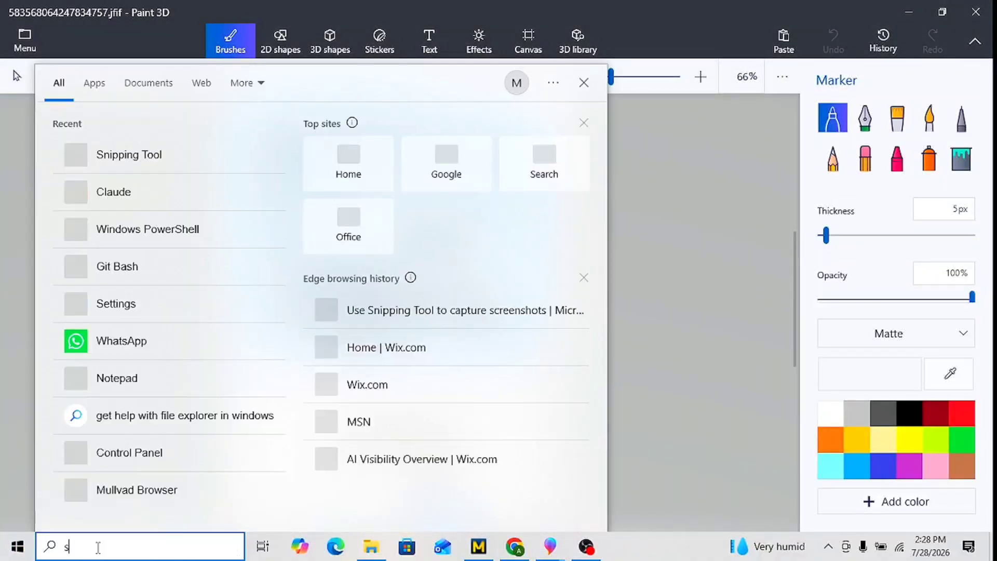
left_click(338, 255)
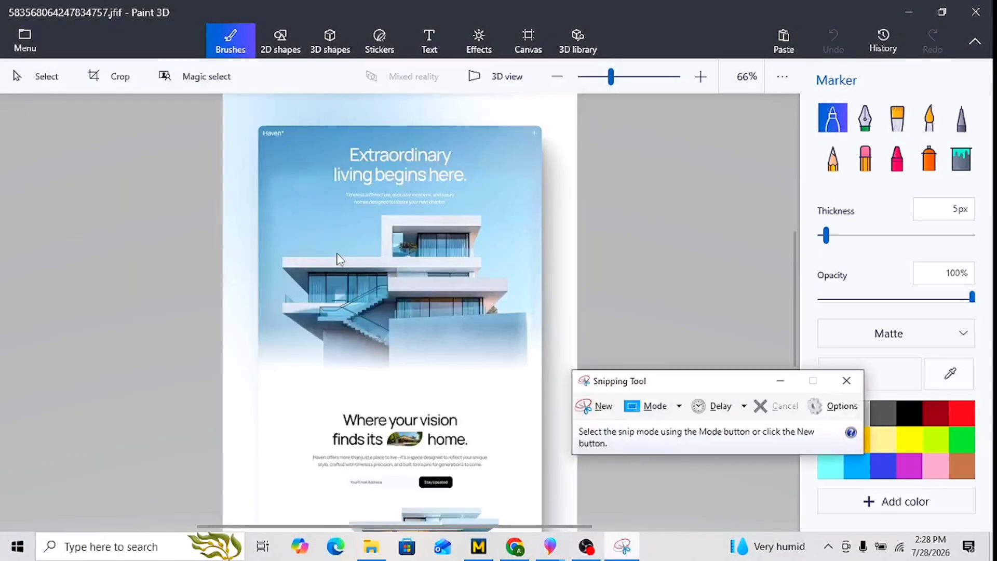
left_click(595, 406)
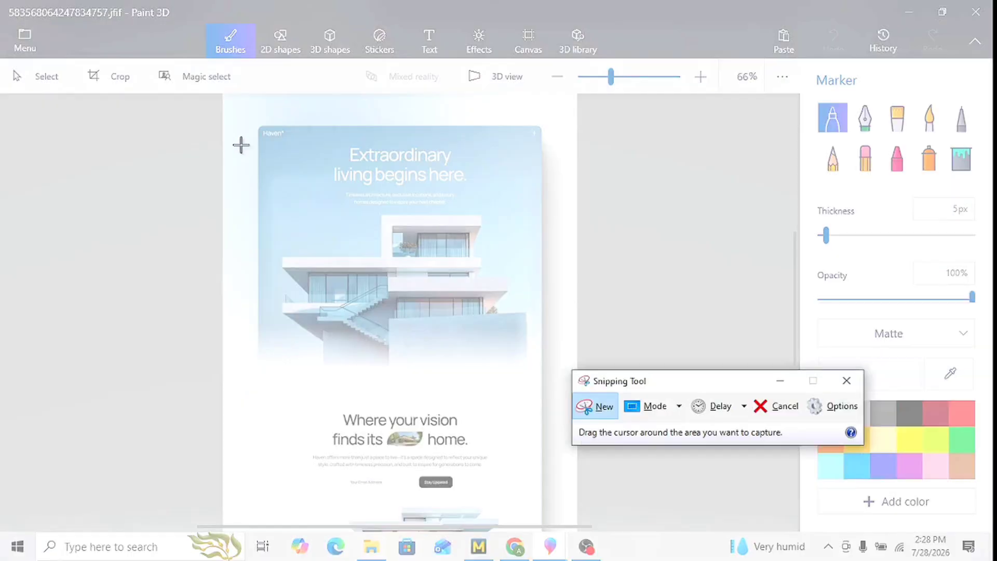
left_click_drag(260, 123, 543, 525)
- Save the snip as a PNG in Downloads under a name starting with "real es", and return to ChatGPT in Chrome
key("ctrl+s")
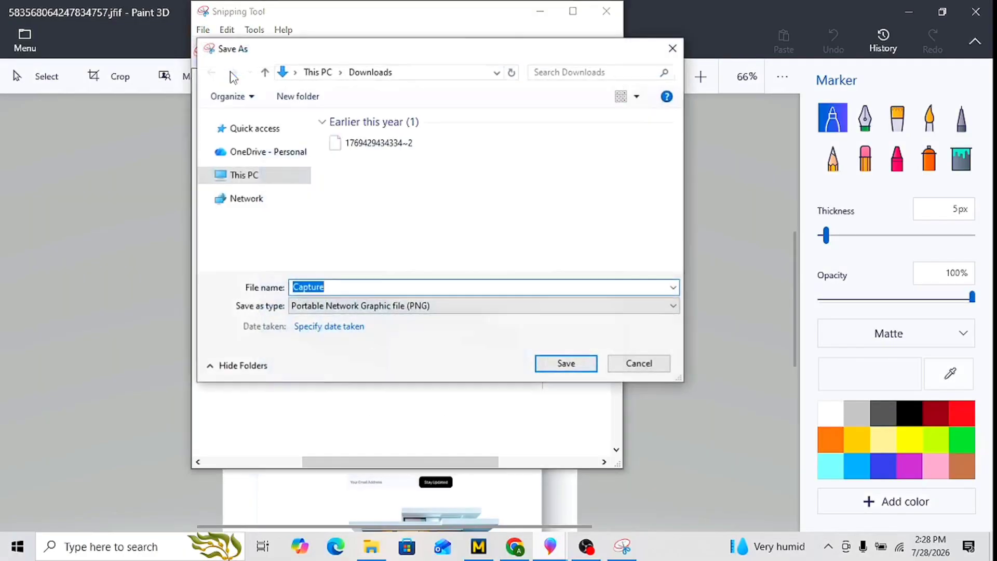
type("real es")
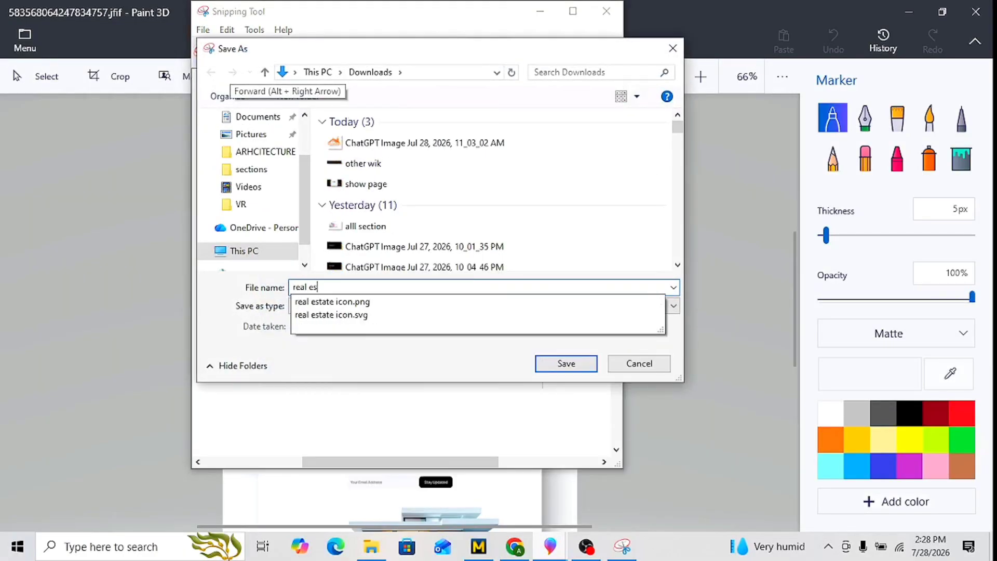
key("Return")
left_click(532, 14)
left_click(909, 11)
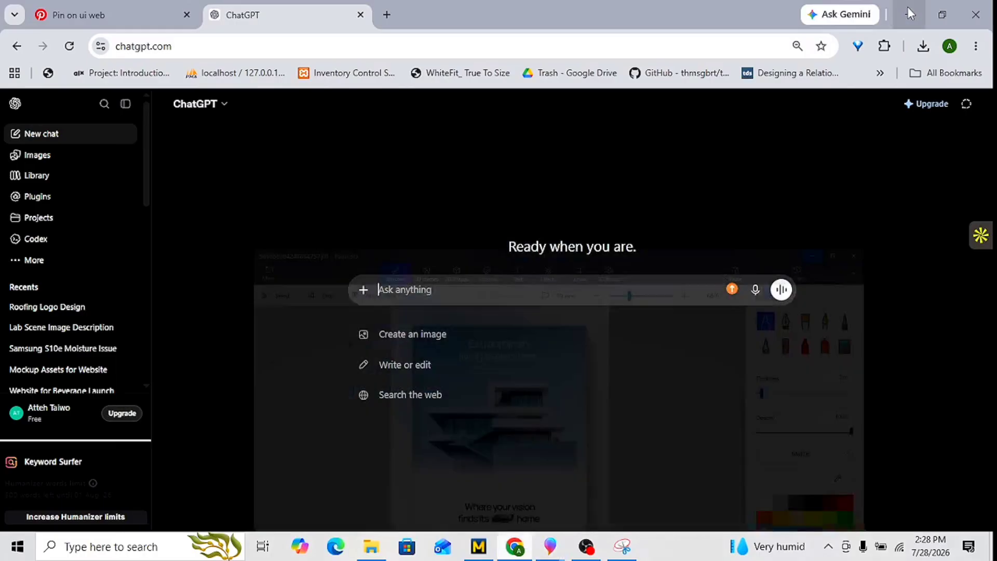
- Set the new ChatGPT chat to Create image and attach the saved hero section snip from Downloads
left_click(388, 335)
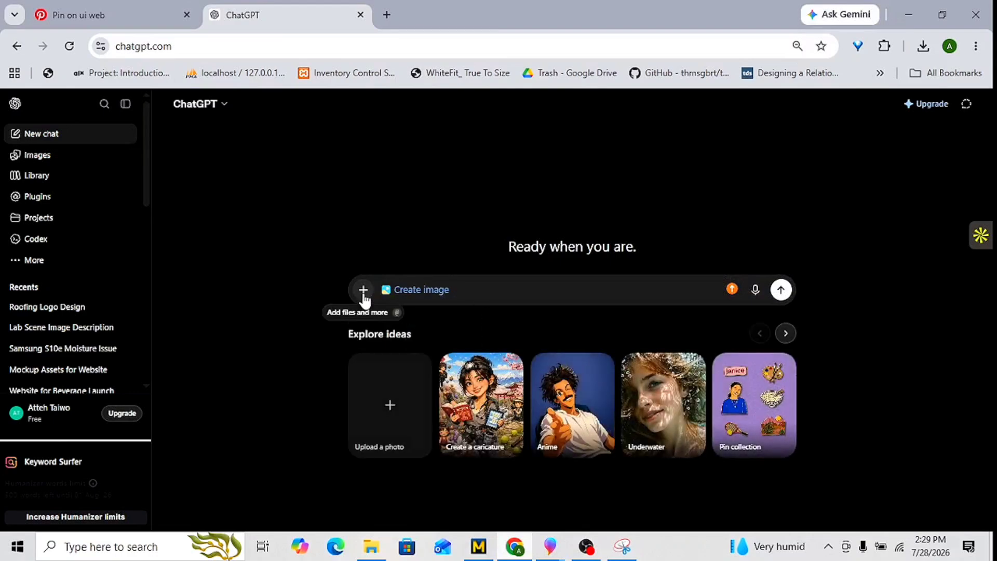
left_click(363, 292)
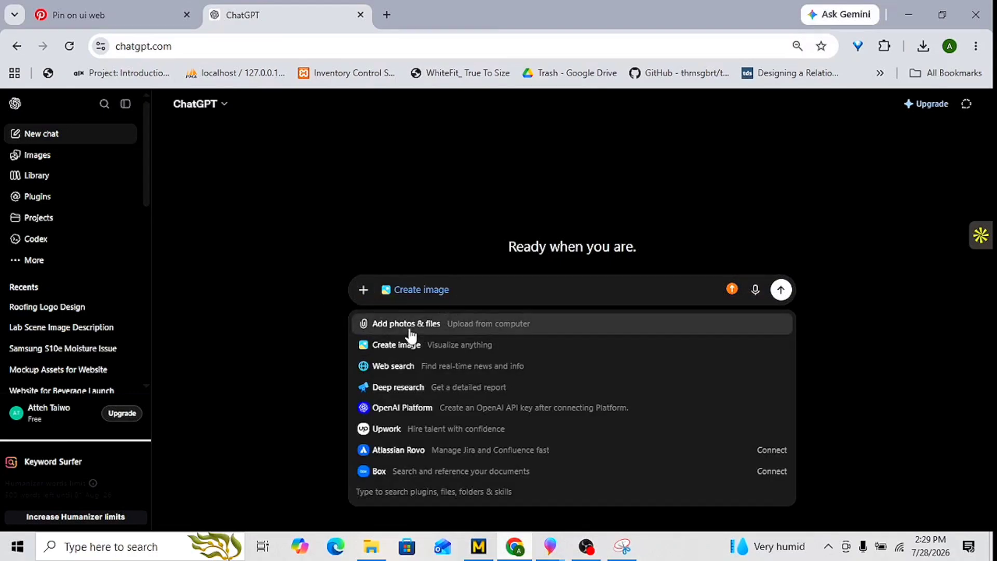
left_click(400, 324)
scroll(211, 255, "up", 1)
scroll(211, 255, "down", 3)
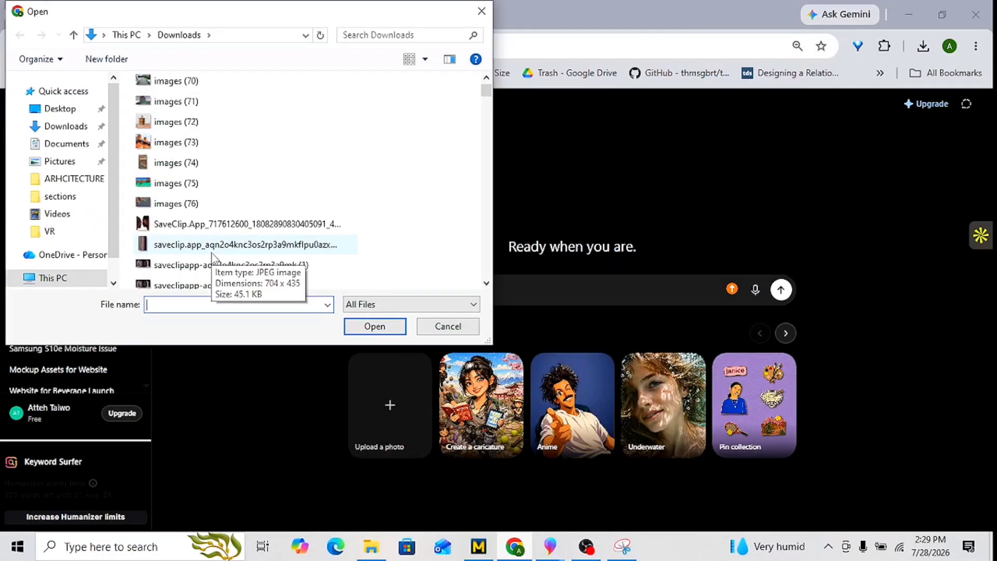
double_click(240, 301)
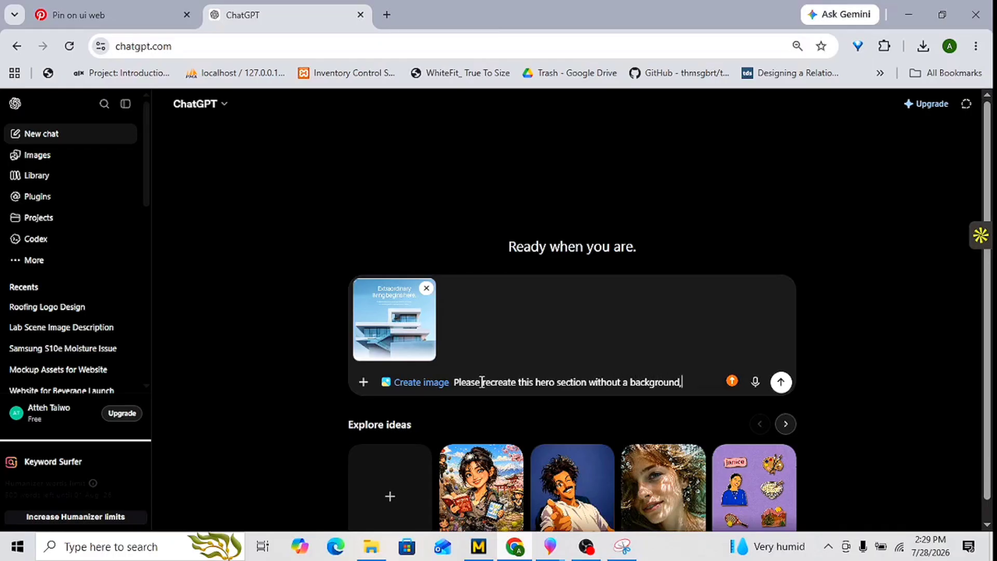
- Send the prompt "Please recreate this hero section without a background, make sure you leave the content with a black background and an aspect ratio of 16.9"
type("re you leave the")
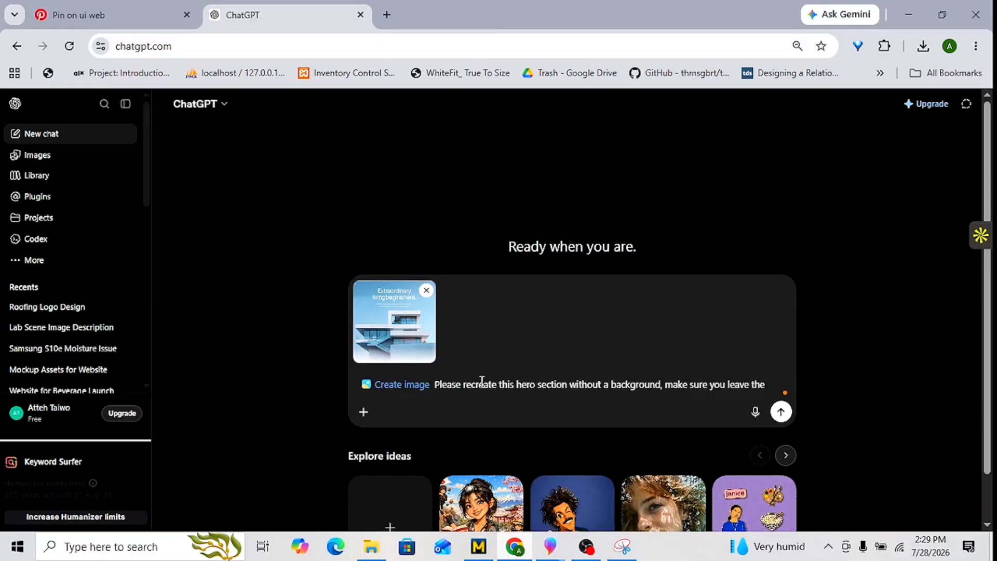
type(" content with a")
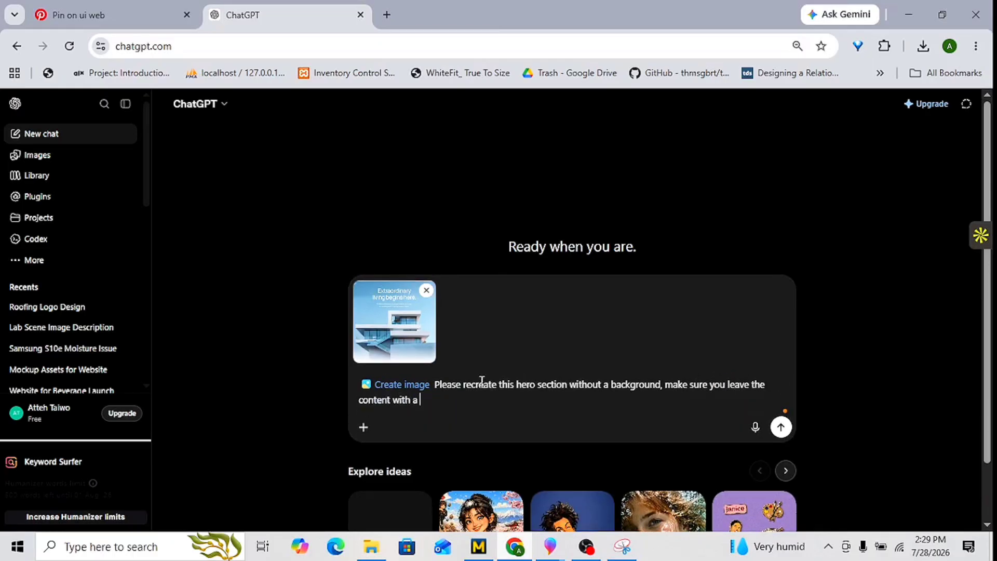
type(" black background an")
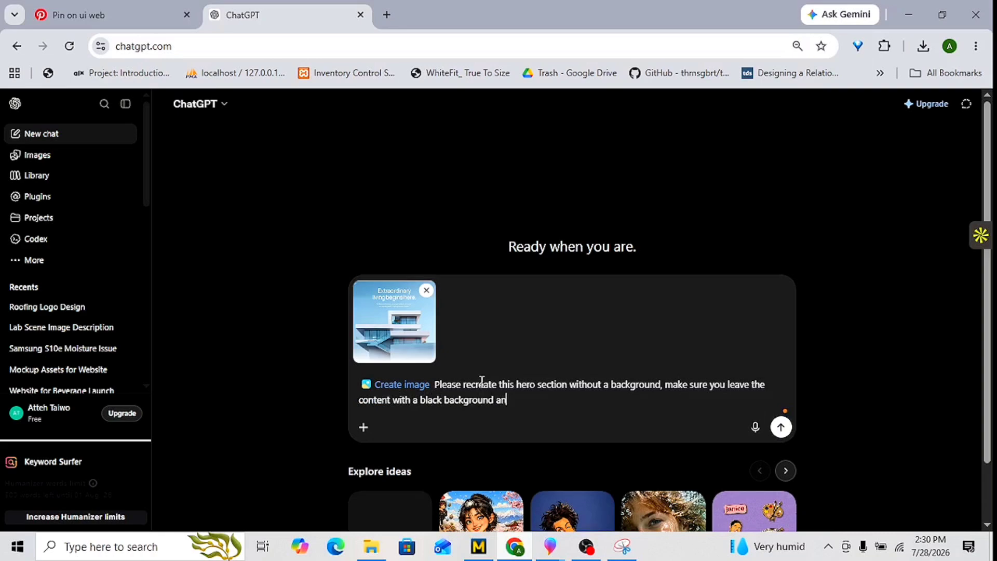
type("d an aspect ratio of 16")
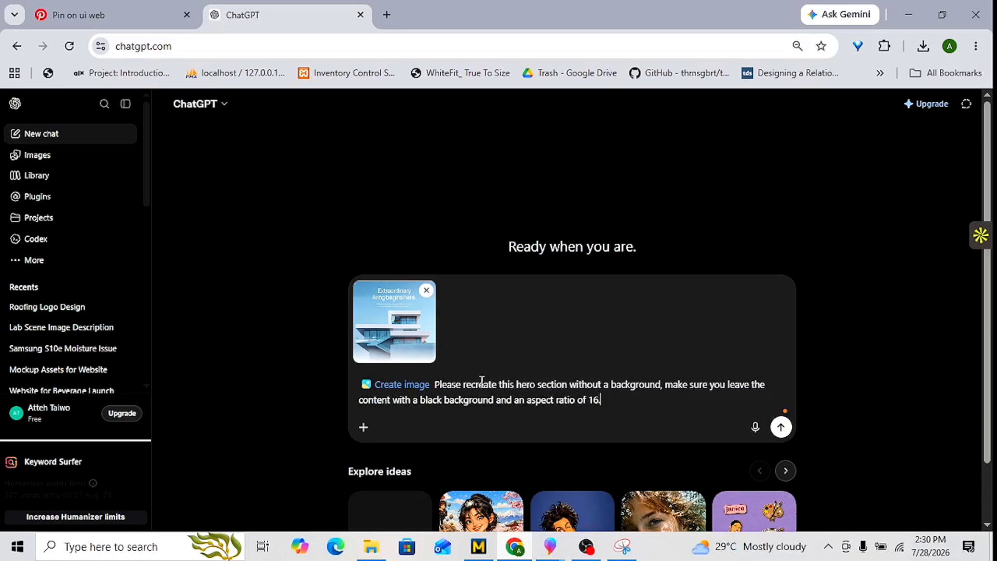
type(".9 .")
key("Return")
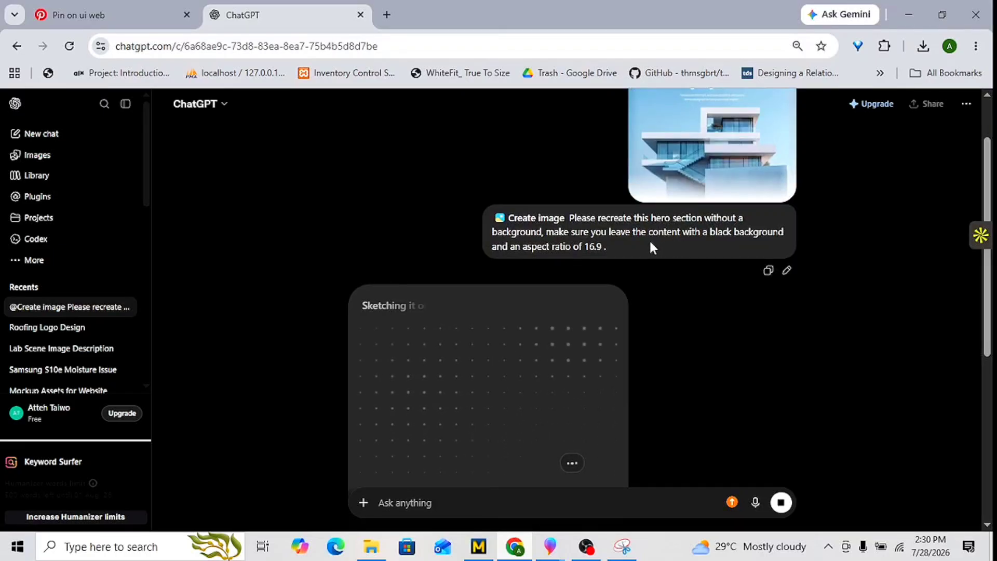
- Search for "google studio" in a new browser tab and open Google AI Studio from the results
key("ctrl+t")
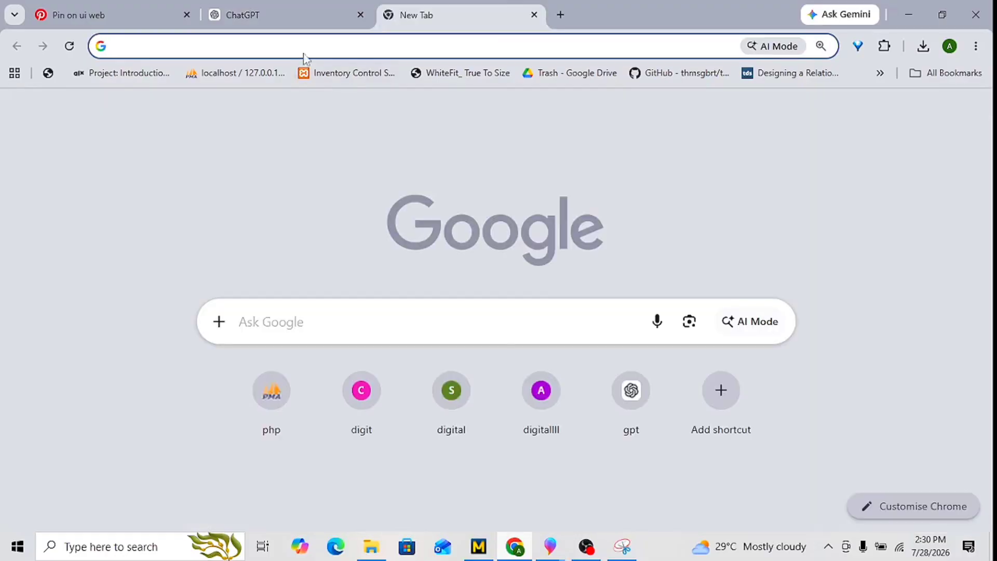
type("gemini.google.com")
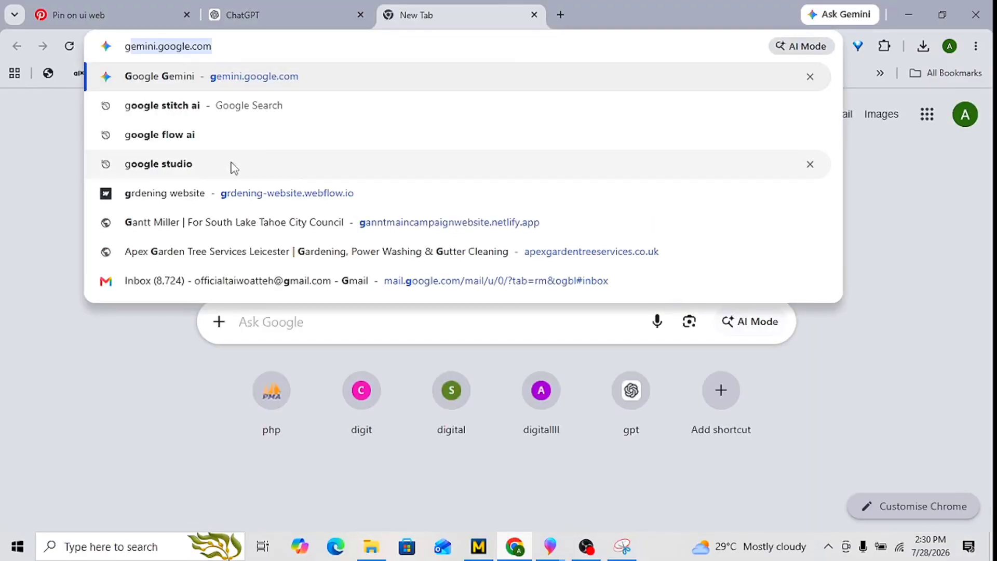
left_click(213, 167)
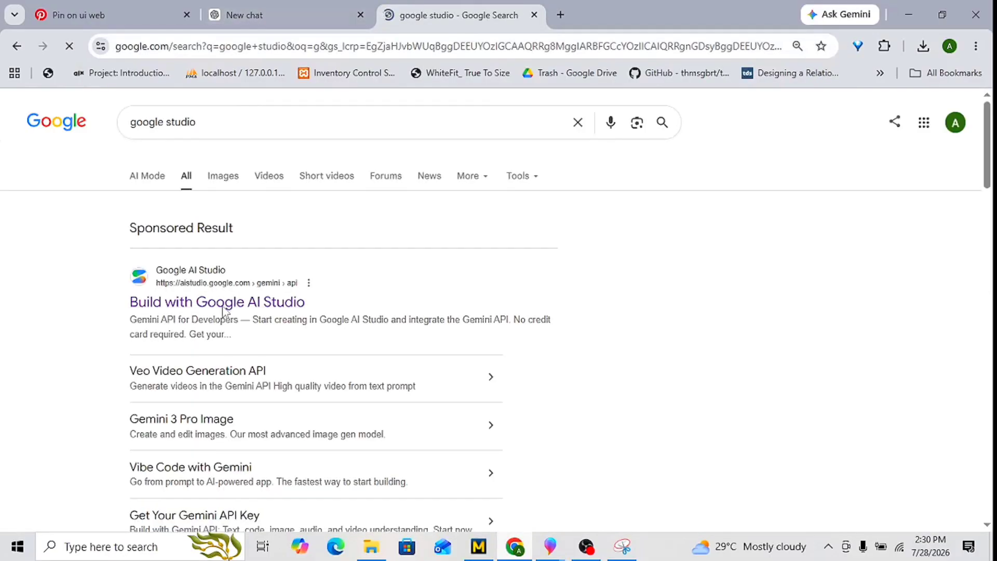
left_click(221, 304)
- Look over the Build page in Google AI Studio and check the progress of the hero image in the ChatGPT chat
left_click(276, 15)
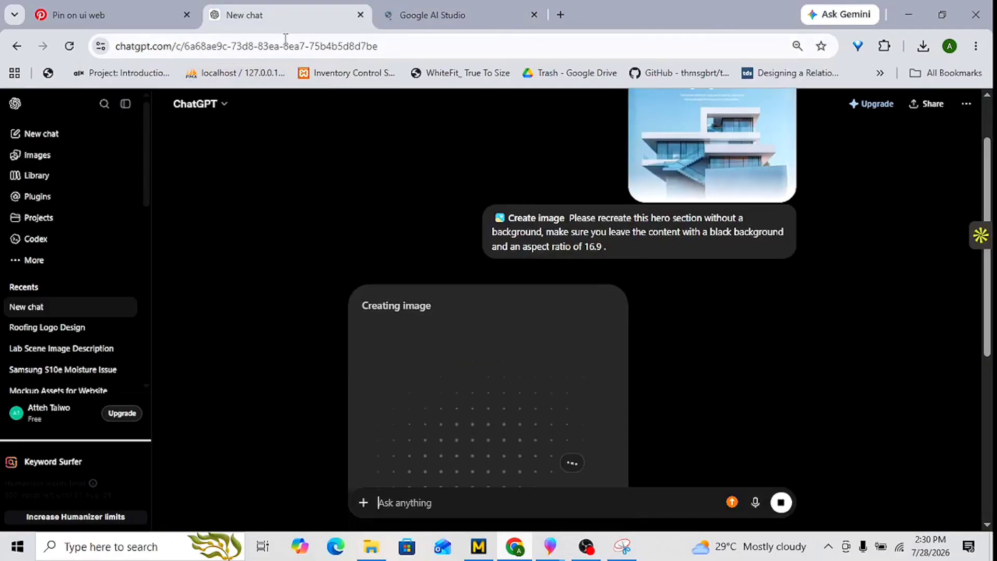
left_click(451, 8)
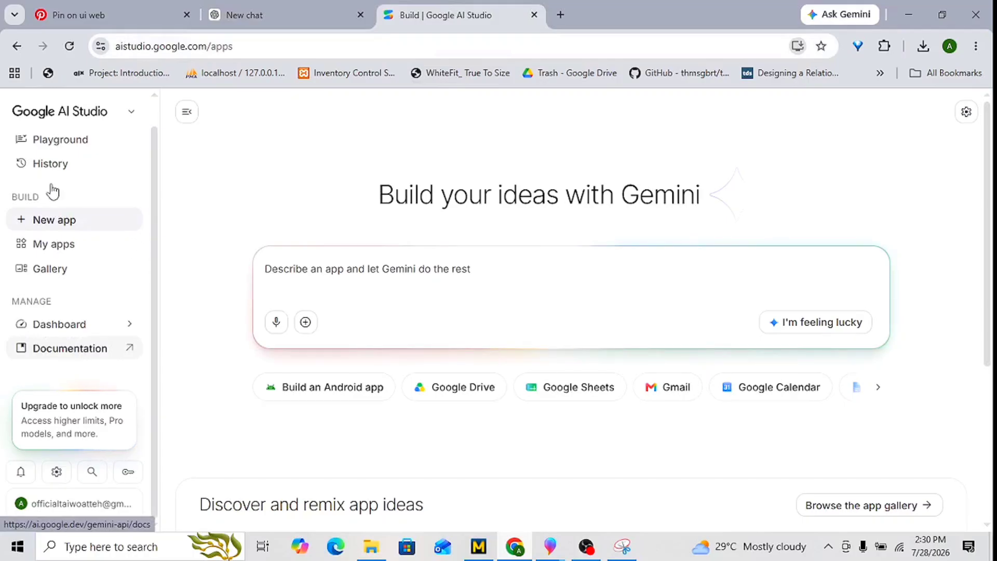
mouse_move(50, 173)
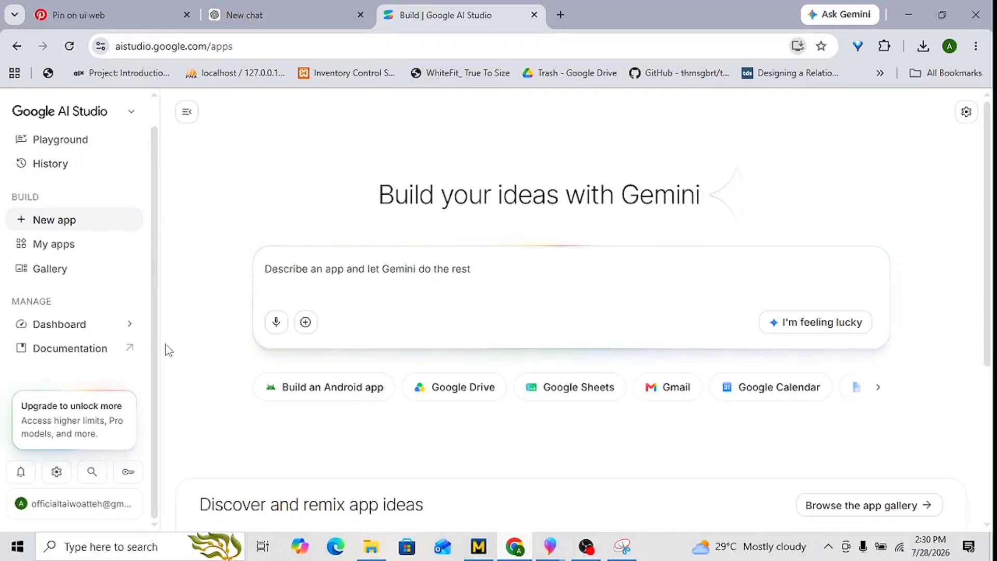
left_click(291, 11)
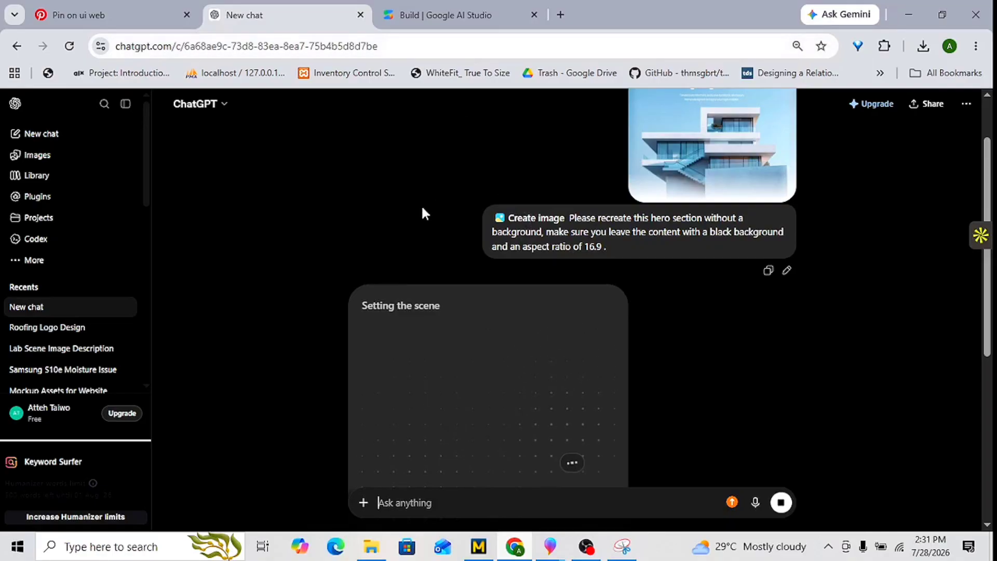
key("ctrl+t")
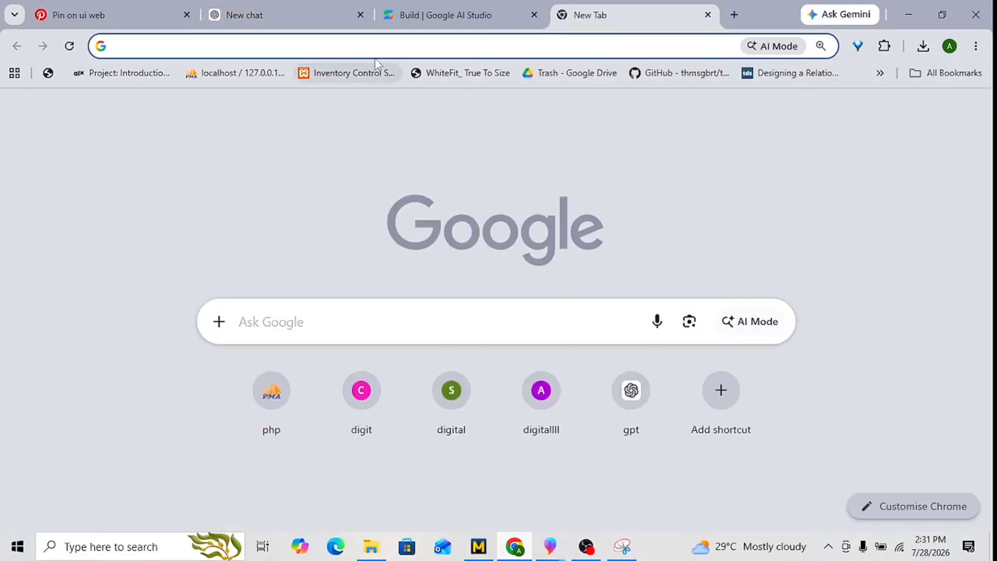
left_click(249, 16)
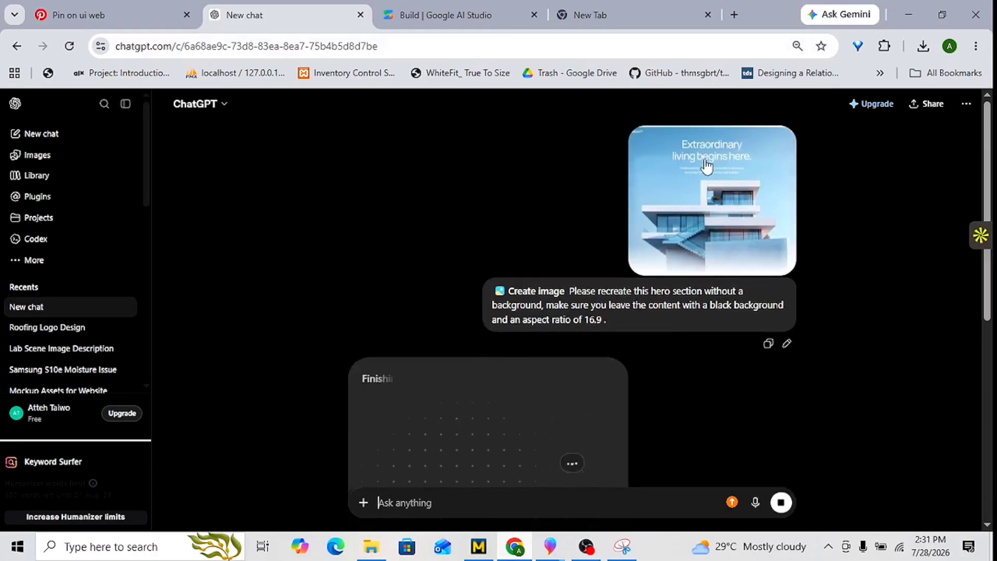
scroll(702, 161, "up", 2)
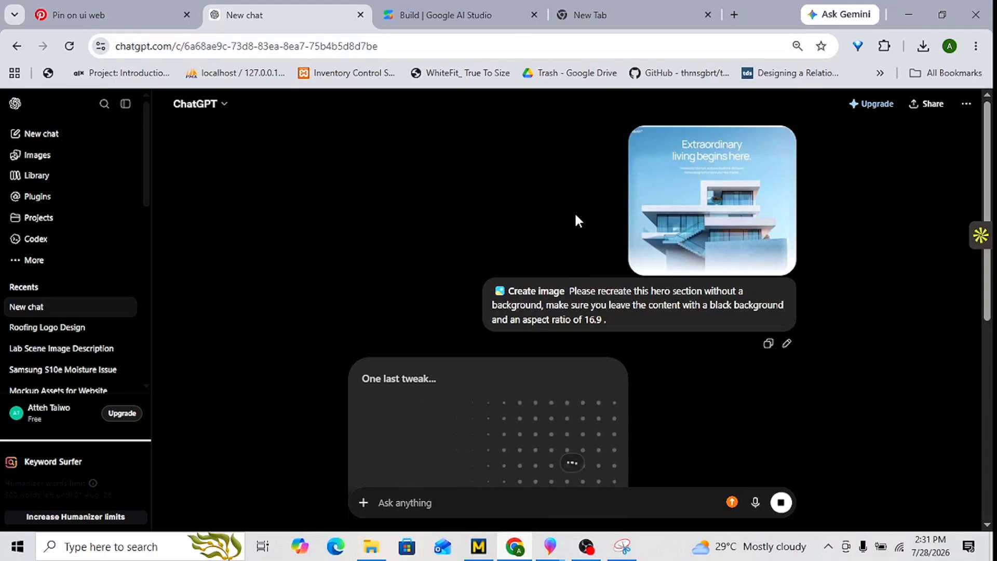
- Check the hero image's progress in the ChatGPT chat and bring up the Playground in Google AI Studio
left_click(464, 18)
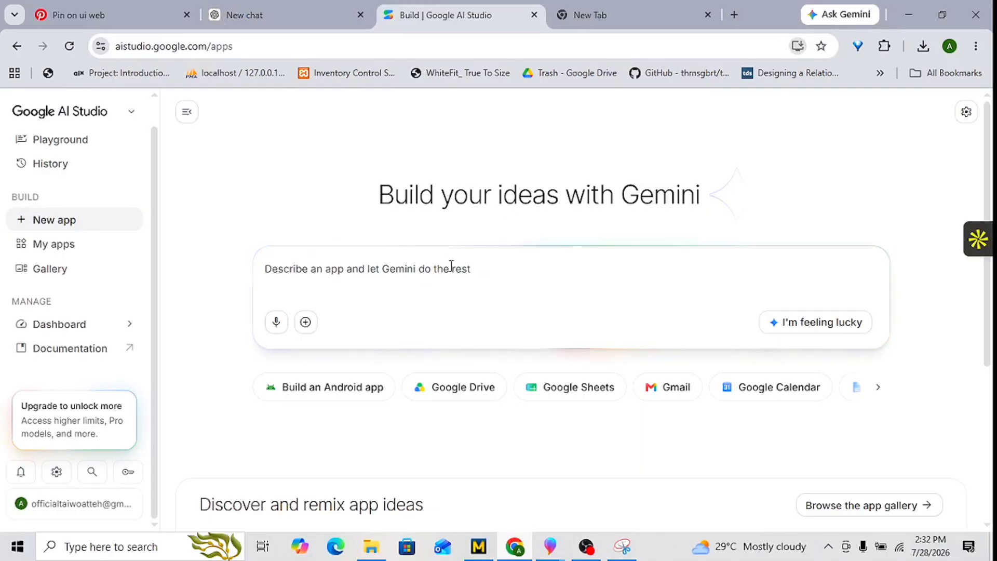
left_click(606, 20)
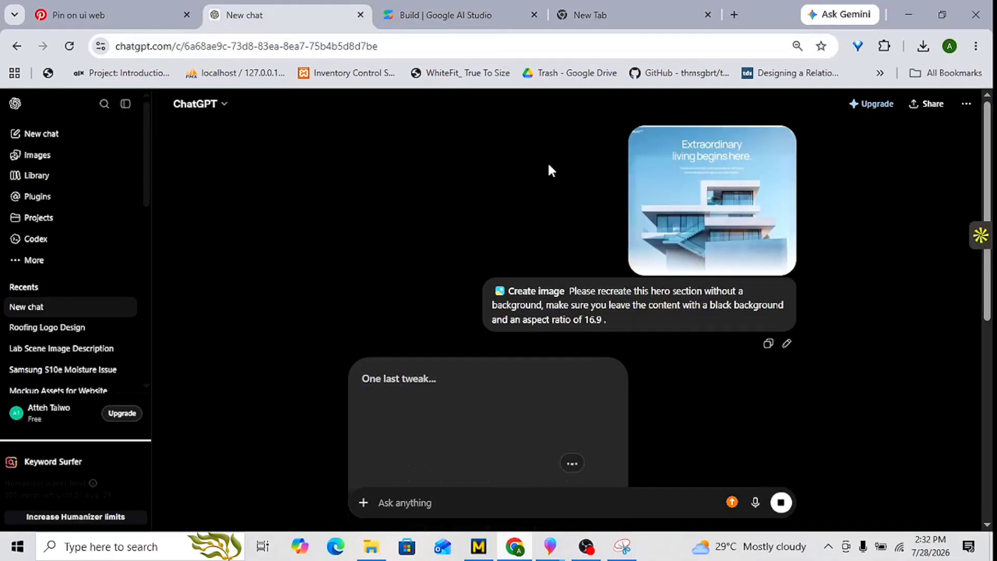
left_click(453, 17)
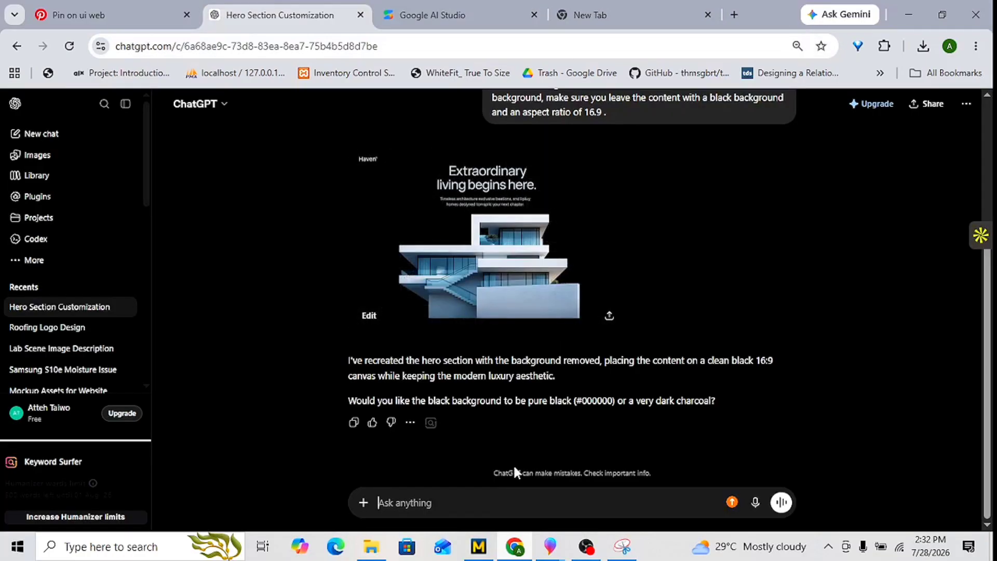
- Examine the generated hero section image in the ChatGPT chat and in its enlarged view
scroll(465, 304, "up", 3)
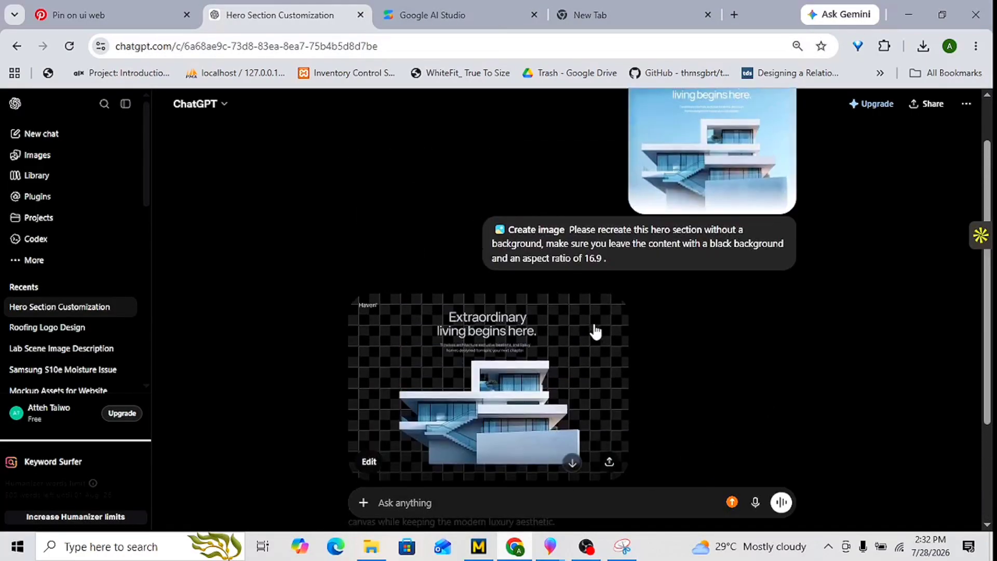
left_click(514, 414)
left_click(46, 107)
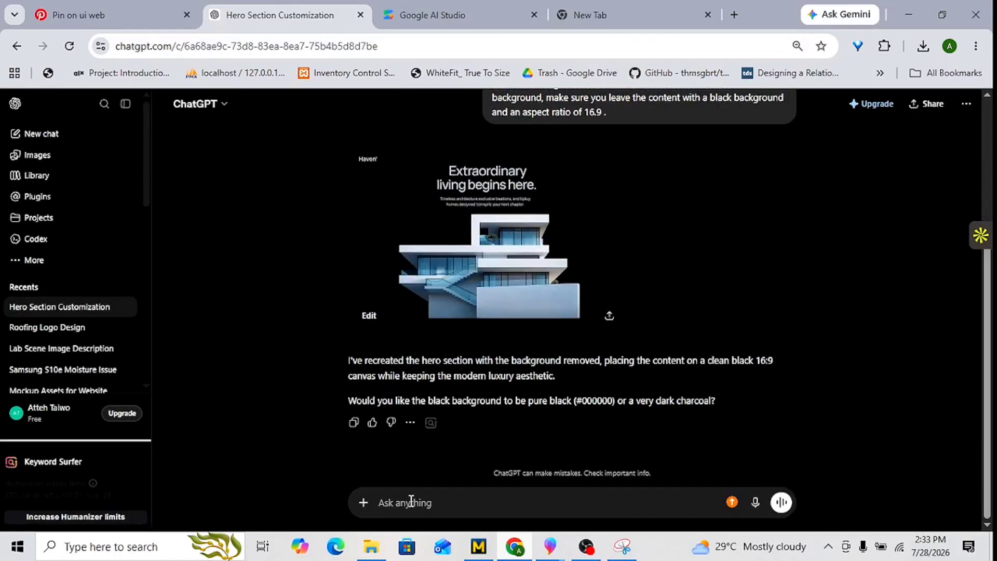
- Send ChatGPT the follow-up "it is should have a pure black background and remove the house image"
type("it is should have a pure black backgroun")
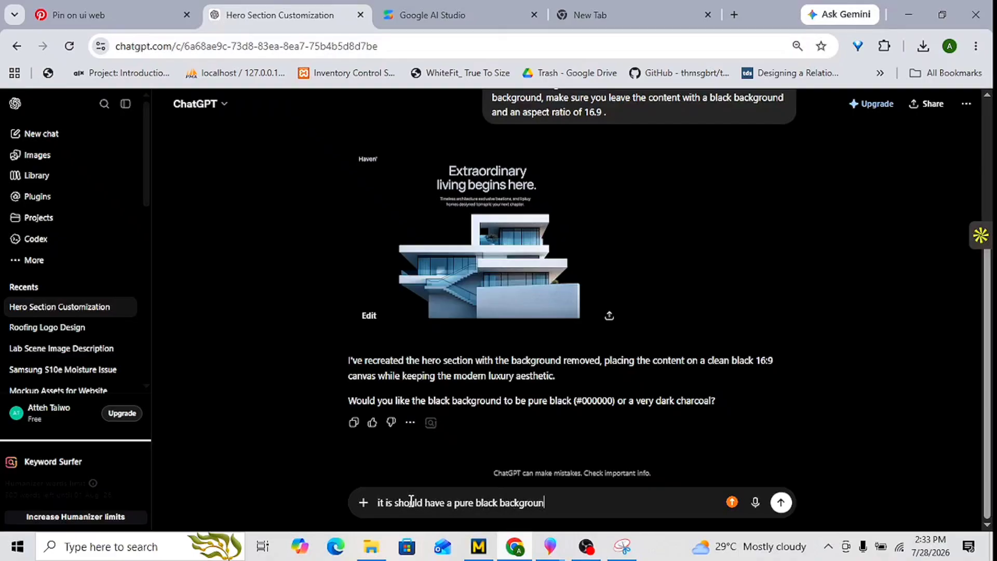
type("d ")
type("remove the house image")
key("Return")
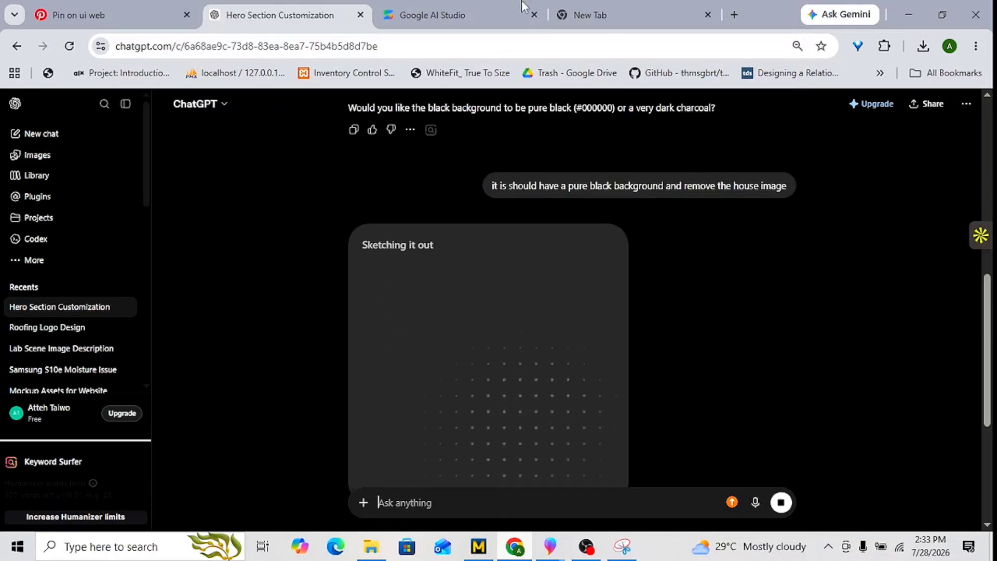
- Search for "google flow ai" in the empty browser tab and open Google Flow from the results, checking the ChatGPT image meanwhile
left_click(582, 15)
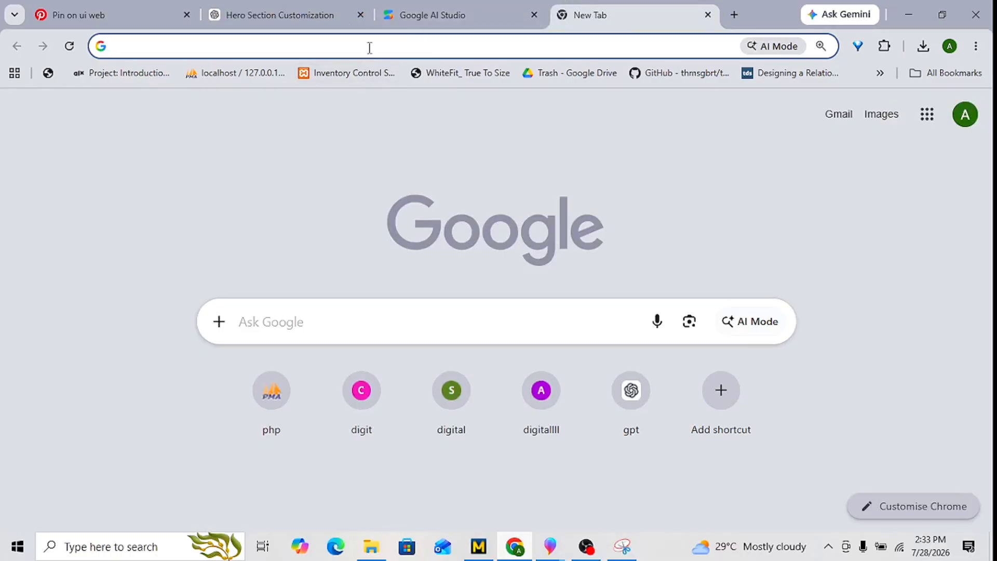
type("google ")
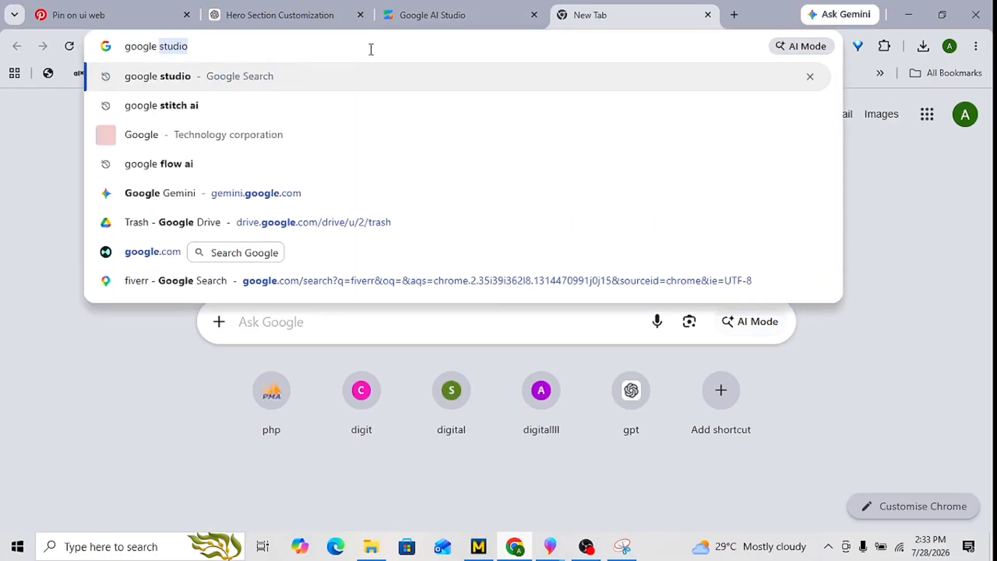
type("f")
left_click(313, 81)
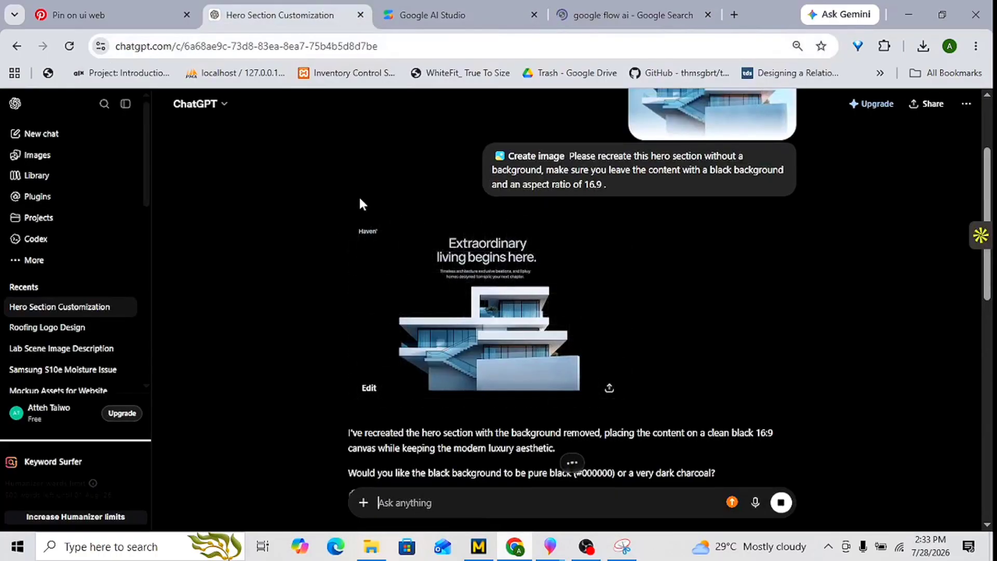
scroll(845, 252, "up", 3)
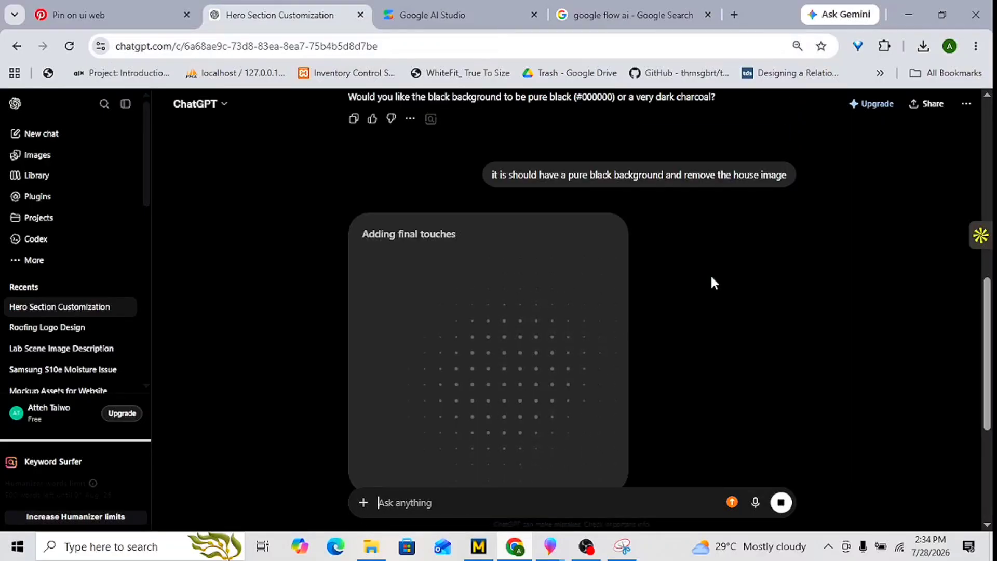
left_click(453, 6)
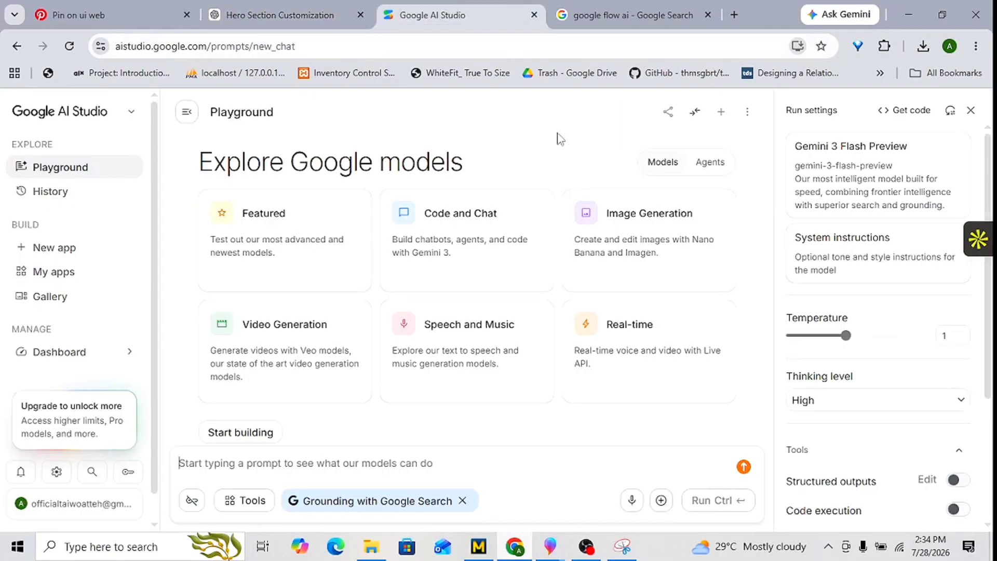
left_click(612, 14)
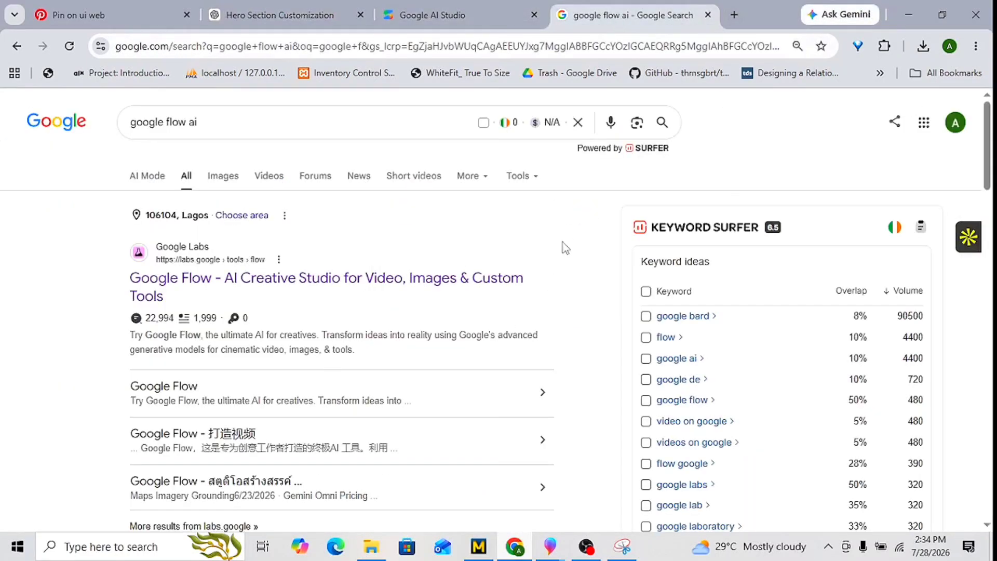
left_click(268, 292)
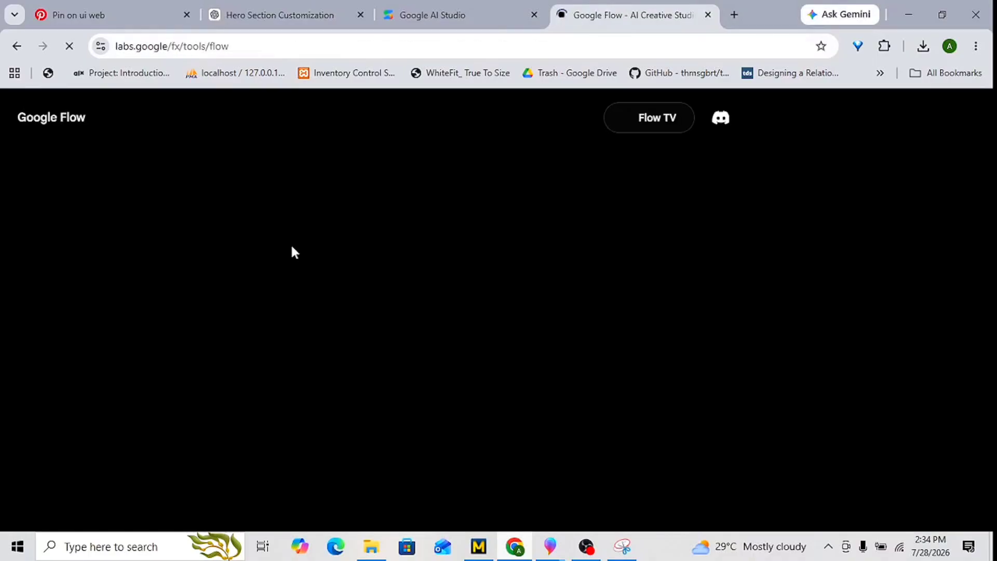
- Review the ChatGPT chat and download the regenerated hero image without the house
left_click(307, 16)
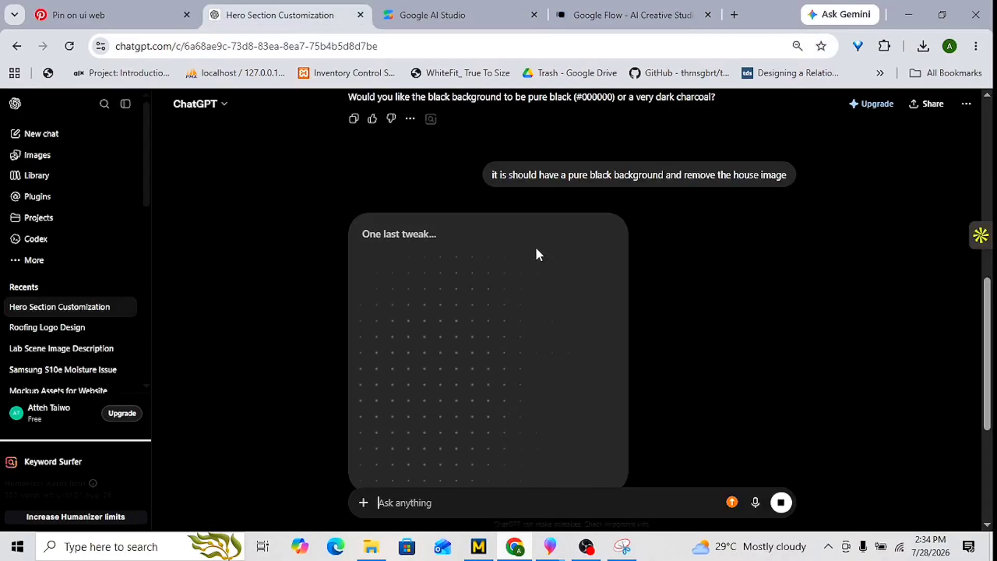
scroll(536, 249, "up", 5)
scroll(537, 165, "up", 3)
scroll(499, 250, "up", 10)
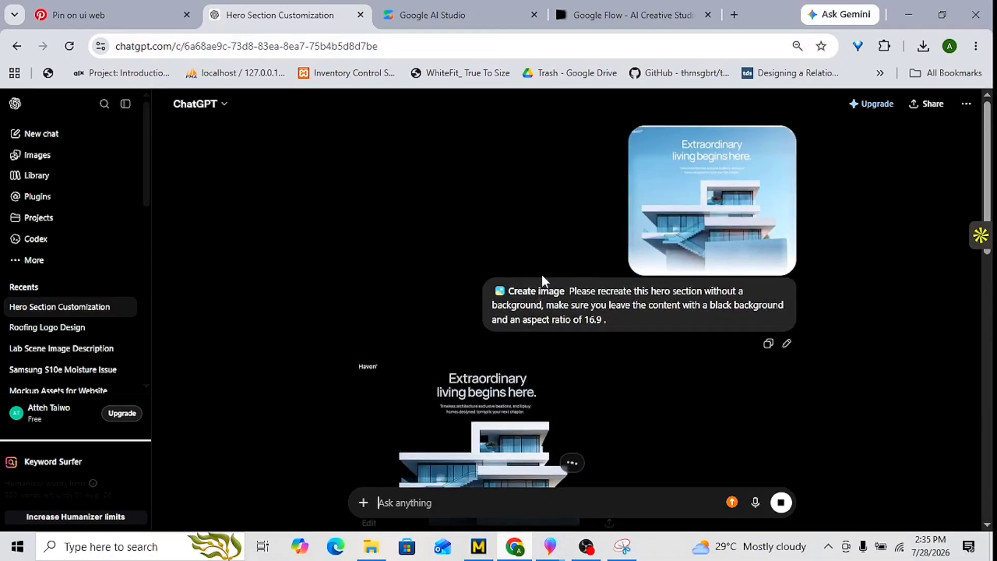
scroll(571, 301, "down", 7)
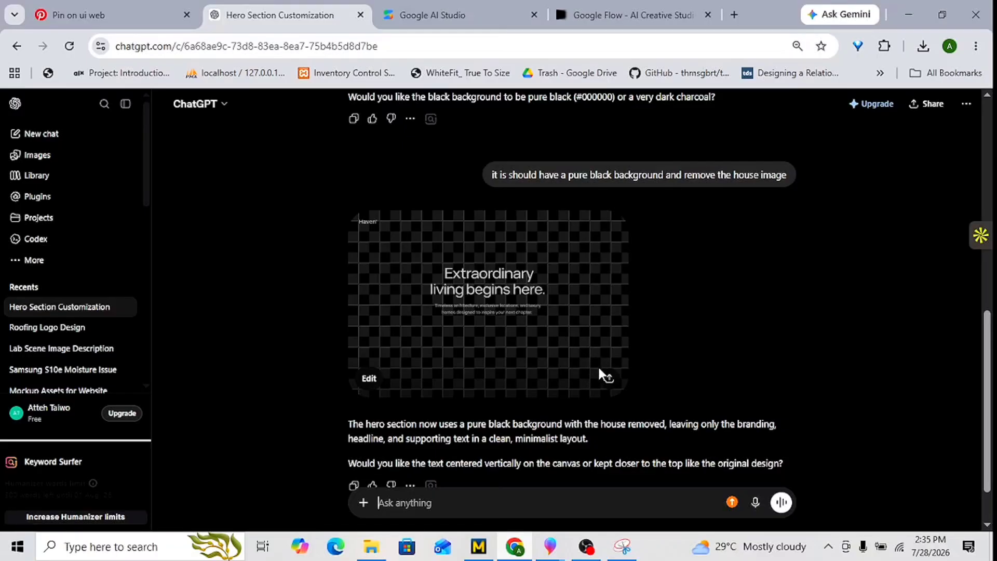
left_click(610, 382)
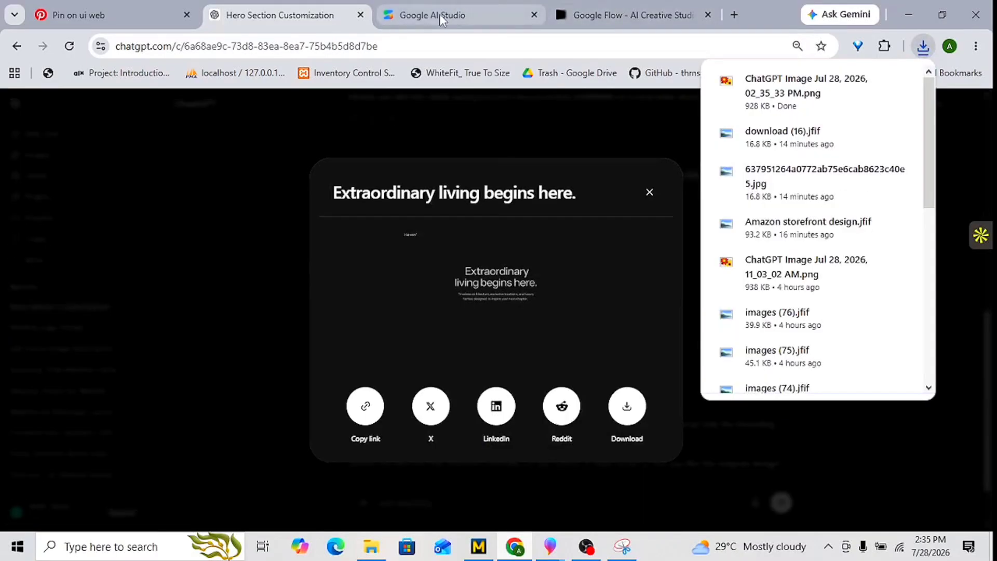
- Attach "ChatGPT Image Jul 28, 2026, 02_35_33 PM" from Downloads to the prompt in Google AI Studio's Playground
left_click(440, 15)
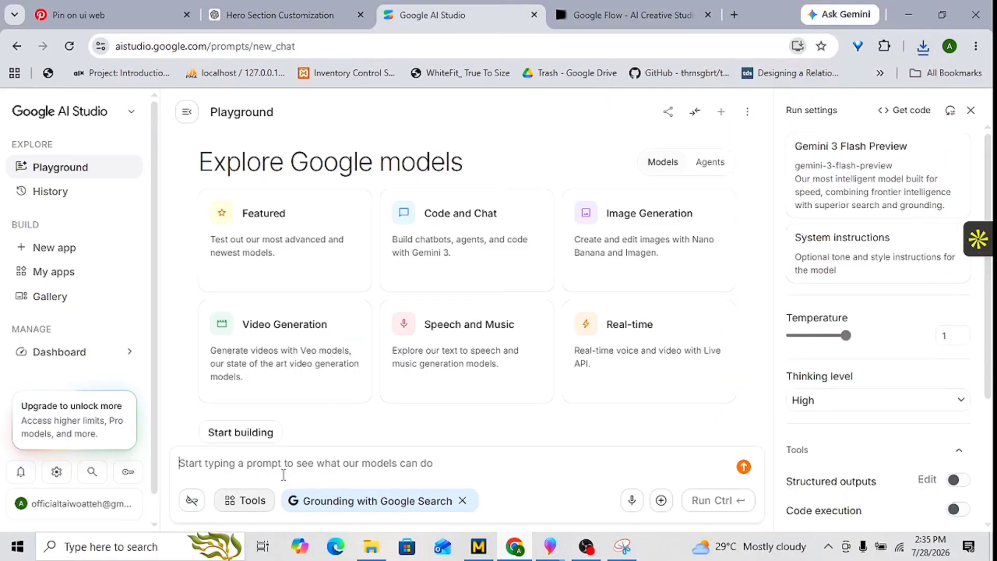
left_click(662, 497)
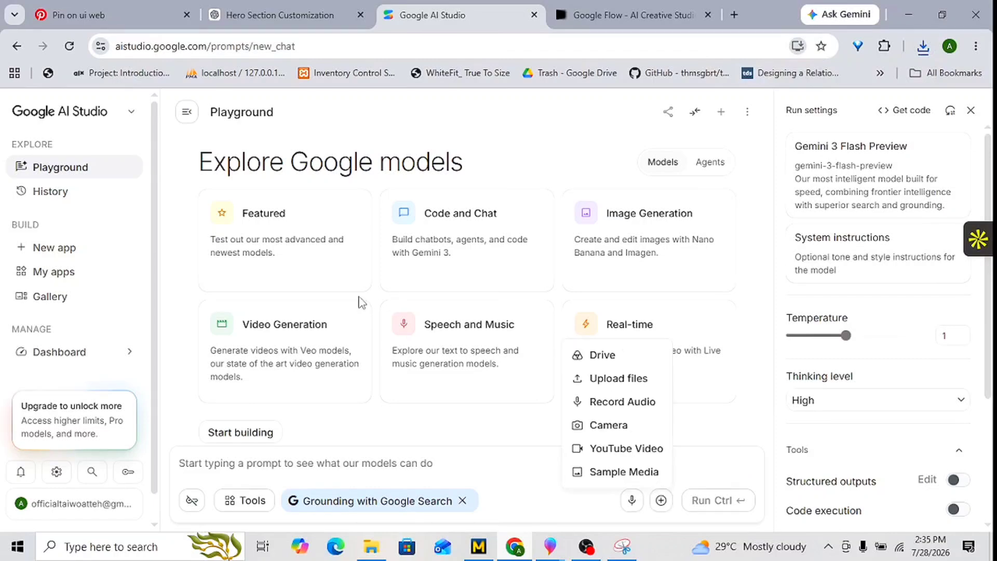
left_click(632, 379)
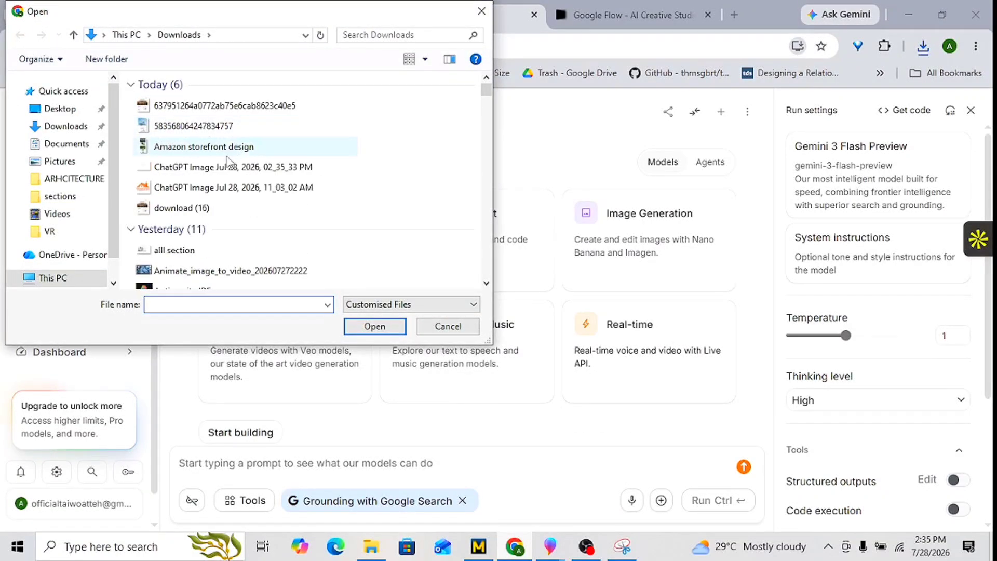
left_click(489, 285)
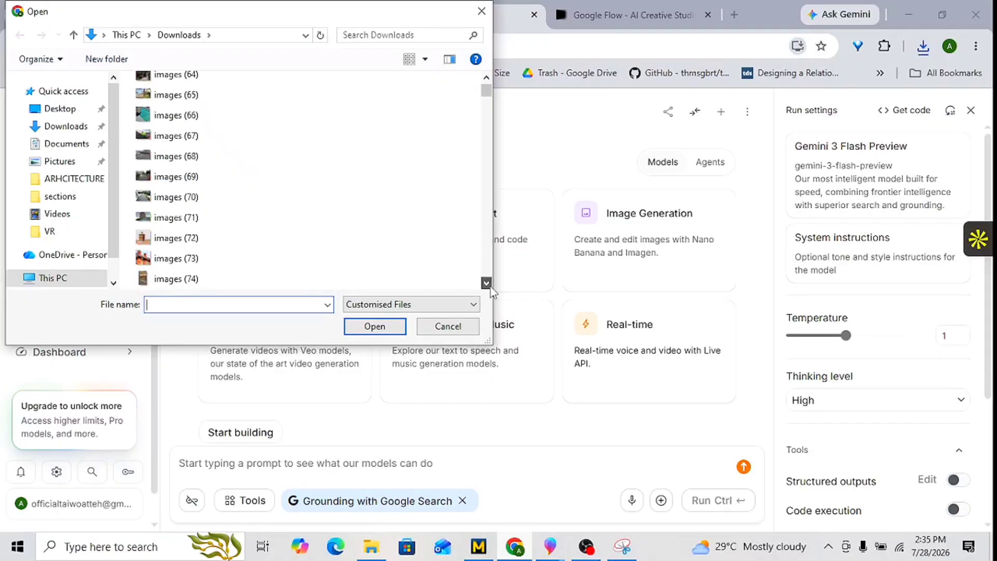
left_click(490, 286)
left_click(490, 286)
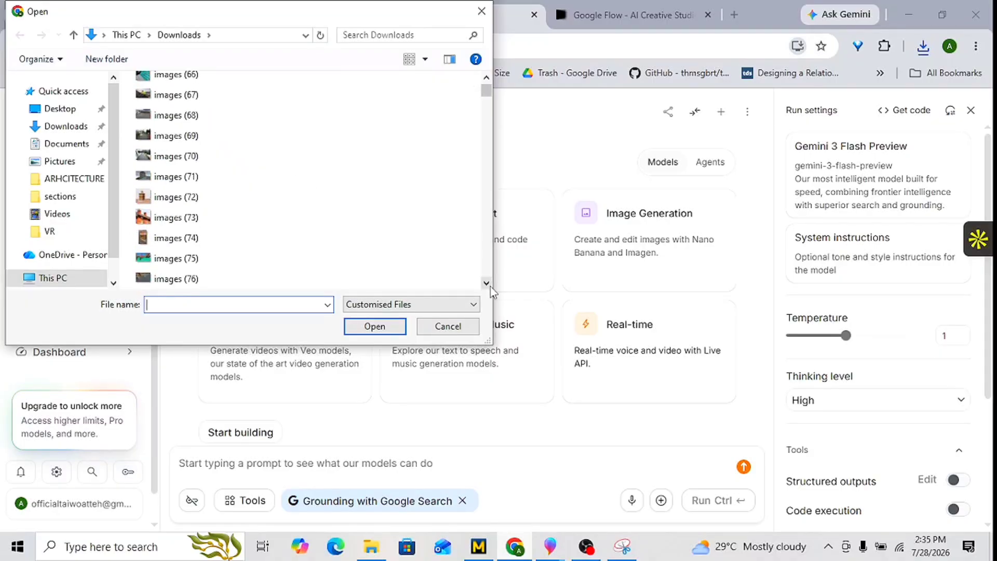
left_click(490, 286)
left_click(490, 286)
left_click(489, 286)
left_click(490, 286)
left_click(490, 287)
left_click(490, 287)
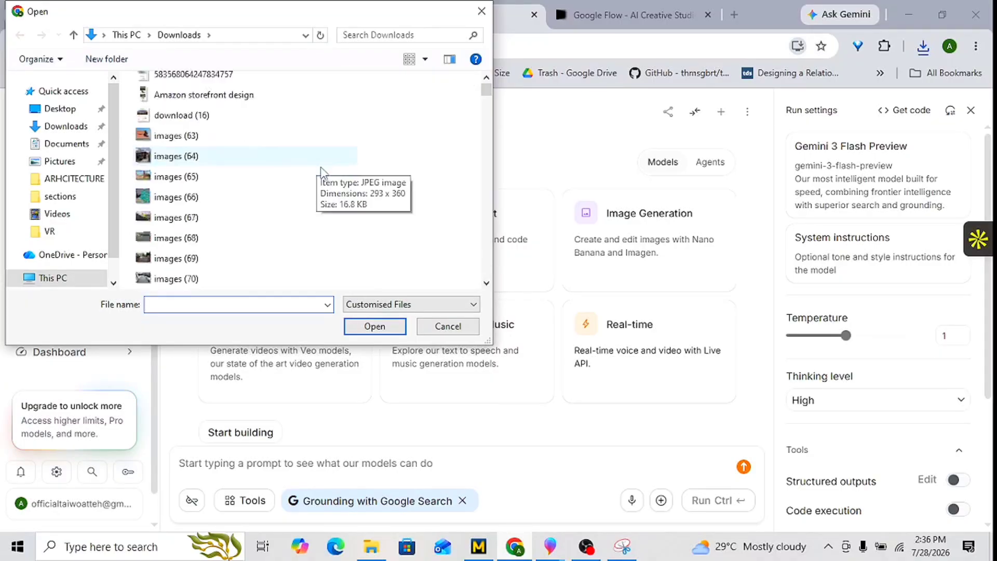
scroll(321, 171, "down", 4)
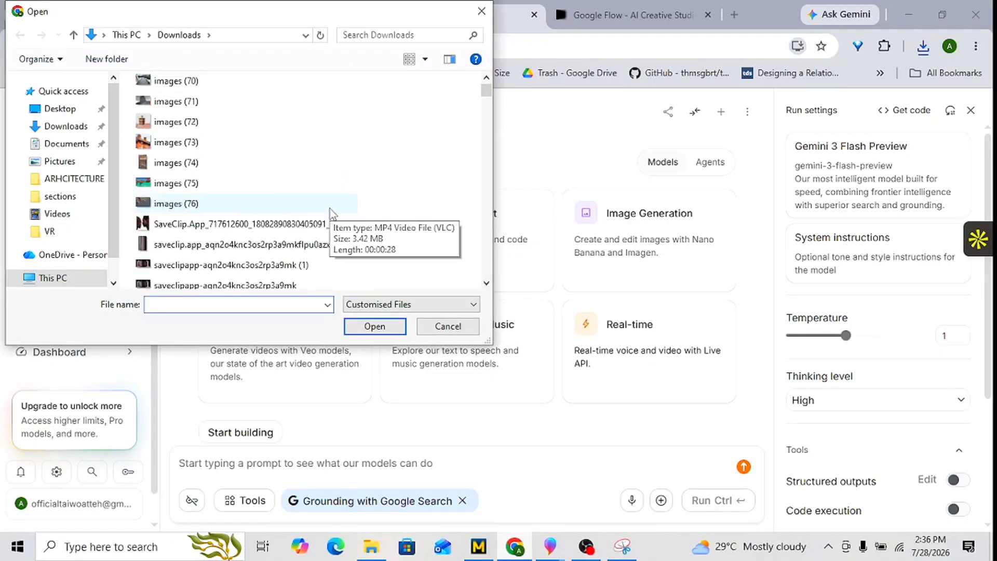
scroll(330, 217, "down", 3)
left_click(247, 218)
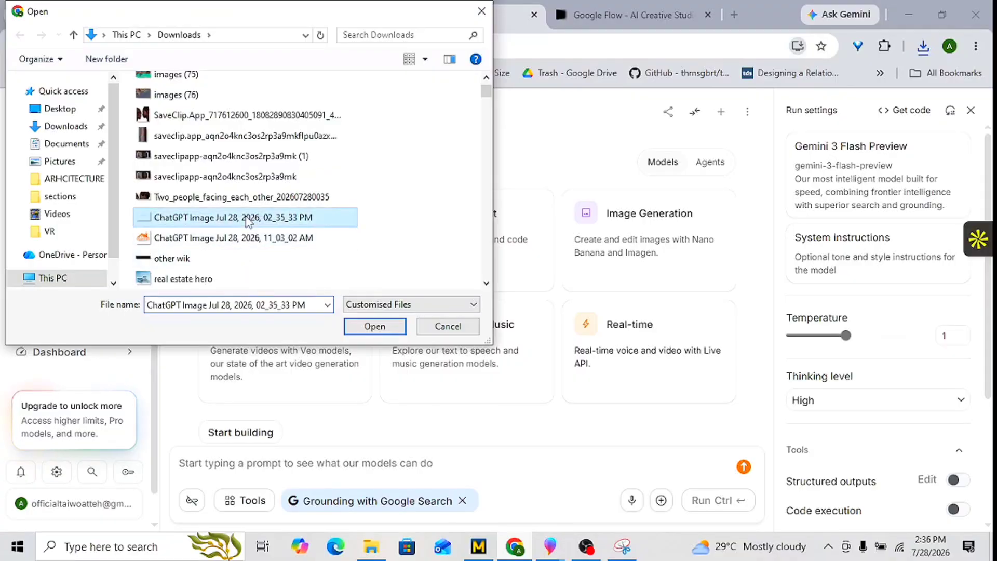
left_click(373, 326)
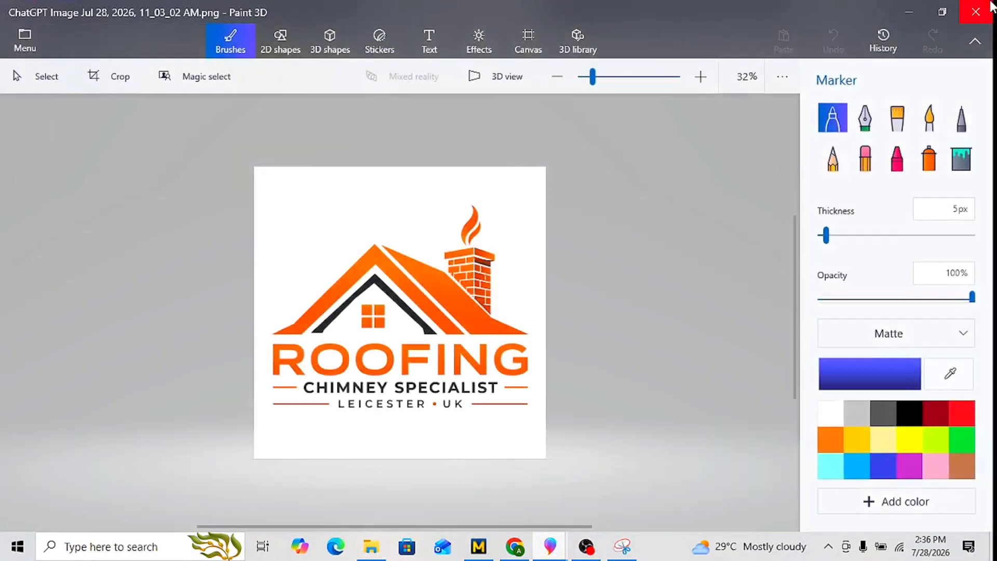
- Close the roofing logo in Paint 3D and inspect the downloaded hero image "ChatGPT Image Jul 28, 2026, 02_35_33 PM.png" there
left_click(991, 7)
scroll(352, 310, "up", 2)
left_click(290, 174)
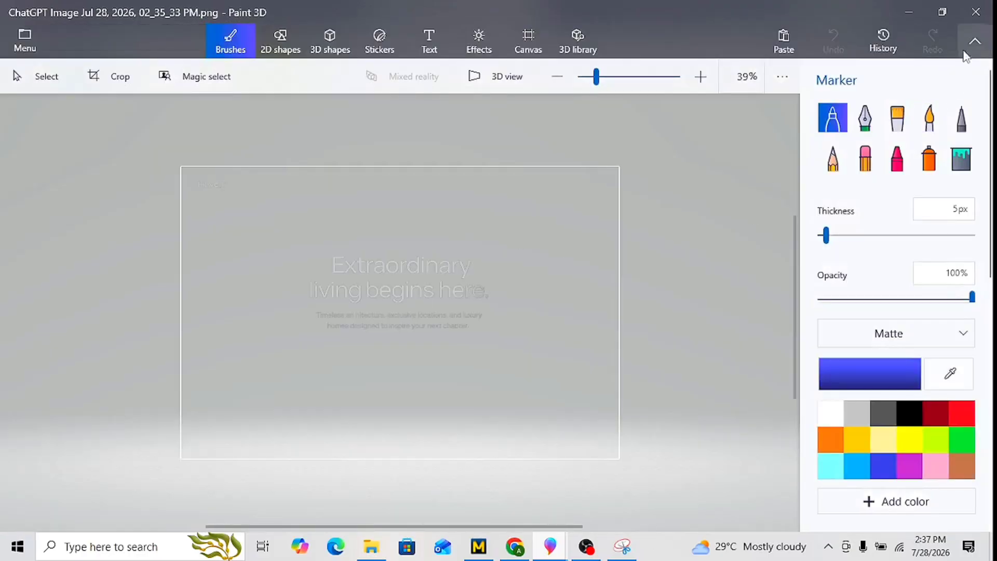
left_click(976, 12)
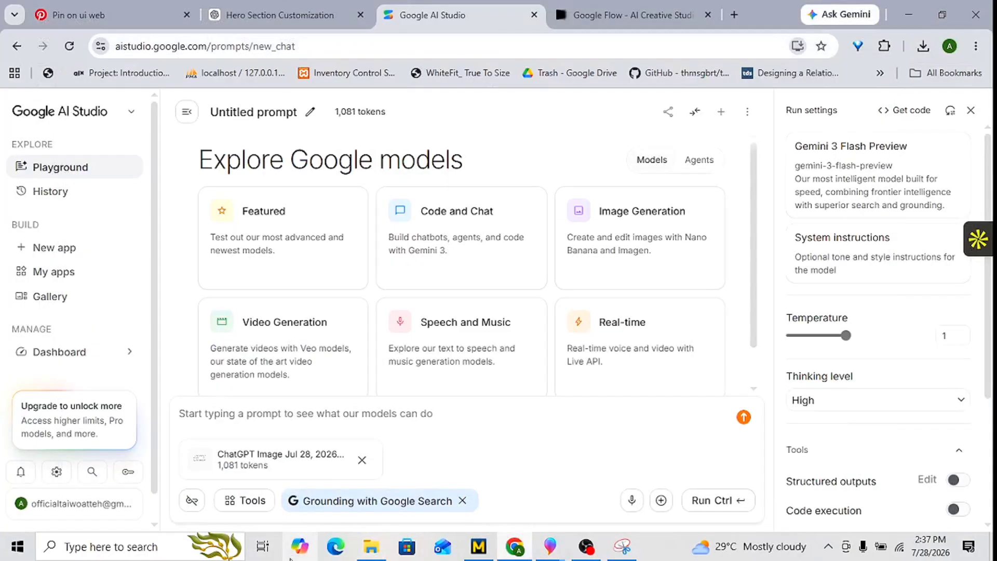
- Run a Playground prompt asking to recreate this hero section with a black background, just like the mockup, and responsive on all devices
left_click(199, 414)
type("I want to to re")
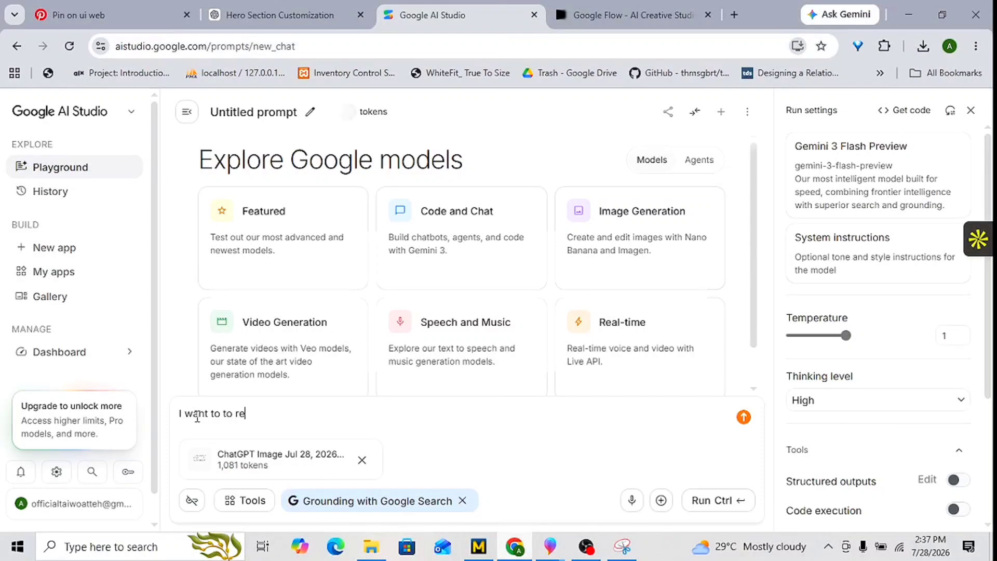
type("cereate this ")
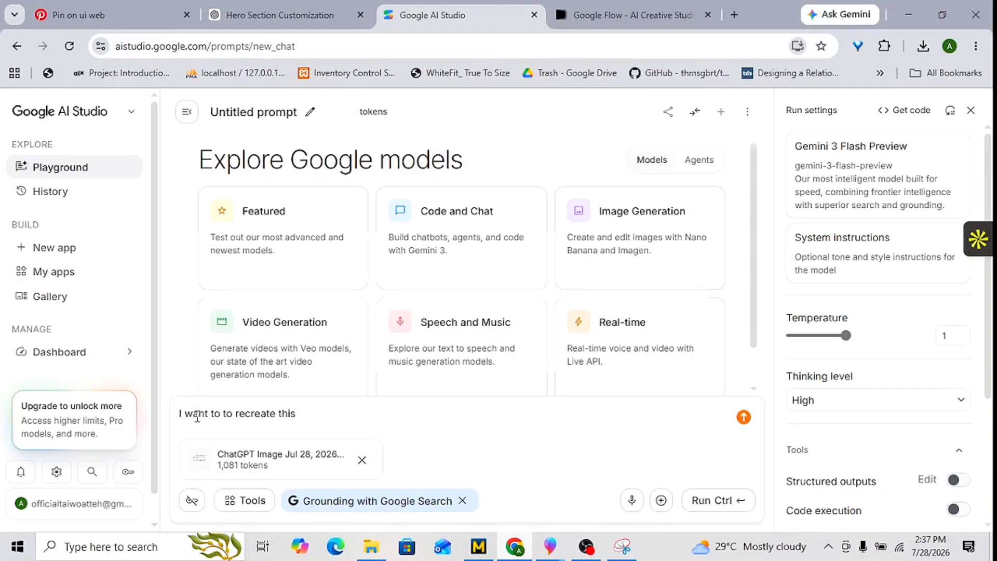
type("hero section w")
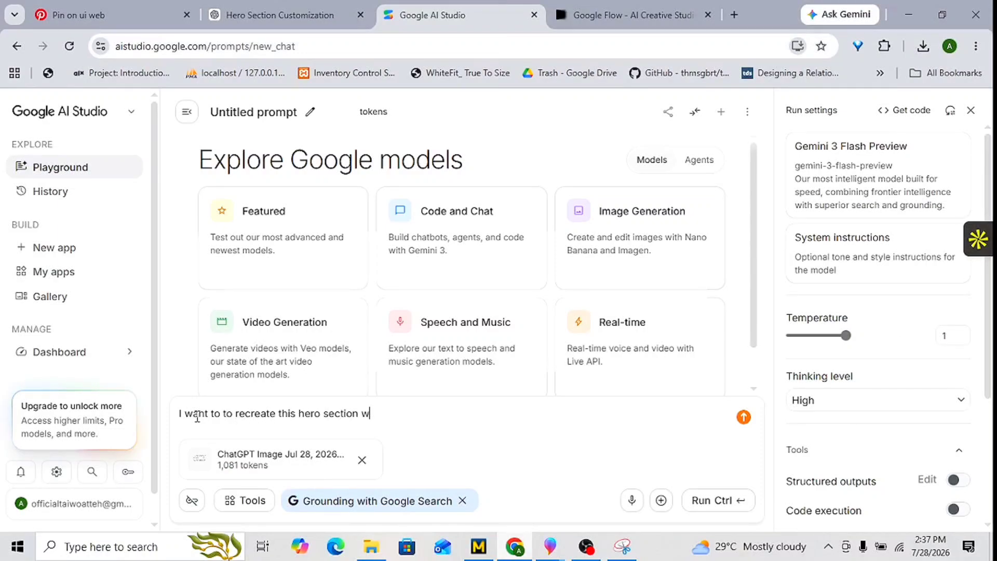
type("ith a black b")
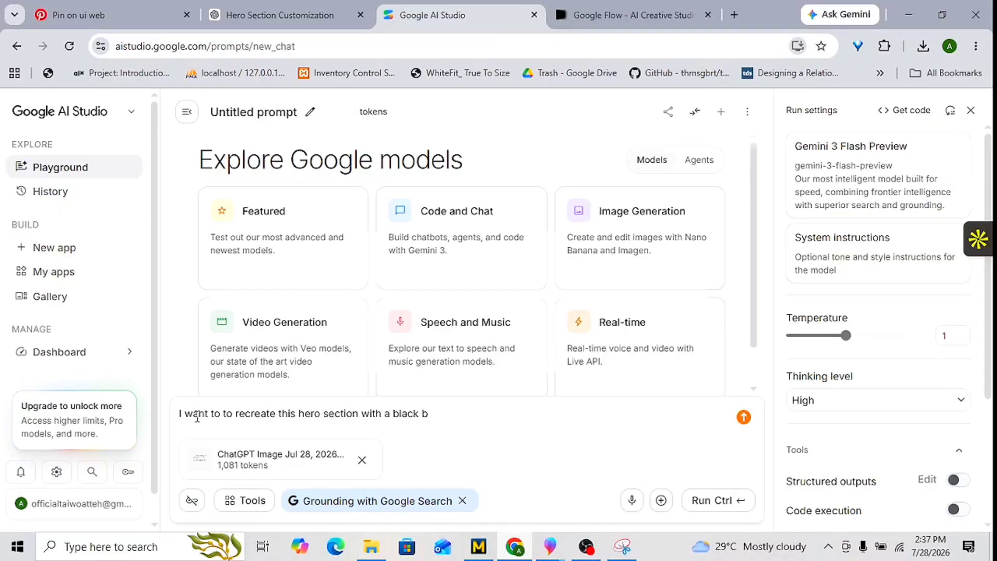
type("ackground, just ")
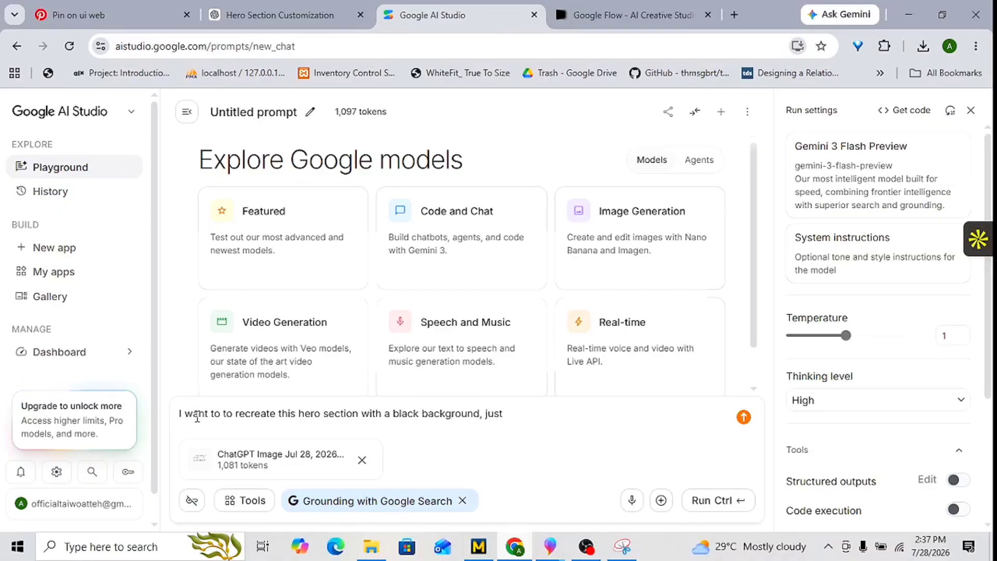
type("like what y")
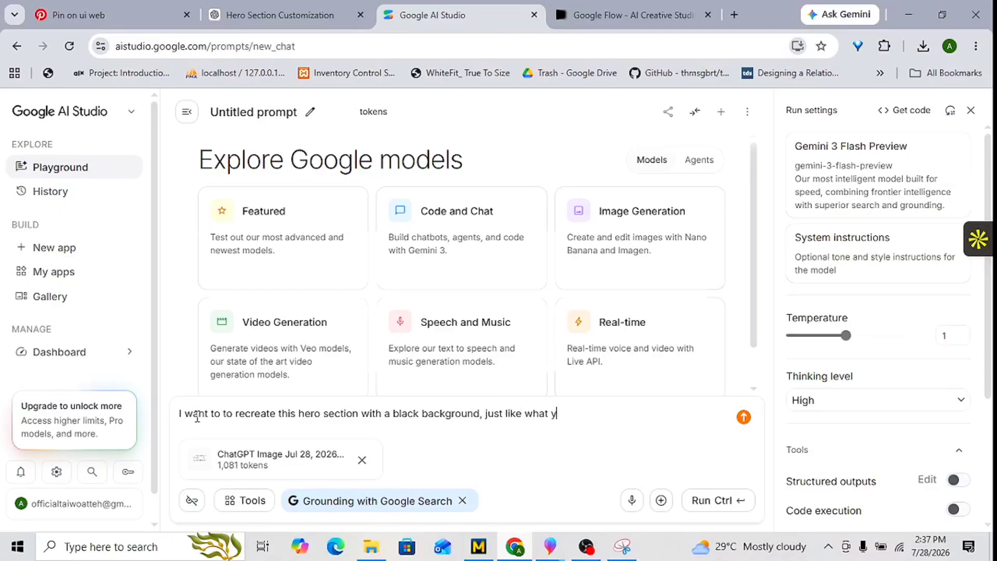
type("ou have in t")
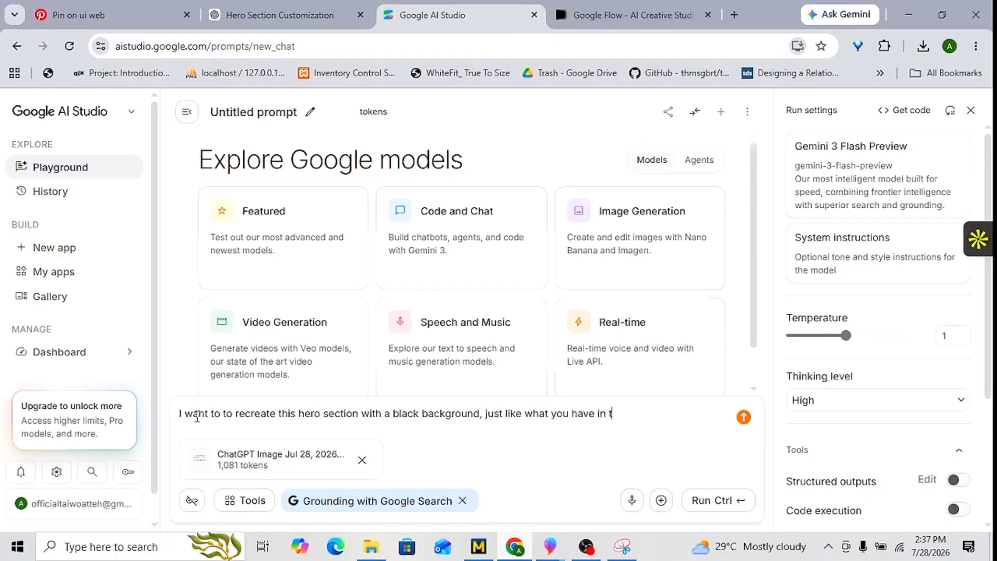
type("he m")
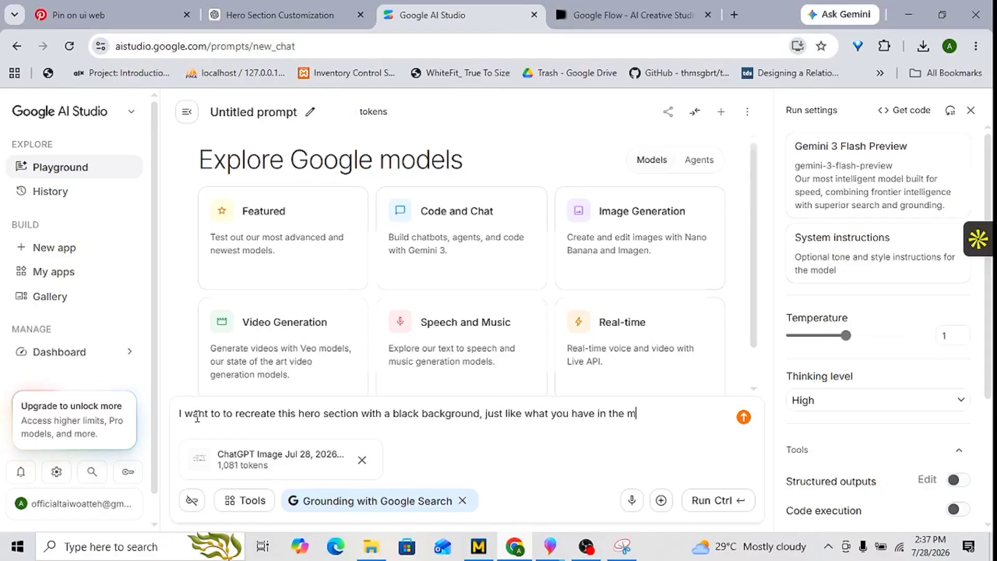
type("ockup, ensure")
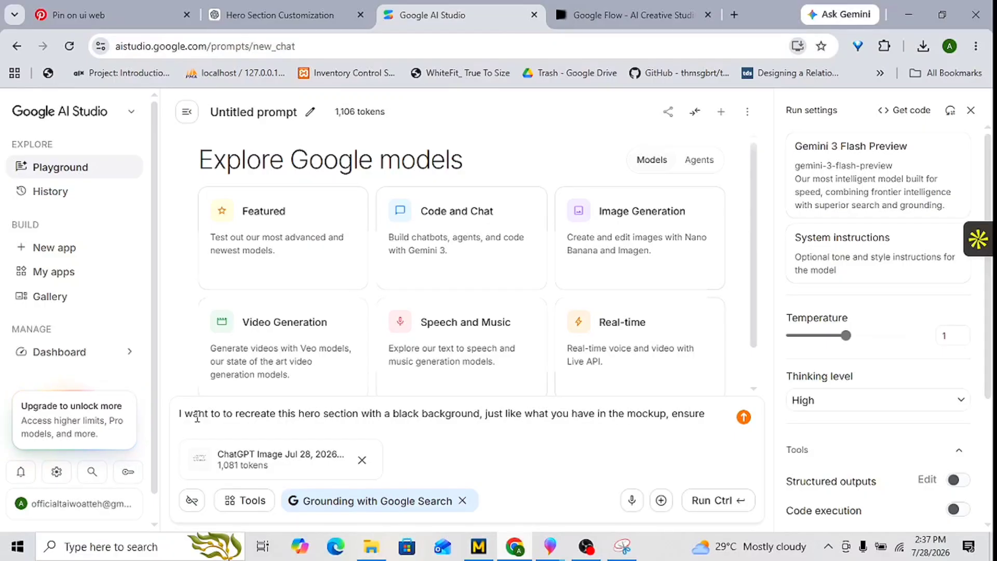
type(" it is re")
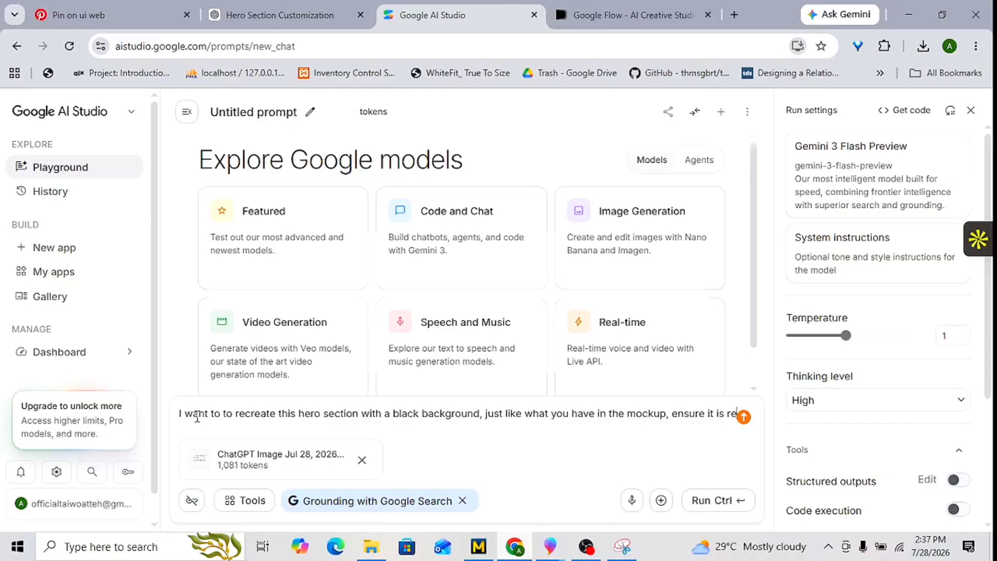
type("sponsive on all device .")
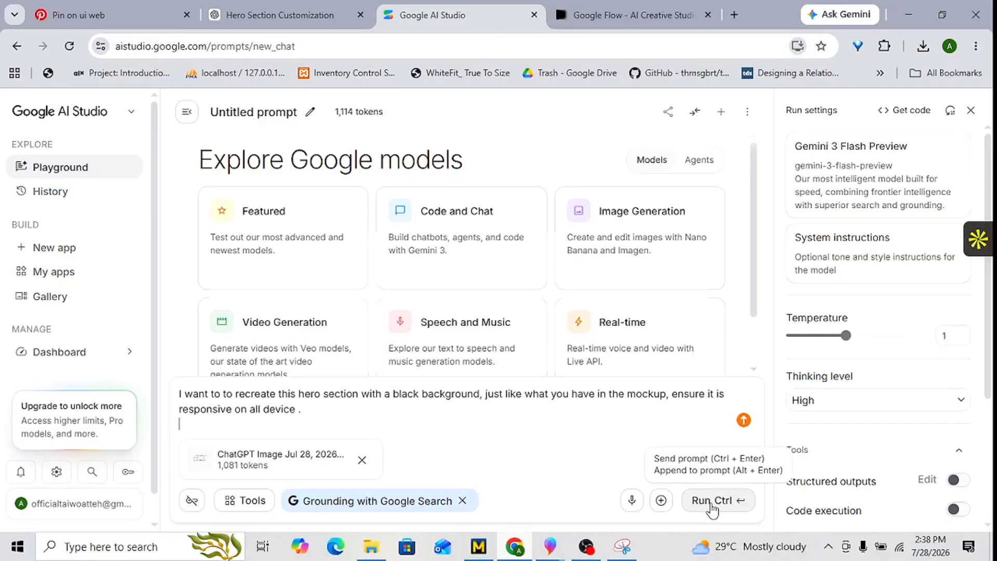
left_click(712, 504)
- Switch to ChatGPT, dismiss the share dialog and request the attached image without text, just the background color and the house or a new type of house
left_click(288, 15)
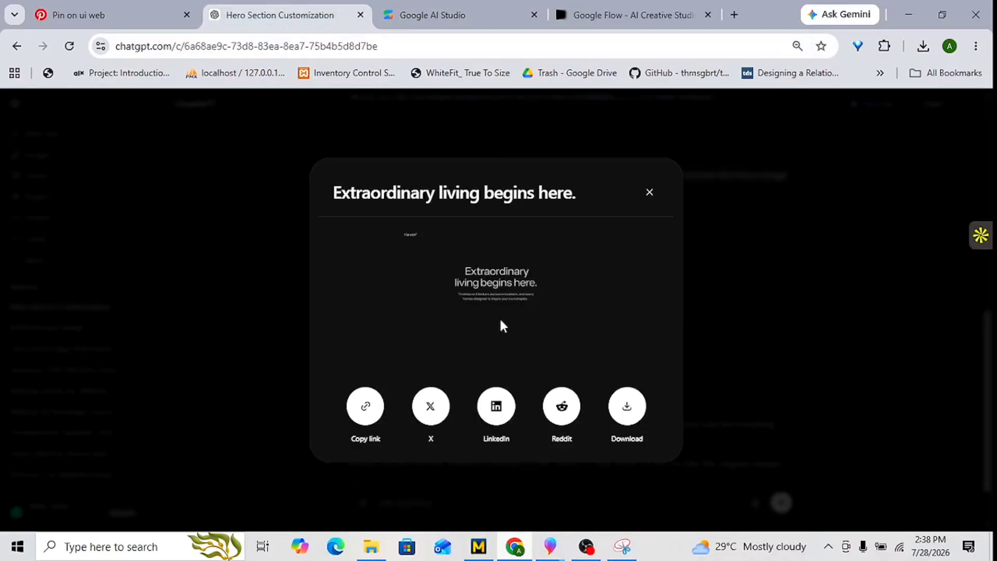
left_click(650, 193)
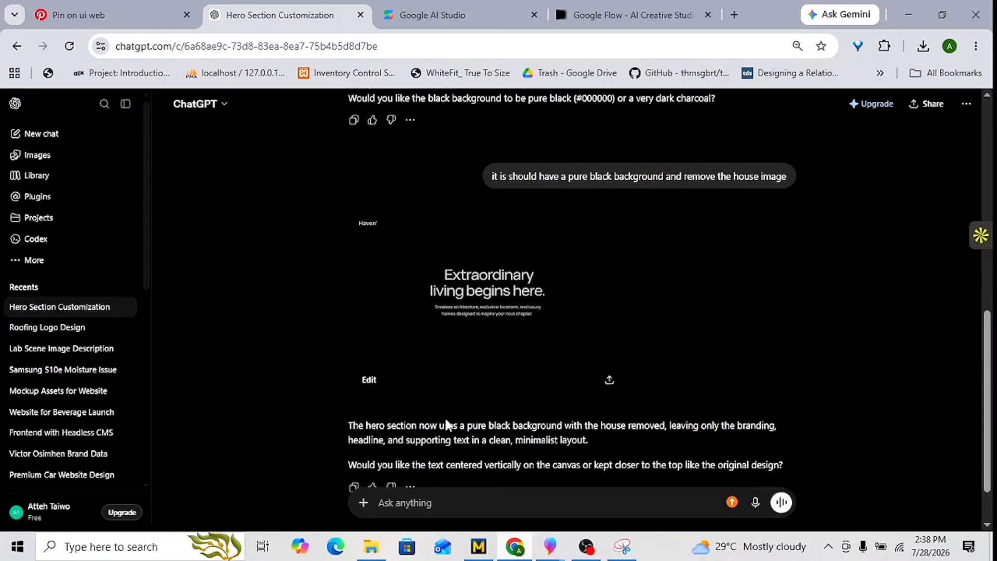
scroll(444, 429, "down", 1)
scroll(444, 438, "up", 1)
type("I want you to recreate the at")
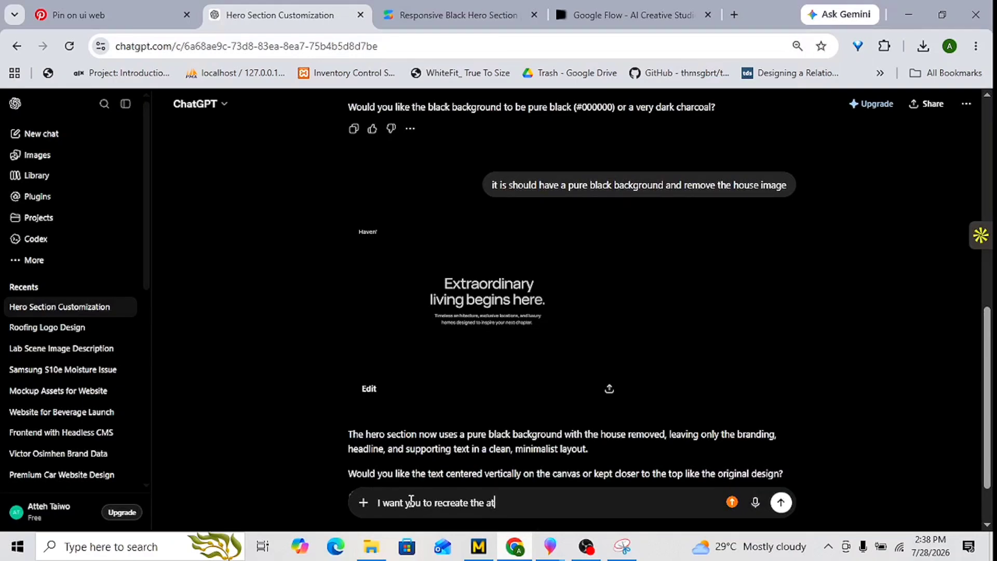
type("tache")
key("BackSpace")
type("hed image without text just the")
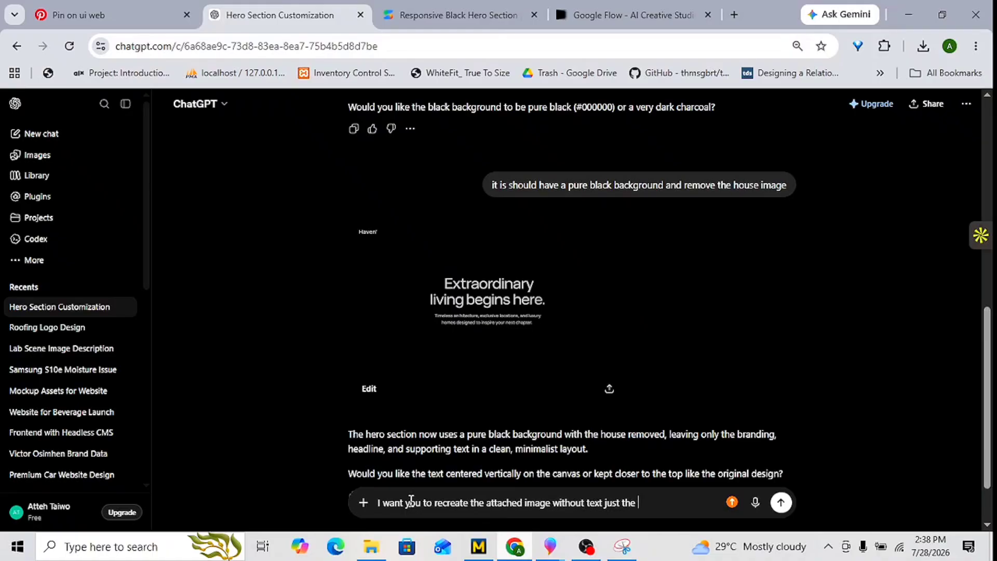
type("background color and th")
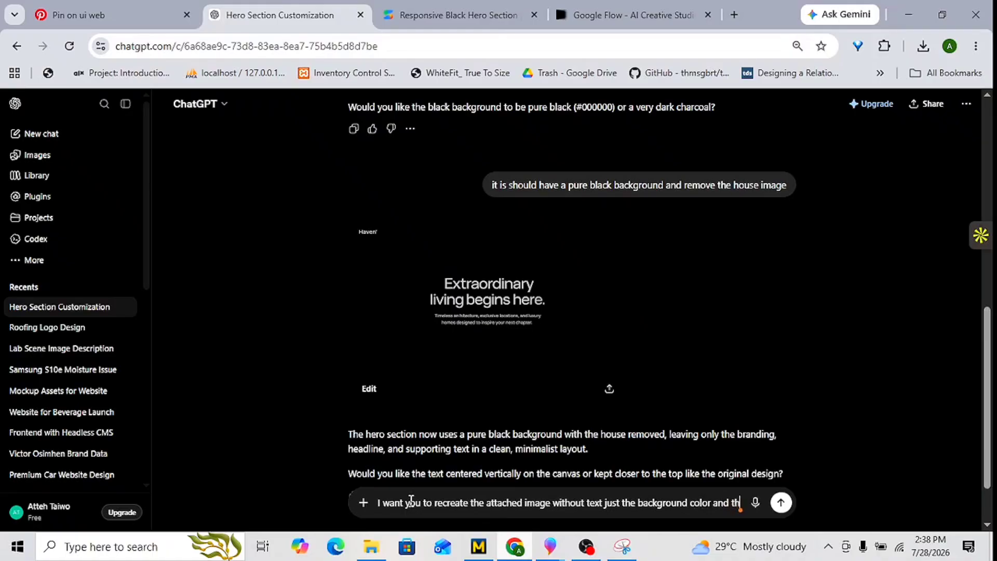
type("e house or a")
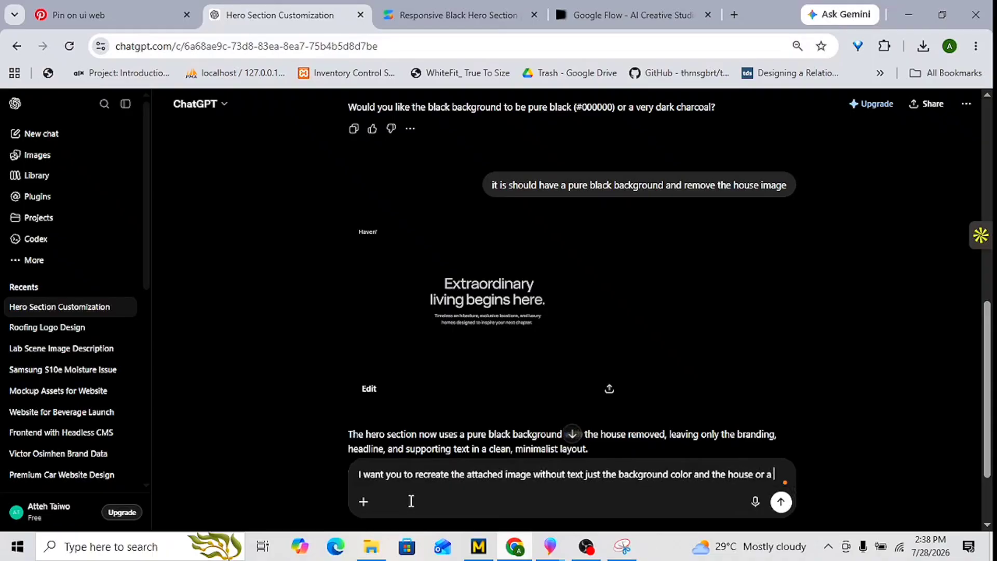
- Switch to Google AI Studio and inspect the rendered HTML preview of the black hero section
key("ctrl+Tab")
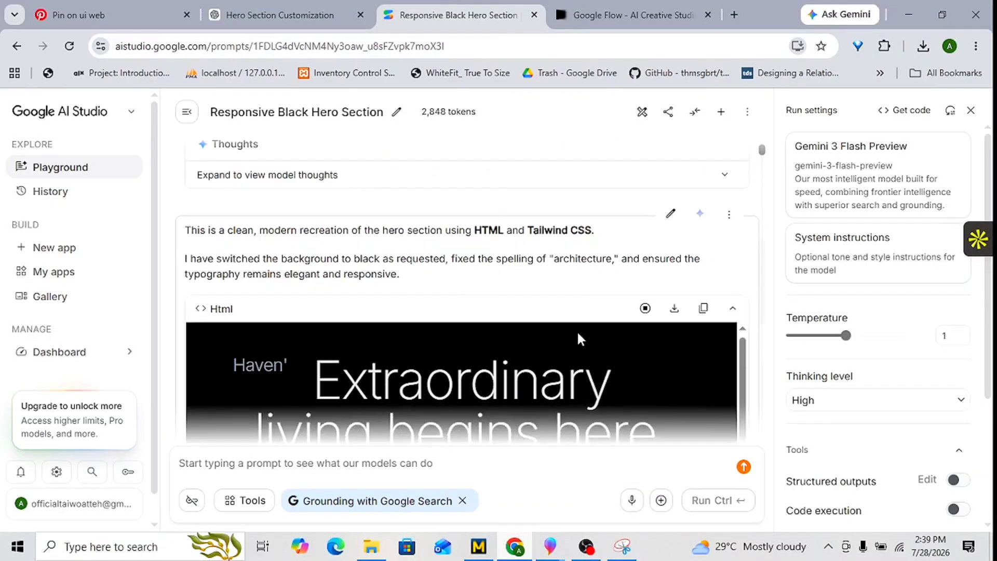
left_click_drag(746, 434, 741, 303)
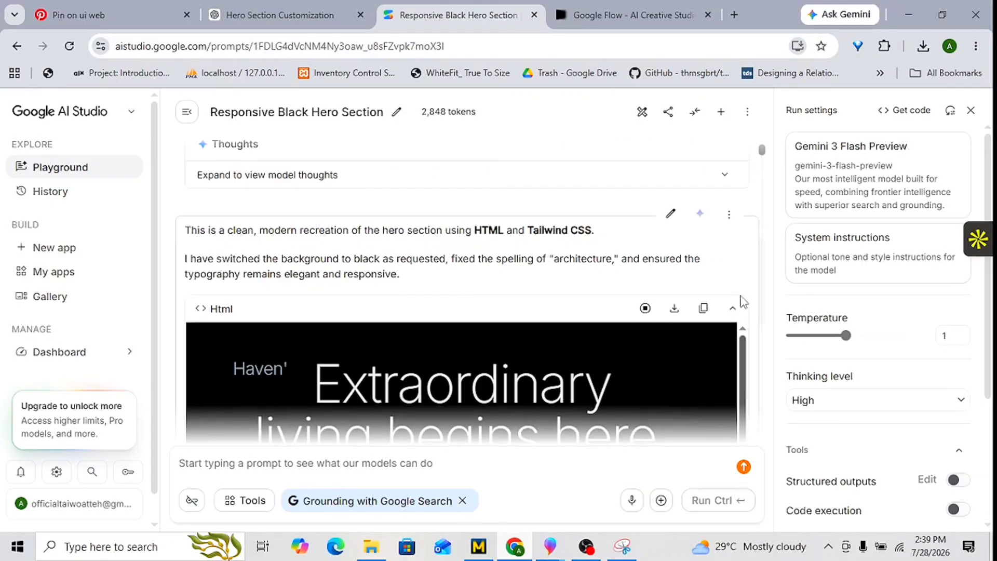
scroll(651, 354, "down", 1)
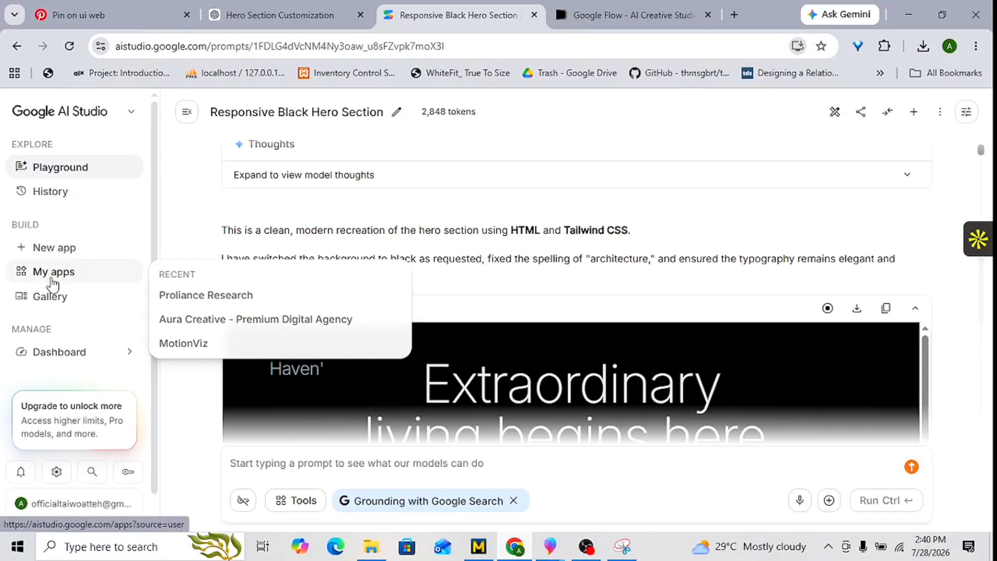
- Check the list of own apps, return to the Playground chat and copy the hero-section prompt text
left_click(52, 280)
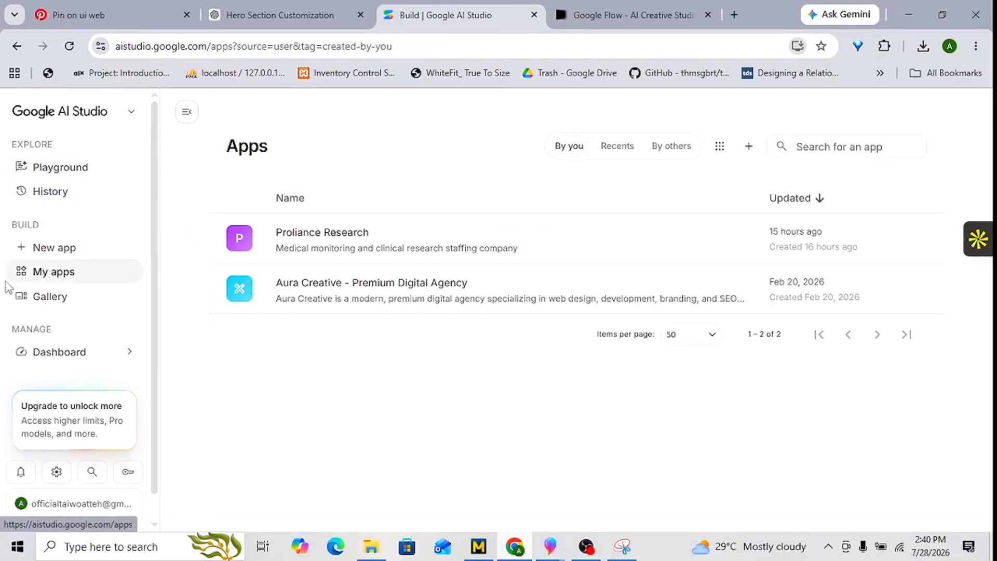
mouse_move(61, 182)
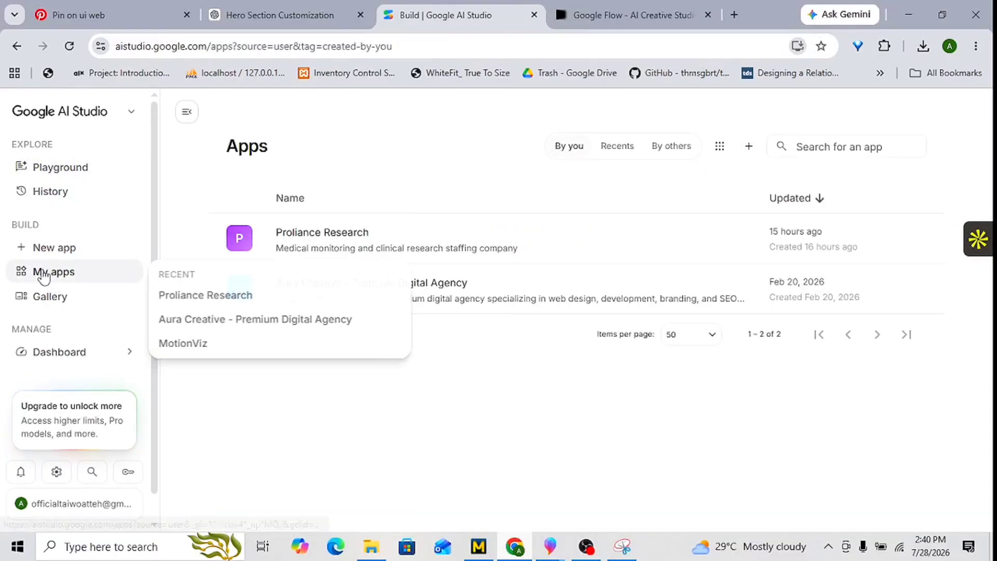
left_click(51, 172)
scroll(358, 313, "up", 10)
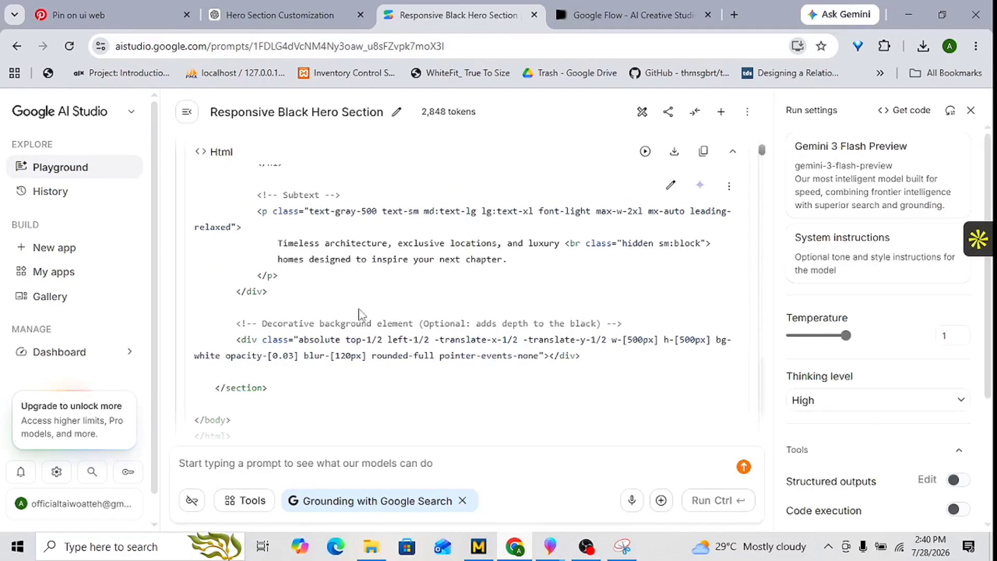
scroll(364, 314, "up", 10)
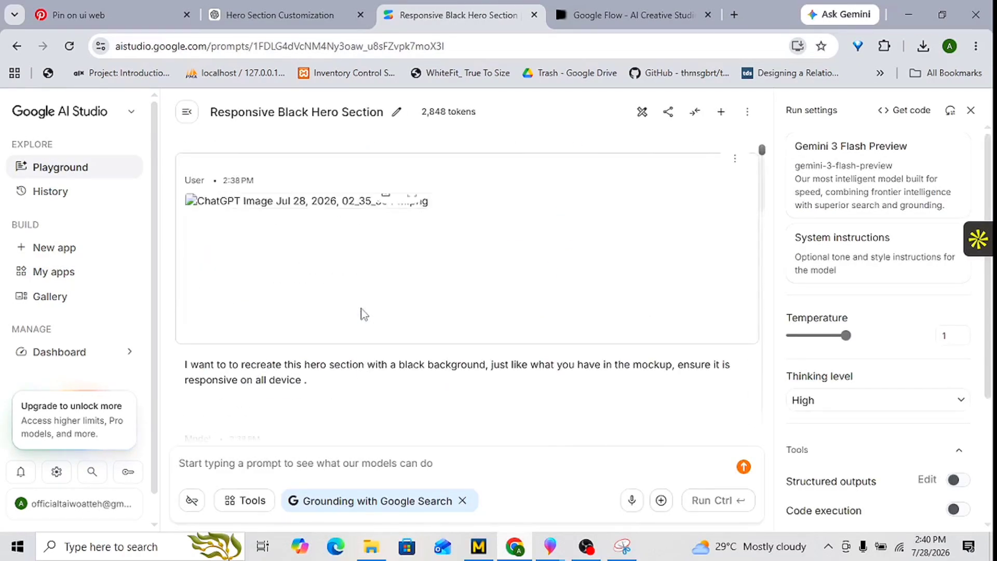
left_click_drag(311, 385, 183, 373)
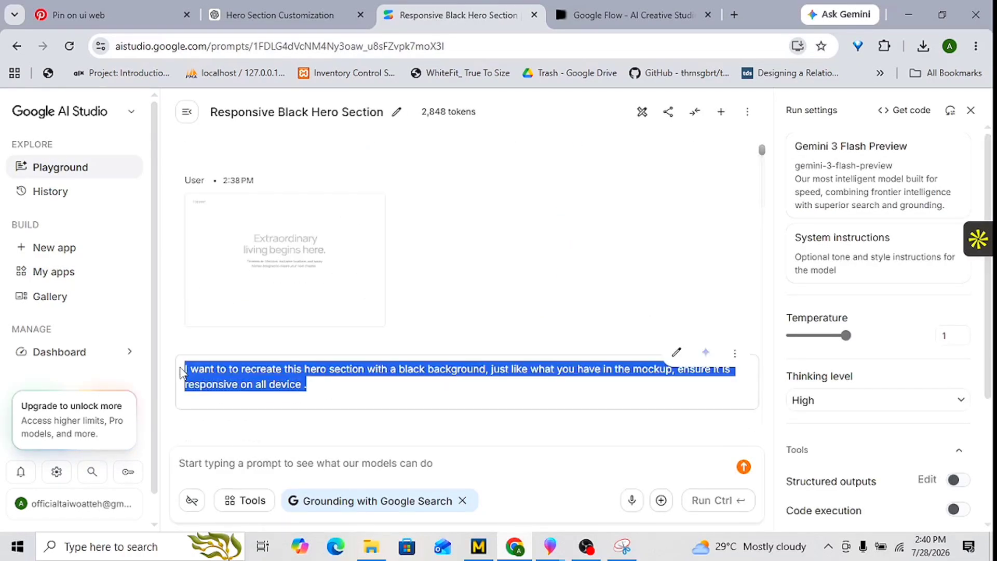
- Start a new Gemini app with the copied hero-section prompt and attach "ChatGPT Image Jul 28, 2026, 02_35_33 PM.png" from Downloads
left_click(66, 277)
left_click(306, 322)
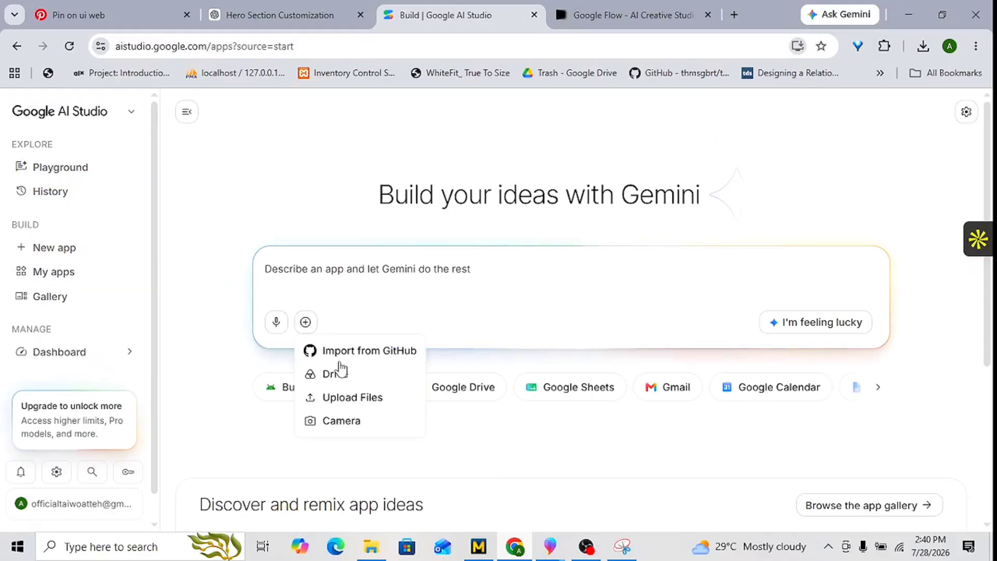
left_click(363, 398)
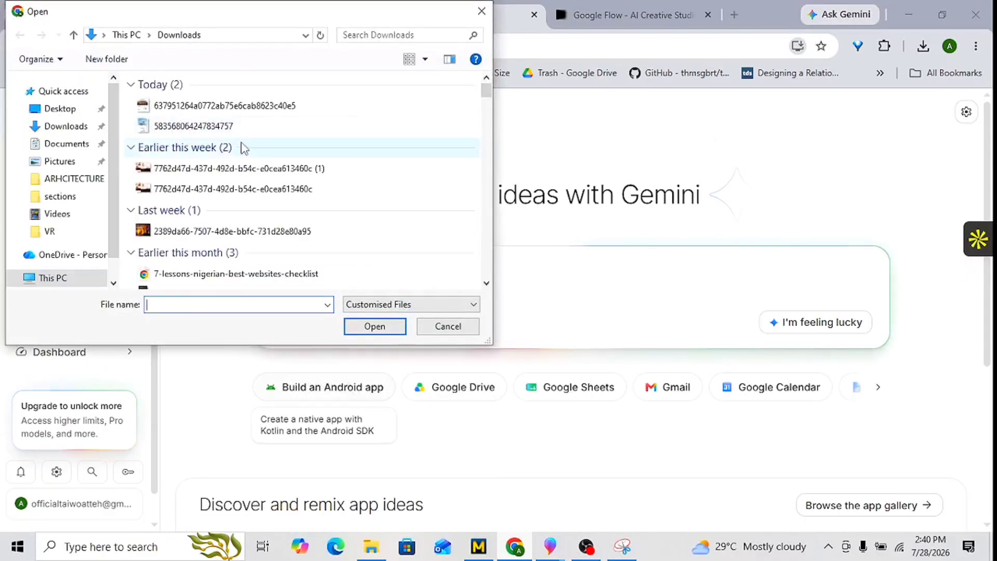
left_click(262, 175)
left_click(376, 324)
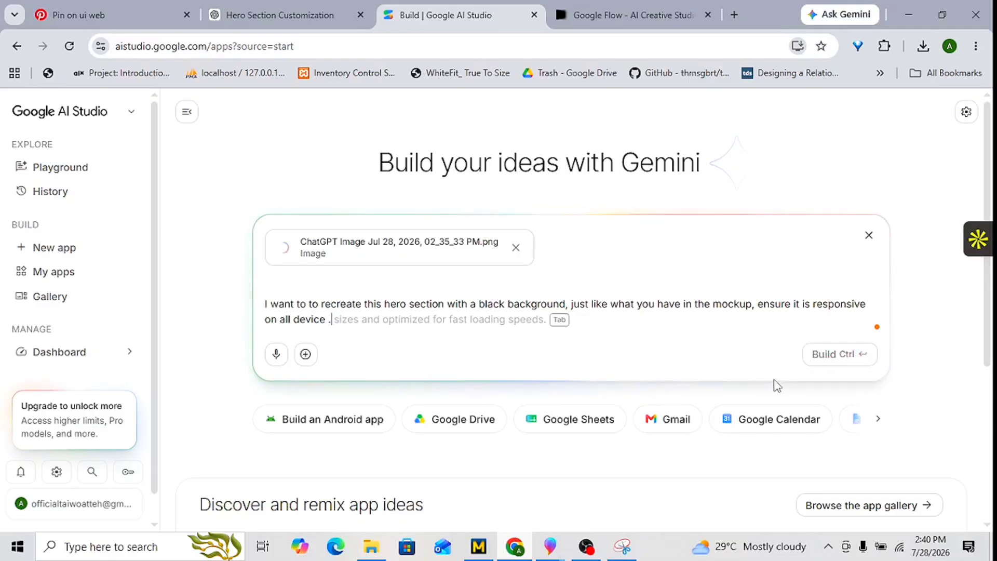
- Review the generated images in ChatGPT and reply "yes" to making the house occupy more of the right side
left_click(289, 22)
scroll(506, 302, "up", 12)
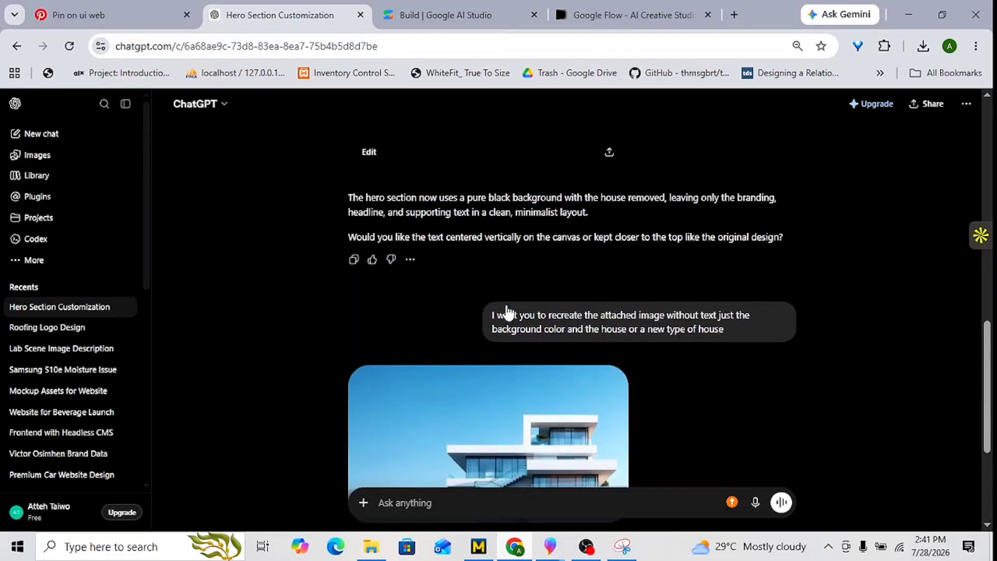
scroll(507, 309, "up", 3)
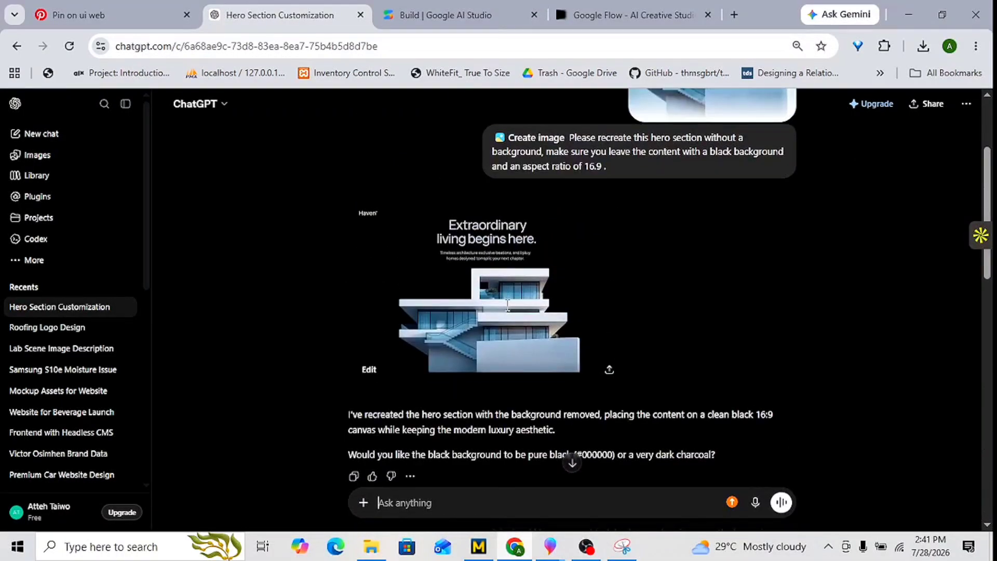
scroll(506, 306, "down", 3)
type("yes")
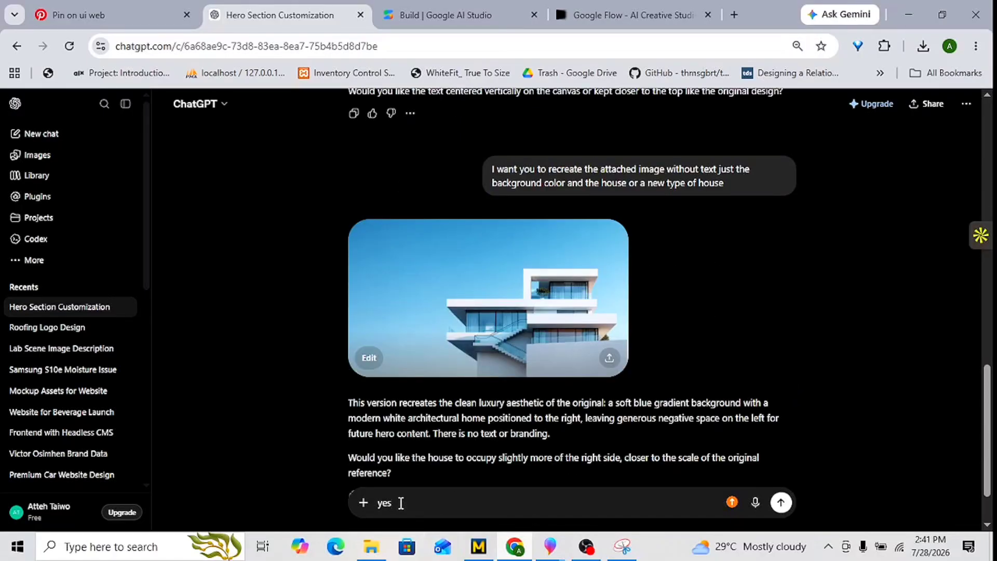
key("Return")
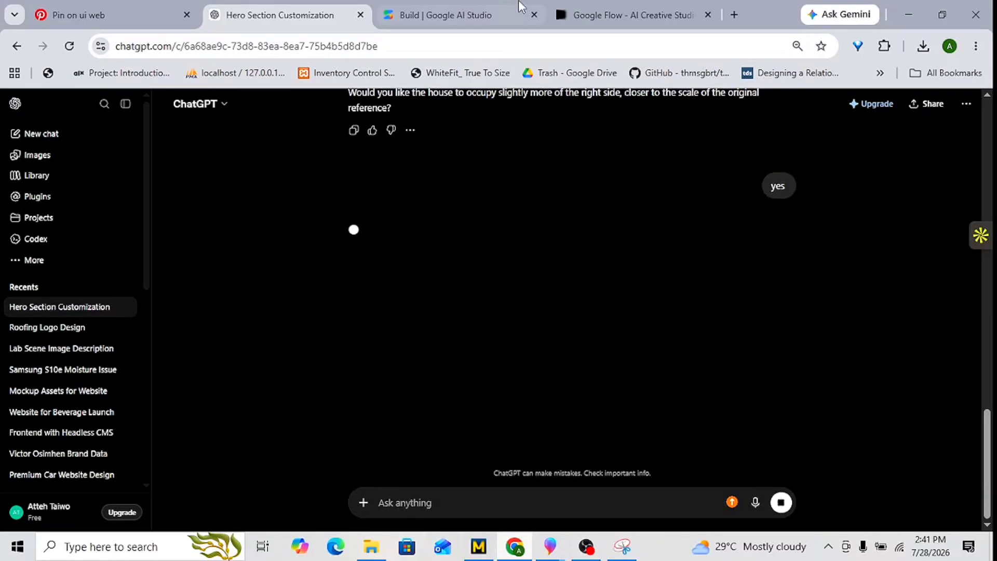
- Build the hero-section app from the prepared prompt and image in Google AI Studio, and return to the ChatGPT chat
left_click(435, 18)
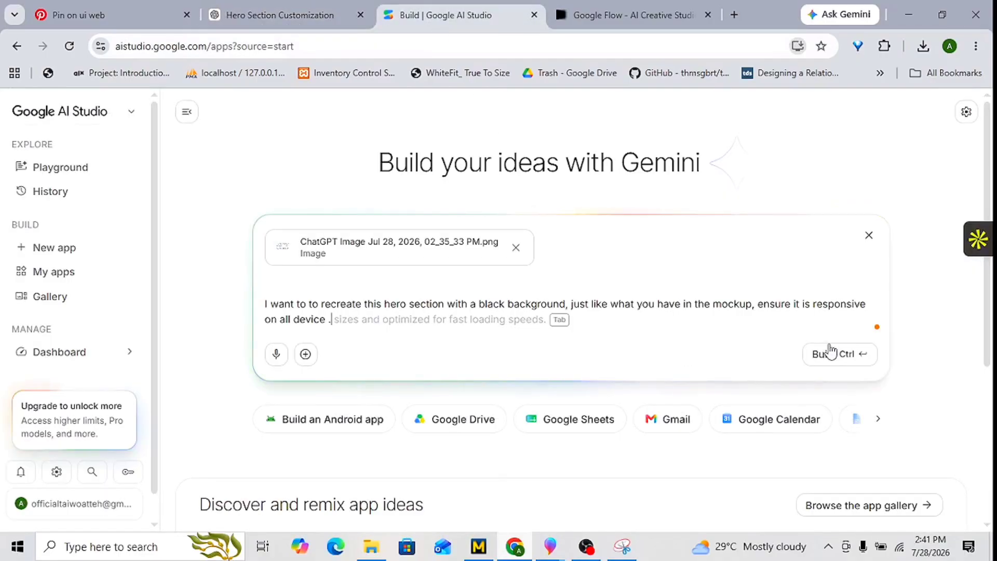
left_click(844, 360)
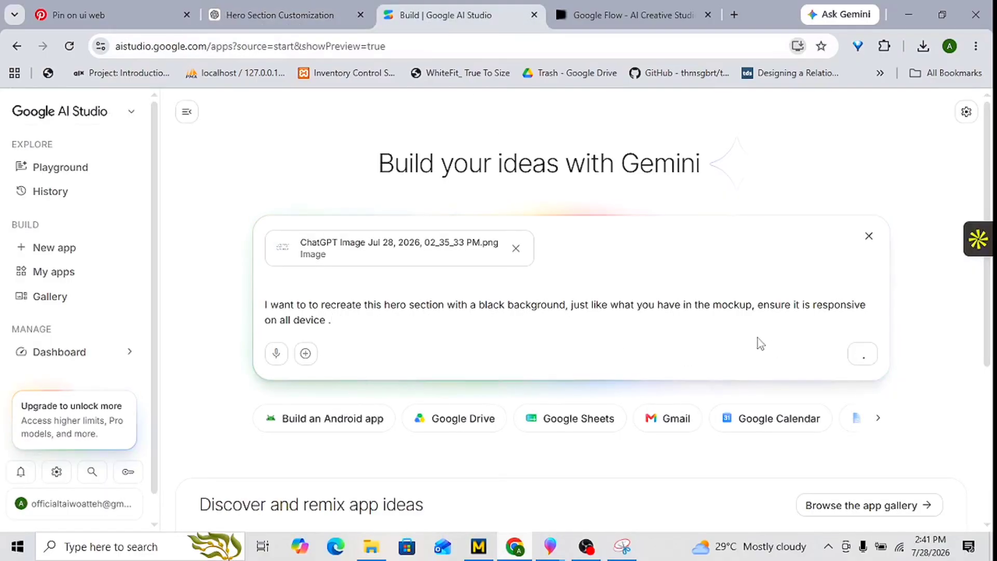
left_click(263, 18)
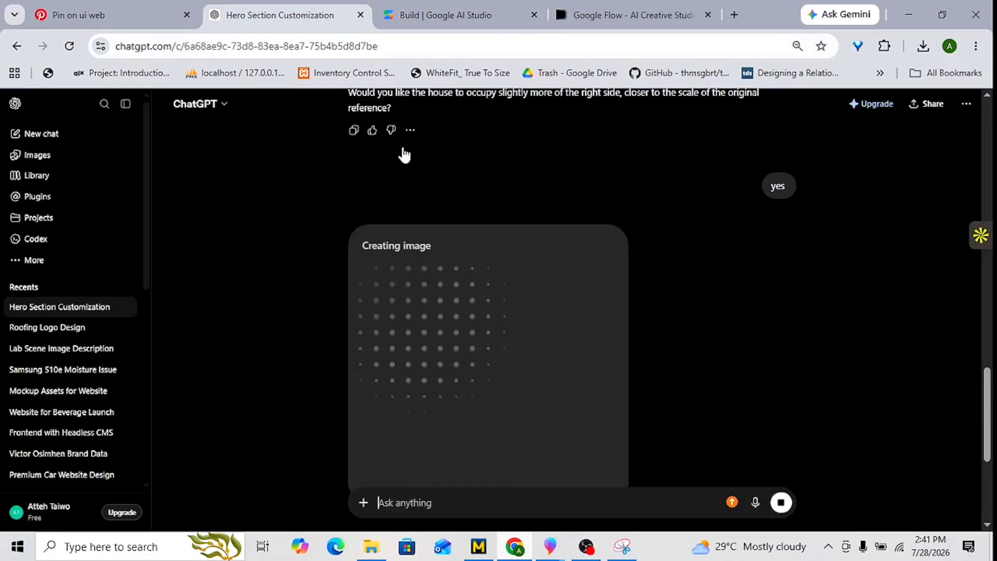
- Create a new project in Google Flow, and check the progress of the ChatGPT image and the Google AI Studio build
left_click(613, 16)
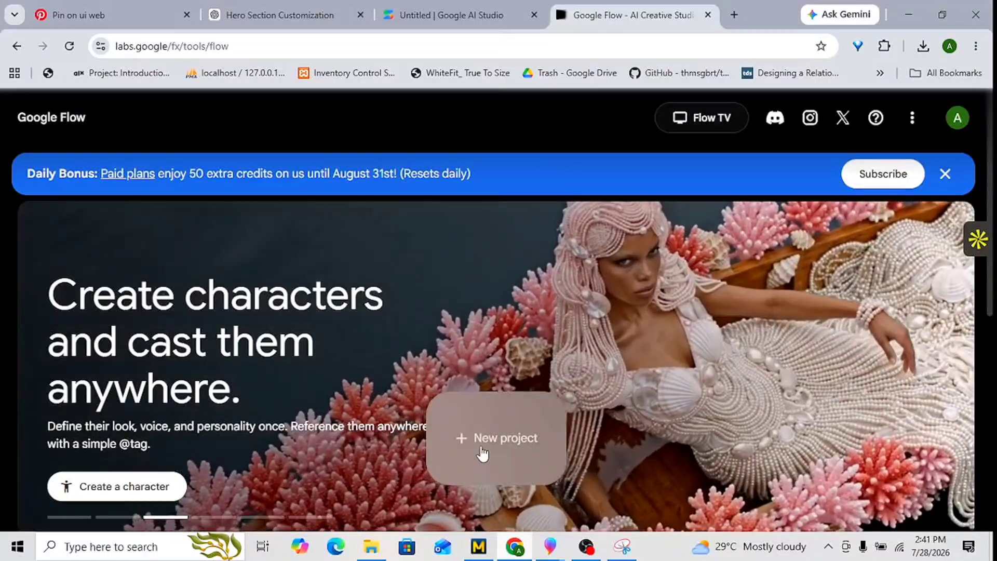
left_click(480, 451)
left_click(281, 14)
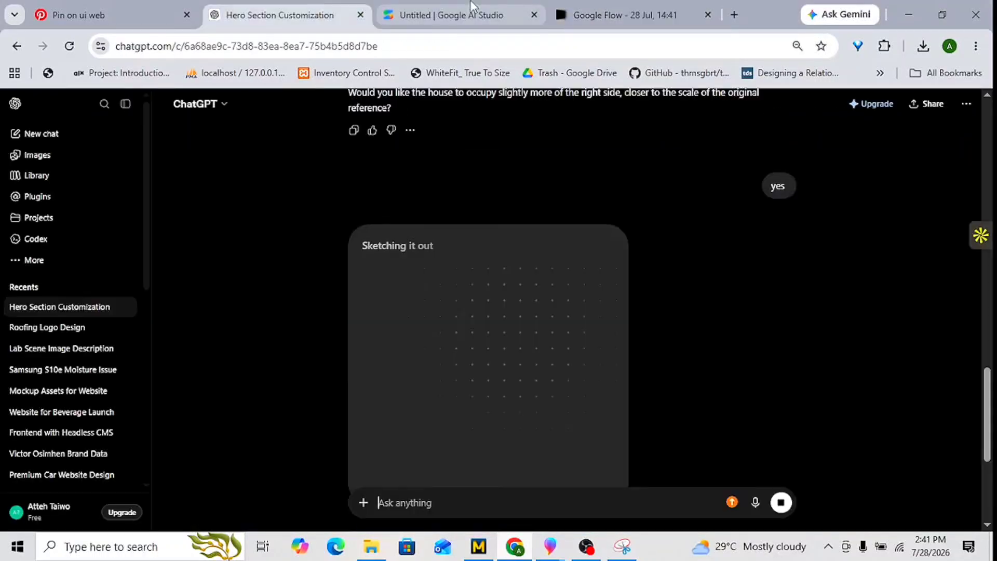
left_click(457, 15)
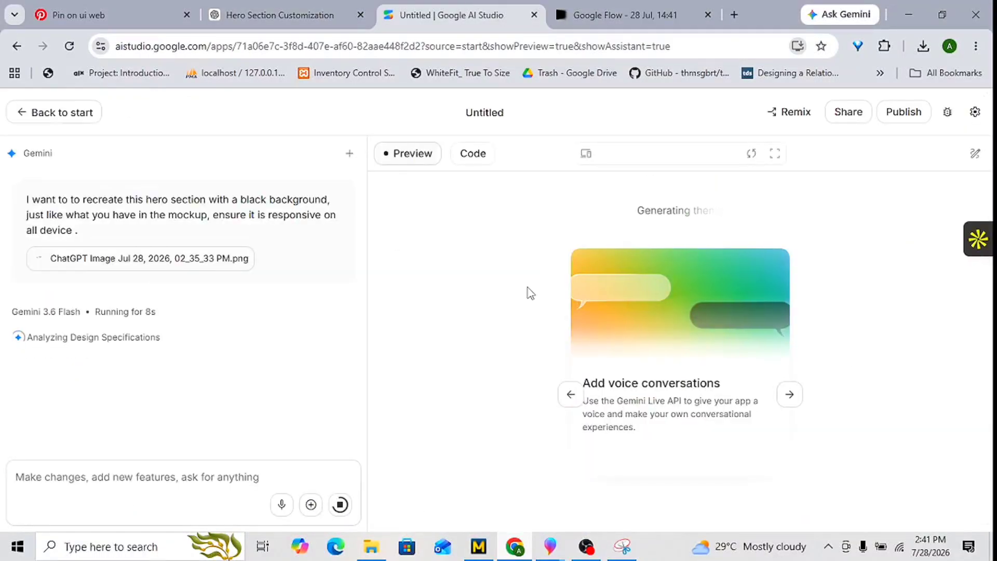
left_click(297, 12)
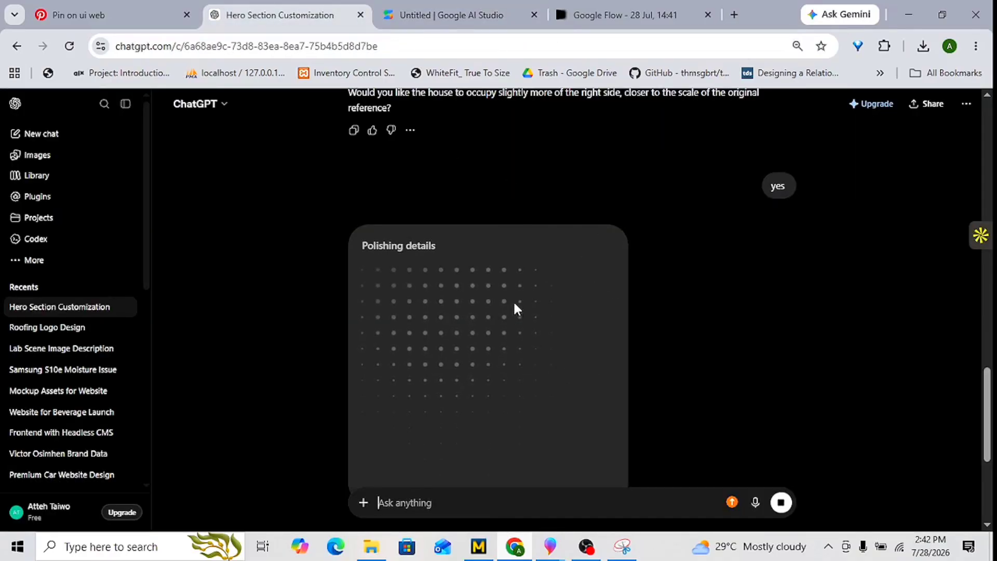
left_click(448, 14)
left_click(634, 15)
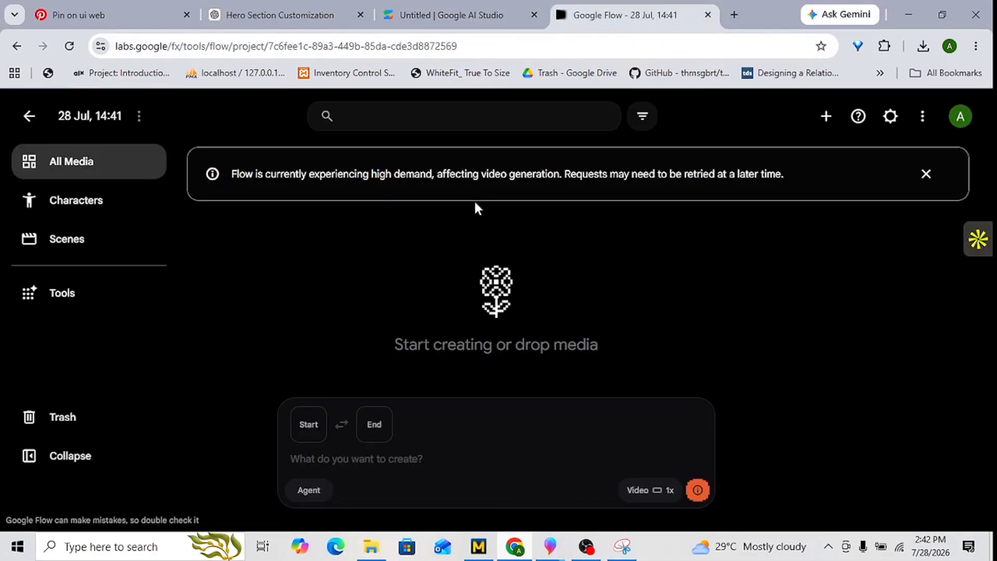
- Return to the ChatGPT chat, review the enlarged house image and ask "please center the house image"
left_click(305, 15)
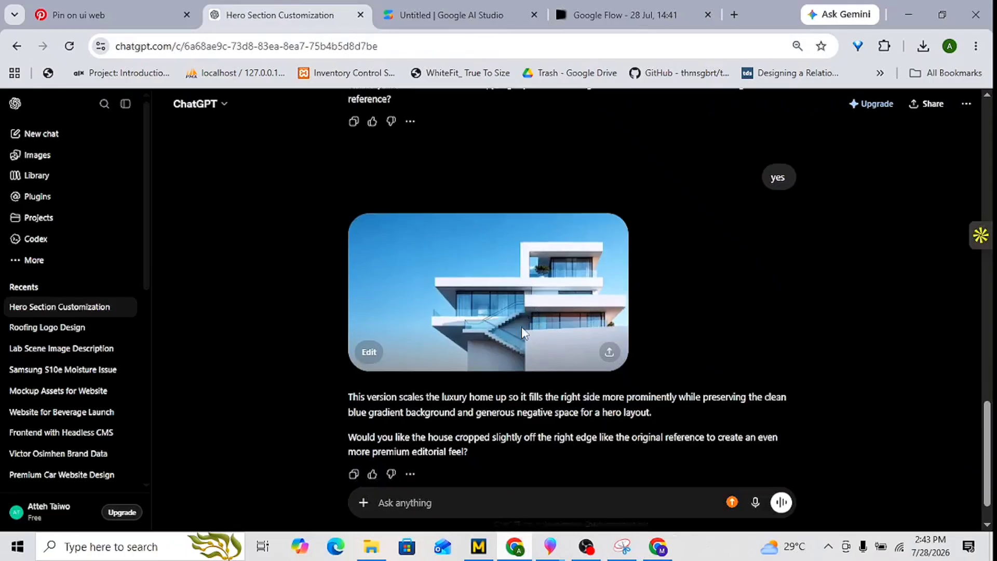
scroll(511, 322, "up", 5)
scroll(512, 322, "down", 5)
type("please center the house image")
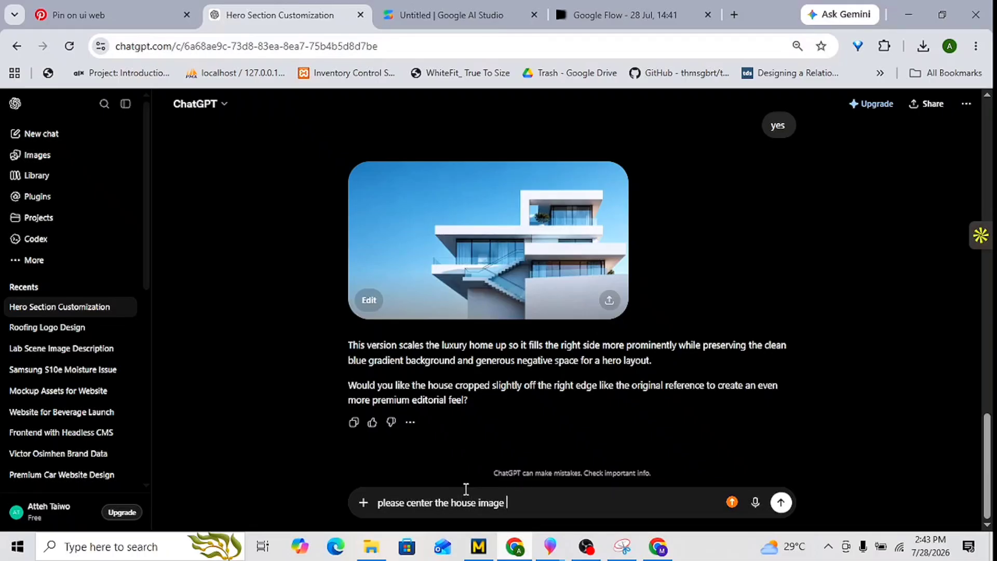
- Check the app build in Google AI Studio and view the Haven reference design in Paint 3D before returning to the browser
key("ctrl+Tab")
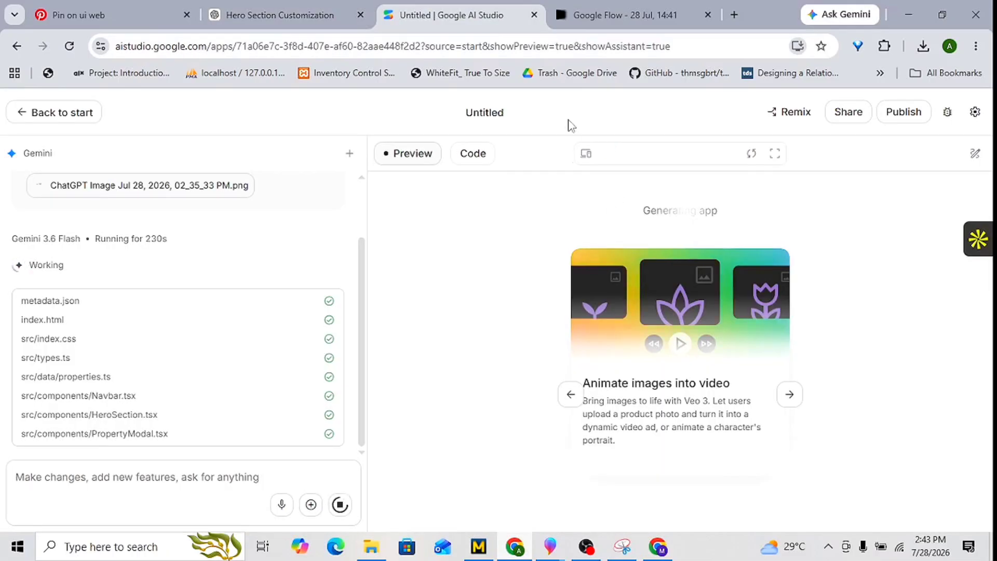
mouse_move(658, 546)
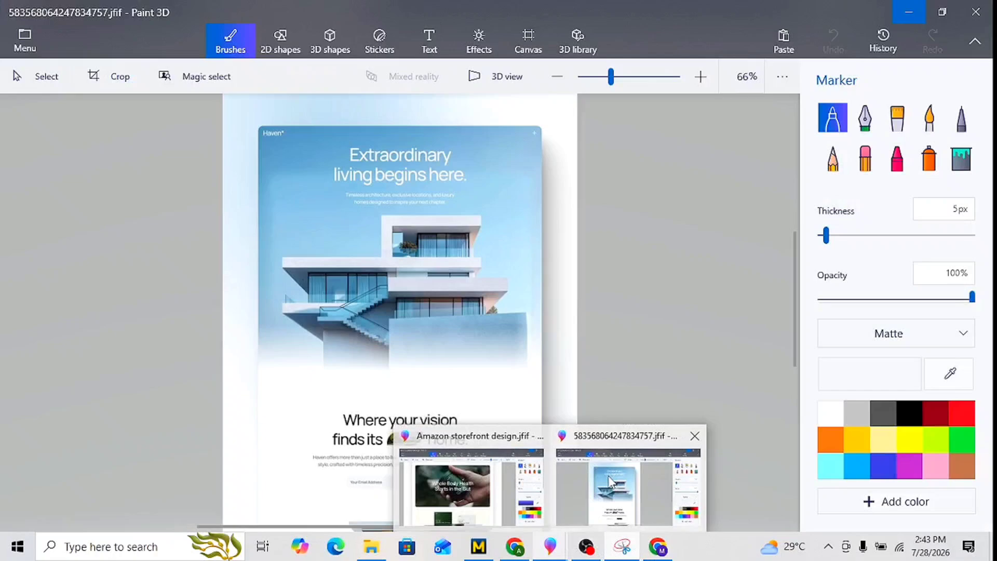
left_click(634, 494)
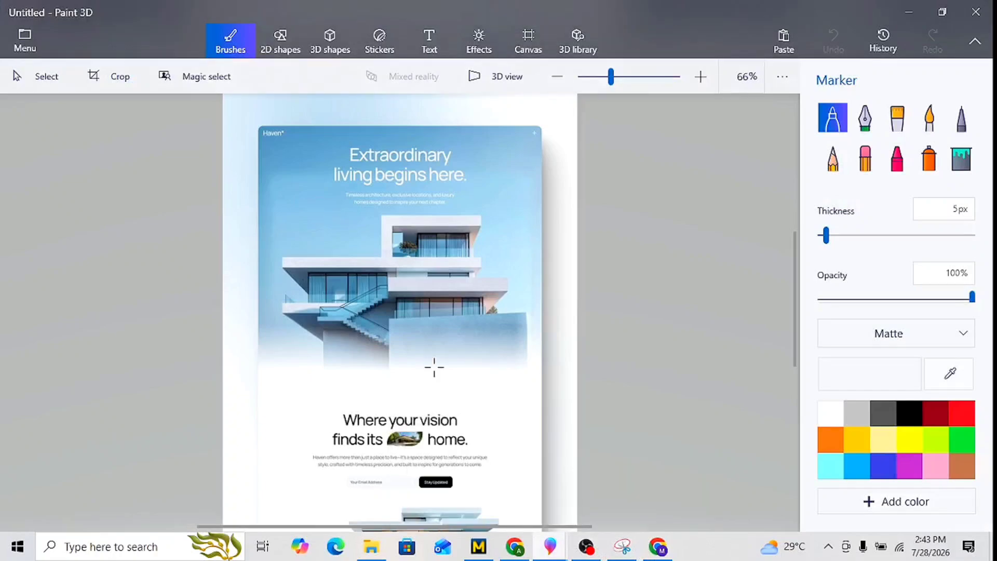
scroll(434, 367, "down", 2)
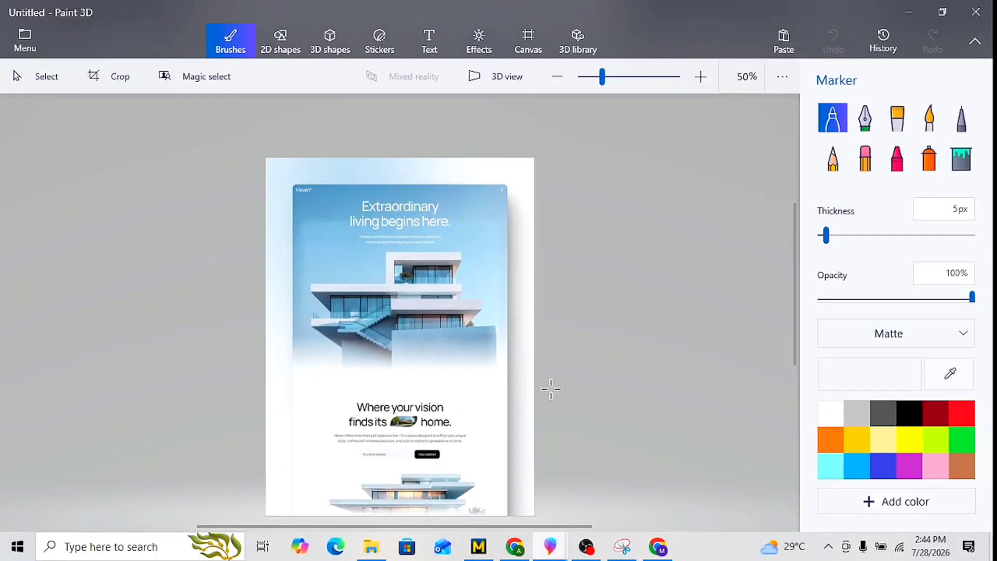
mouse_move(513, 546)
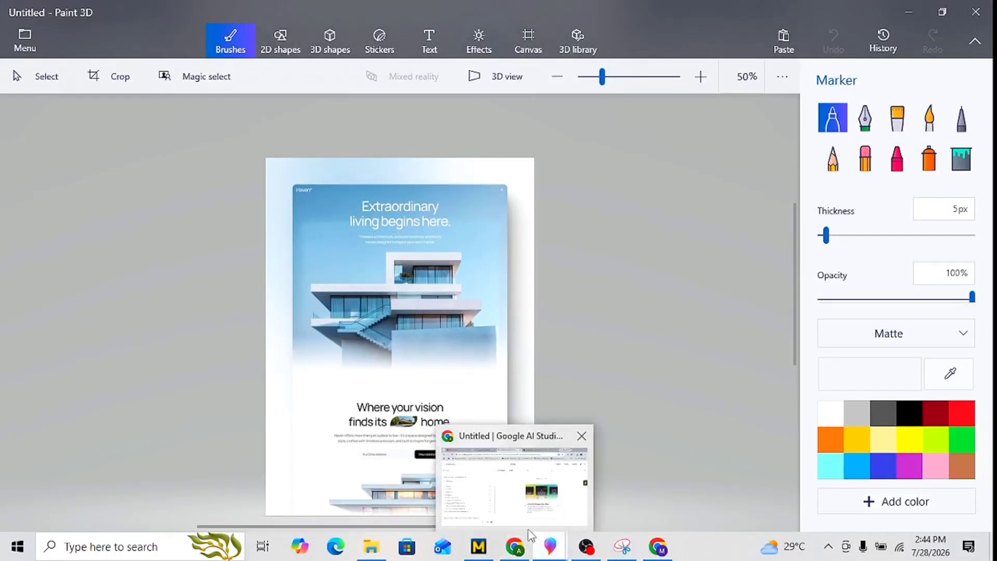
left_click(516, 499)
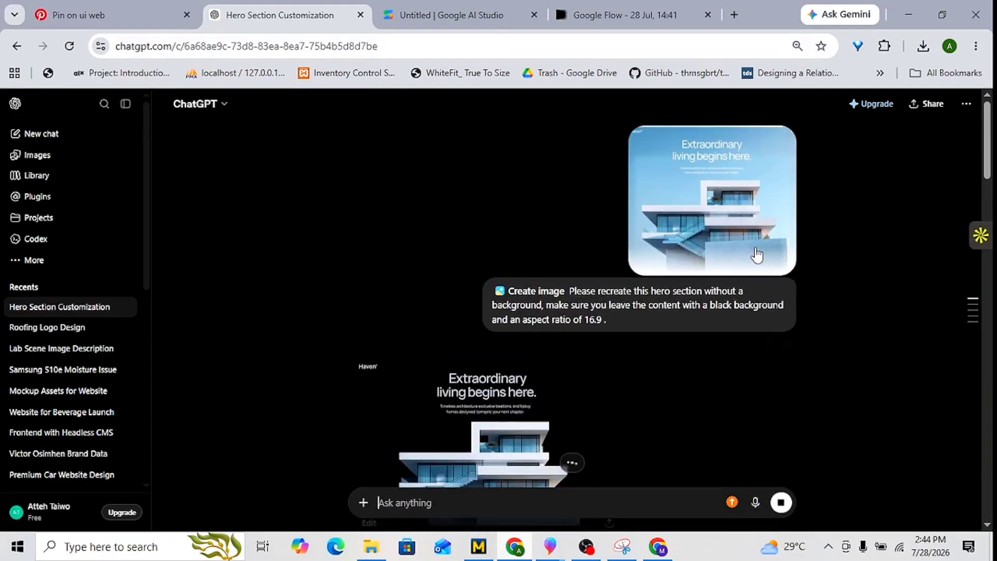
- Compare the centered house images with the earlier versions in the ChatGPT chat and download the Response 2 image
scroll(676, 259, "down", 1)
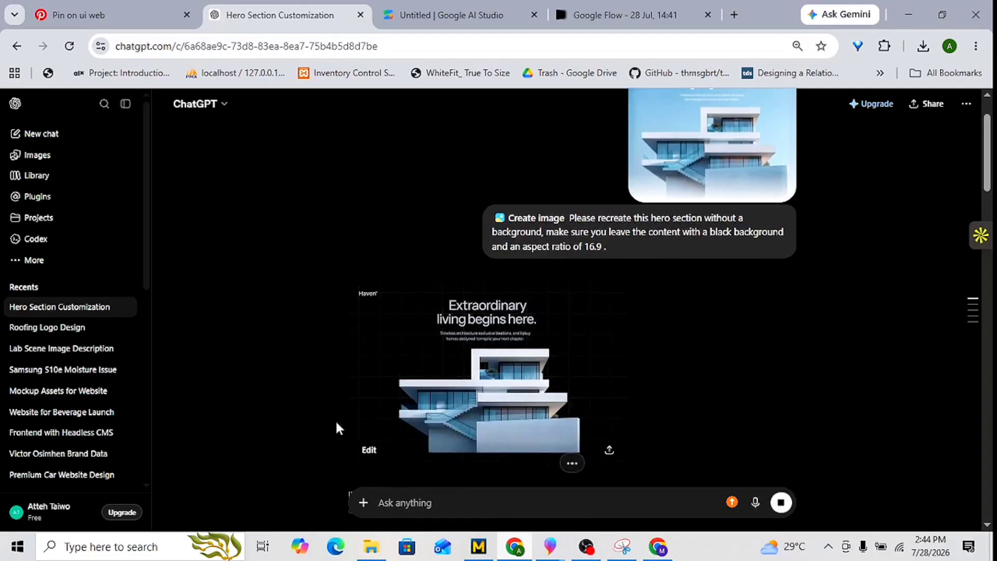
scroll(558, 341, "up", 1)
scroll(559, 343, "down", 1)
scroll(559, 345, "up", 1)
scroll(558, 356, "down", 1)
scroll(558, 358, "down", 20)
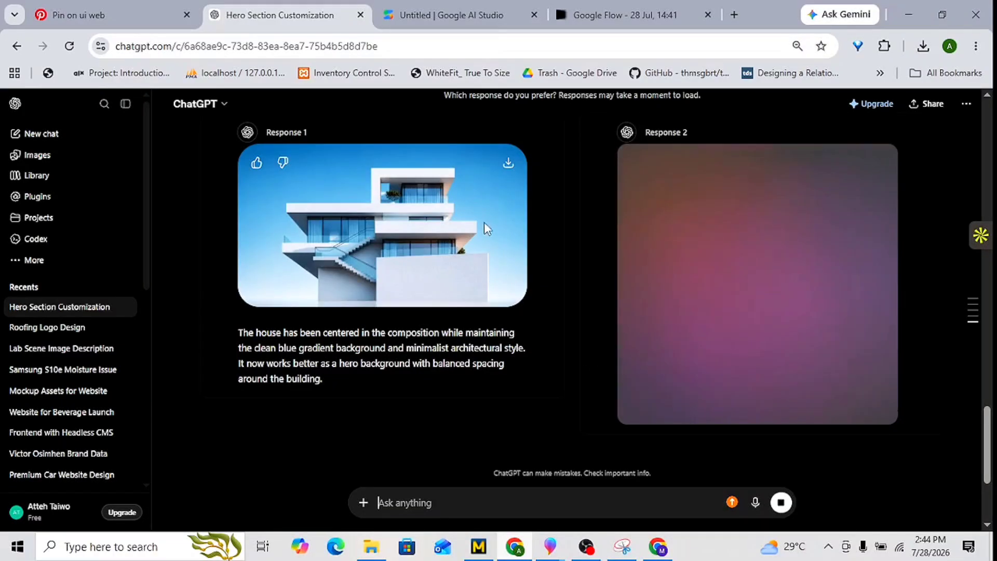
scroll(446, 243, "up", 8)
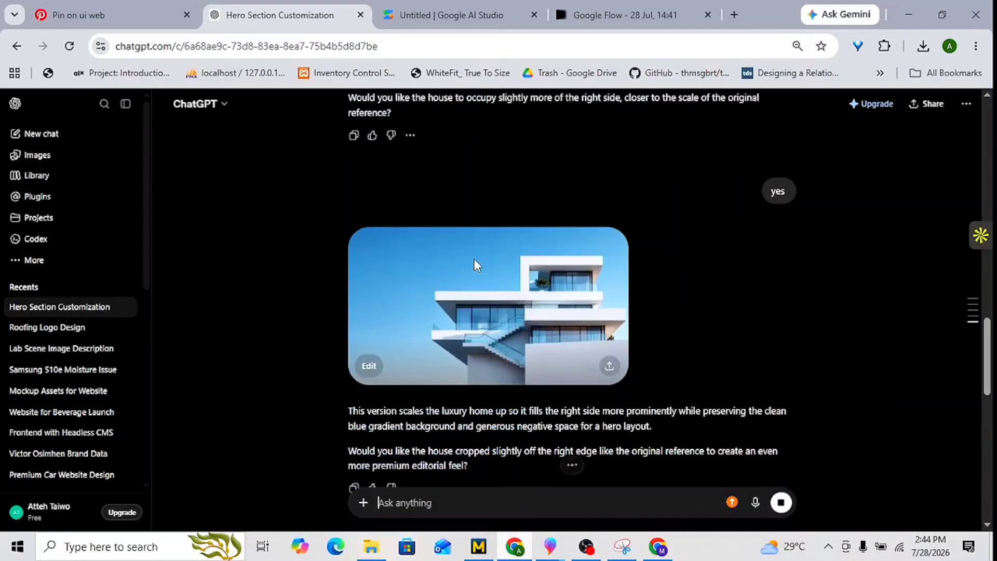
scroll(534, 312, "up", 15)
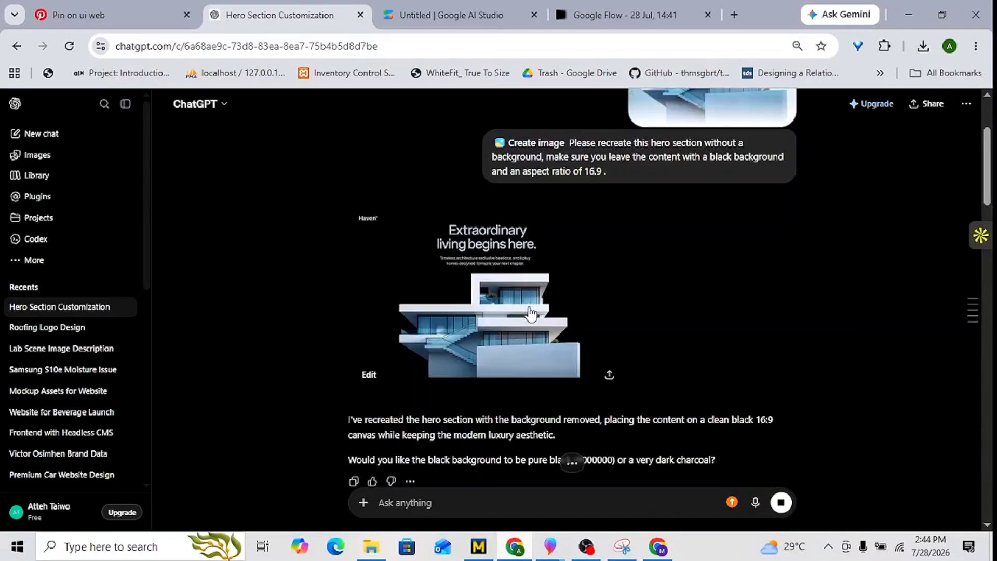
scroll(635, 252, "down", 12)
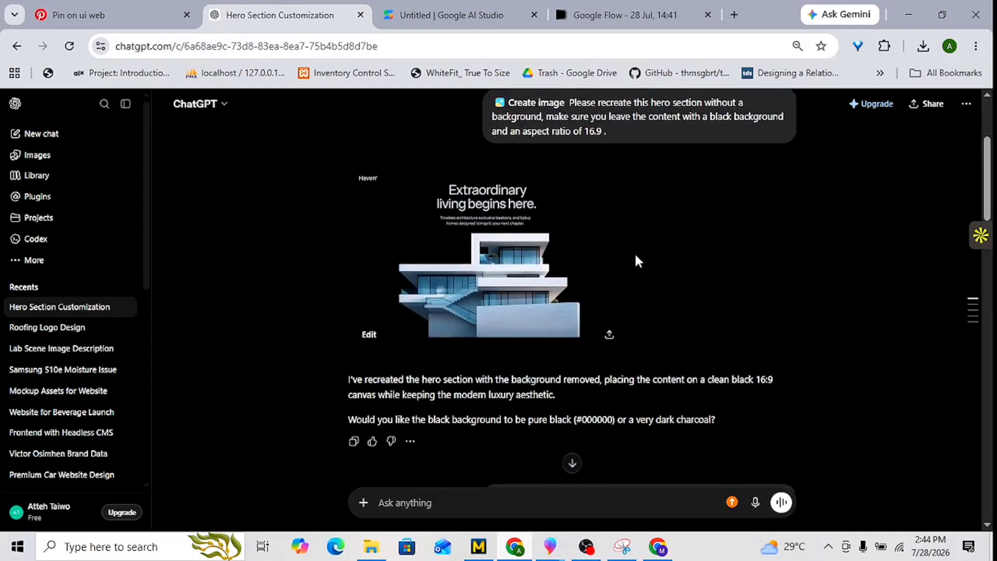
left_click_drag(993, 385, 992, 492)
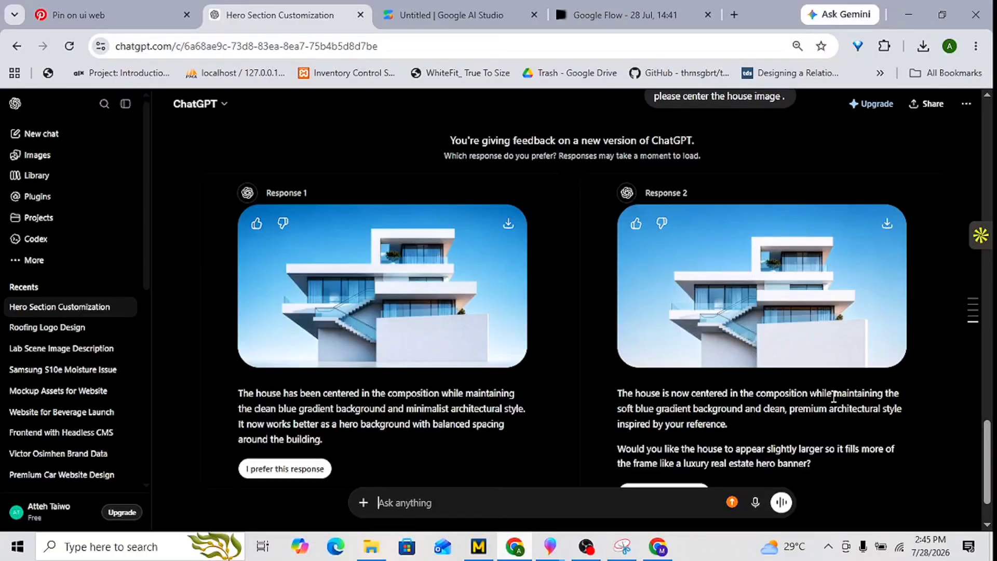
left_click(887, 223)
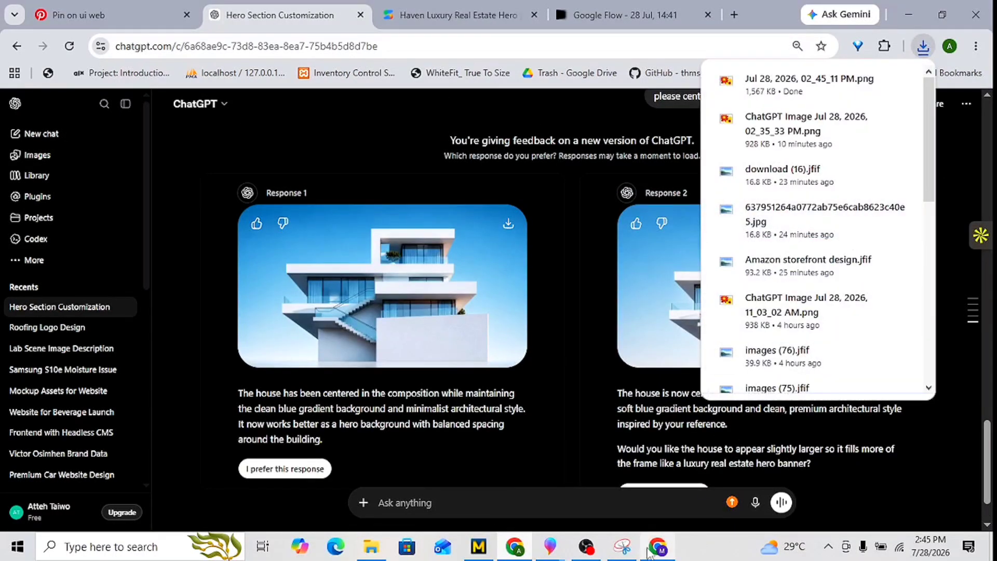
- Look over the Google Flow landing page in the other Chrome profile's window and return to the ChatGPT window
mouse_move(657, 546)
left_click(659, 478)
scroll(567, 387, "down", 3)
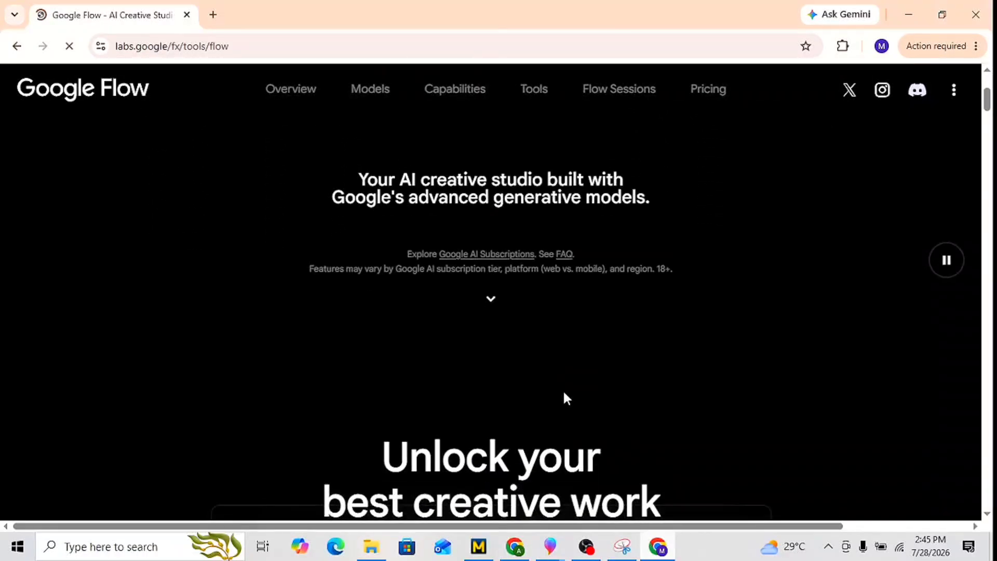
scroll(490, 305, "up", 4)
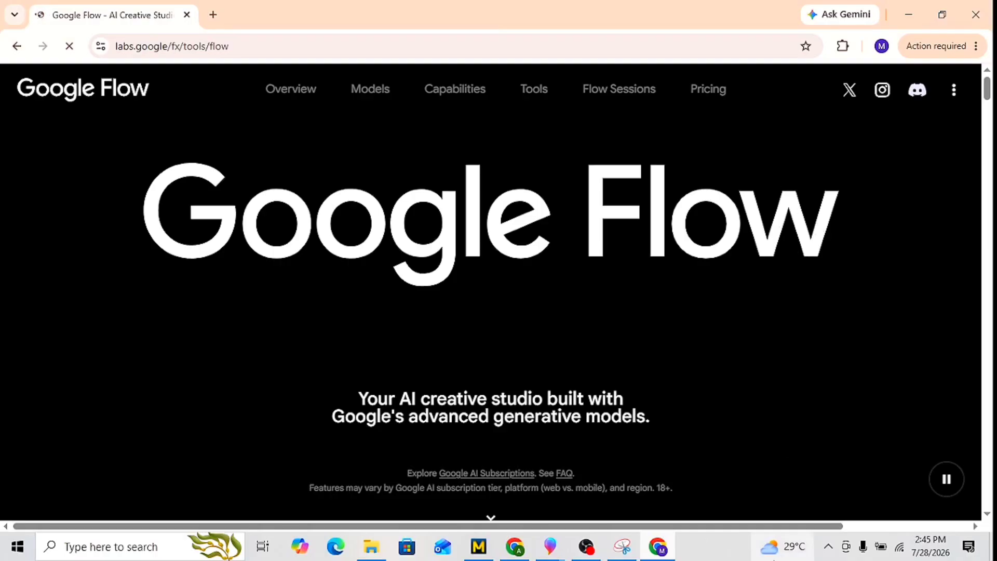
left_click(514, 547)
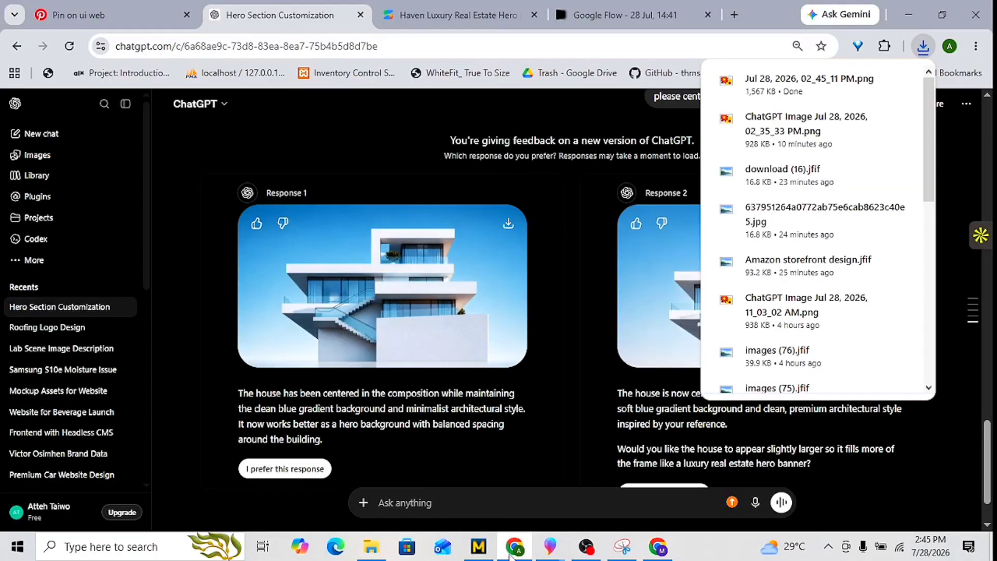
- Open the Cloudinary console welcome page in a new browser tab
left_click(734, 15)
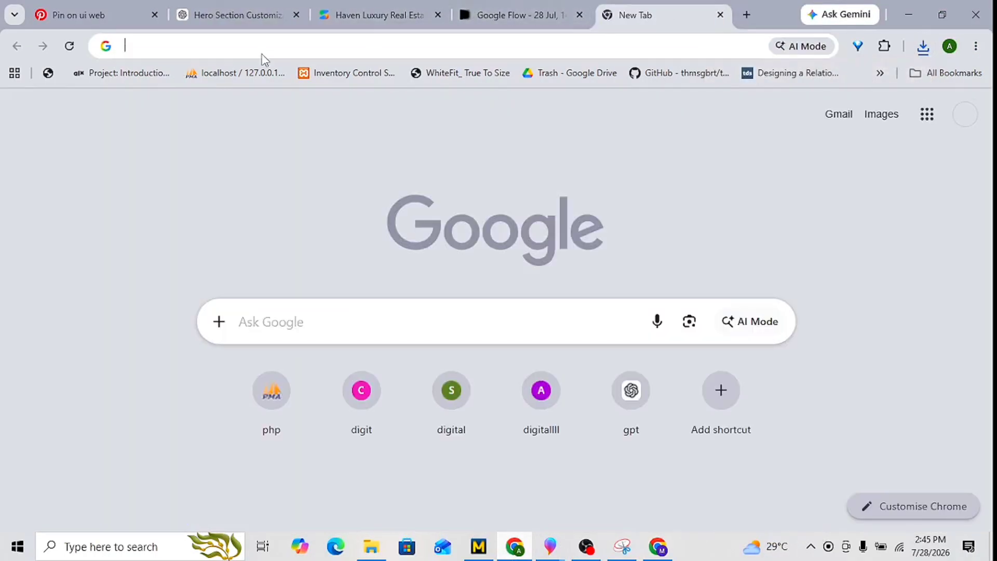
type("cloudinary")
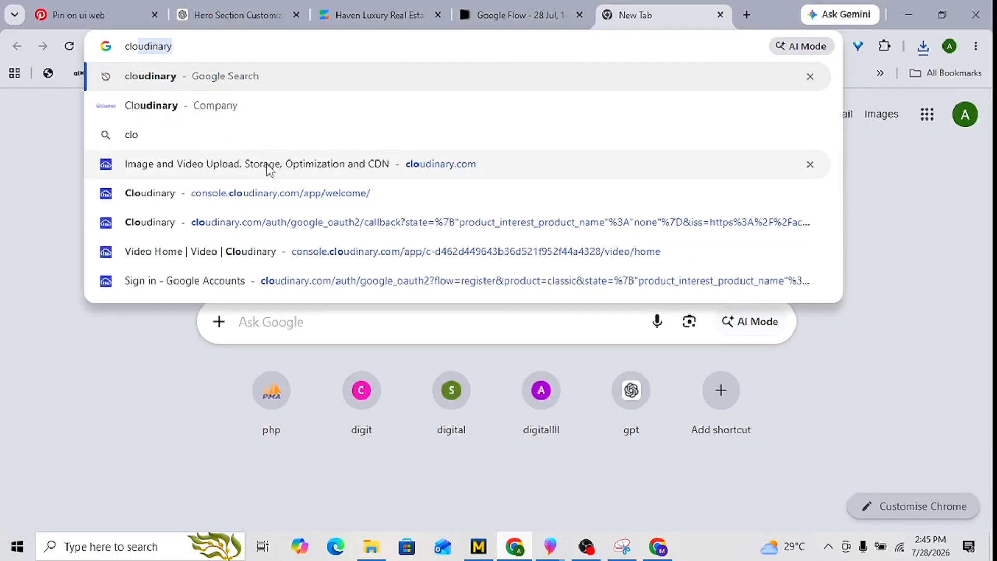
left_click(234, 190)
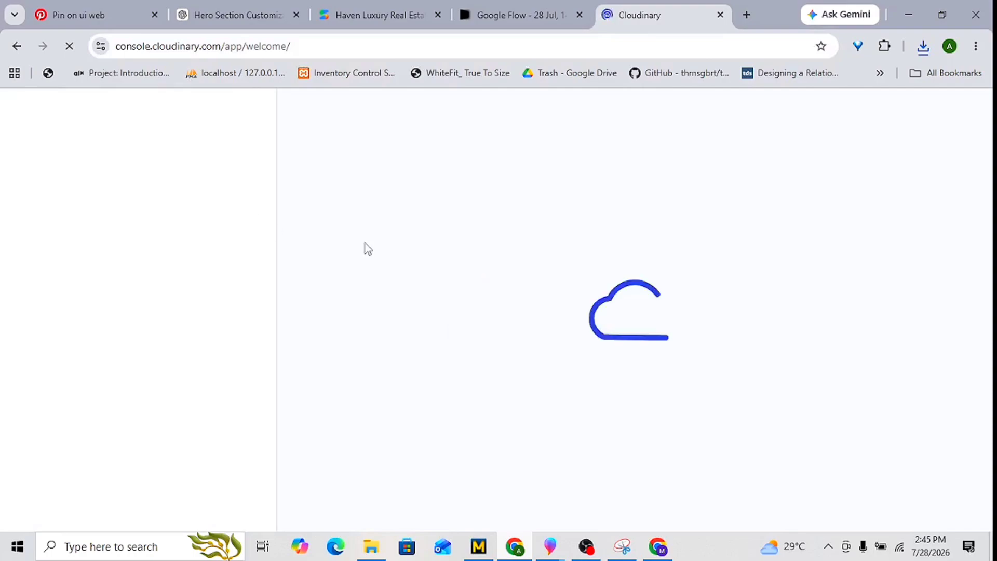
- Switch to the Google Flow project in the other Chrome profile and upload the house image from Downloads
left_click(670, 549)
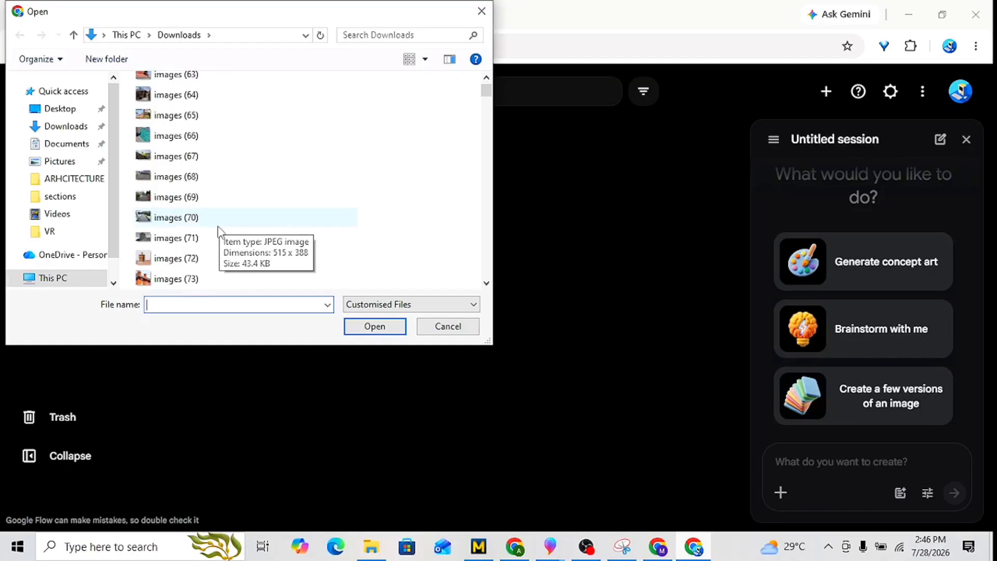
scroll(223, 239, "down", 2)
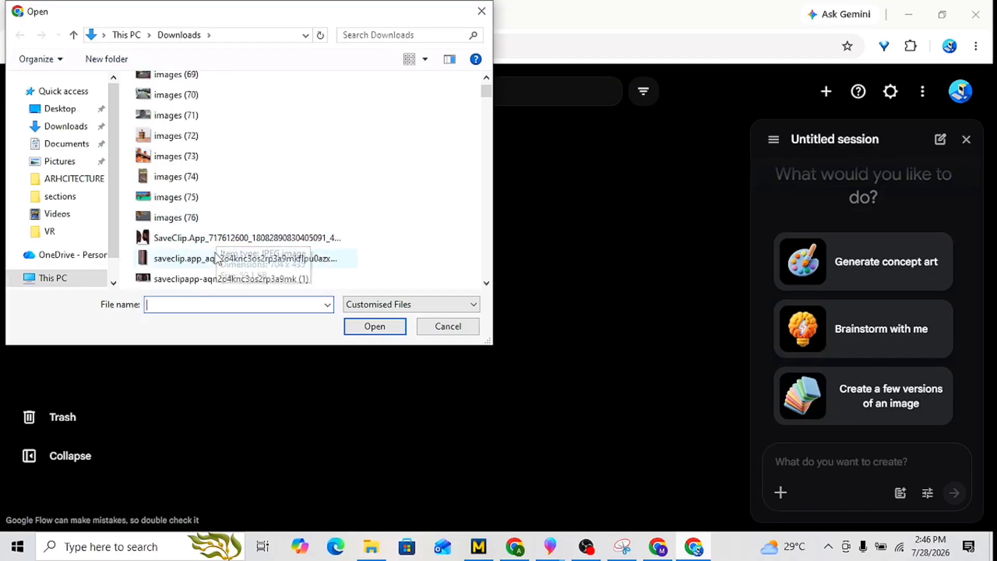
scroll(228, 241, "down", 2)
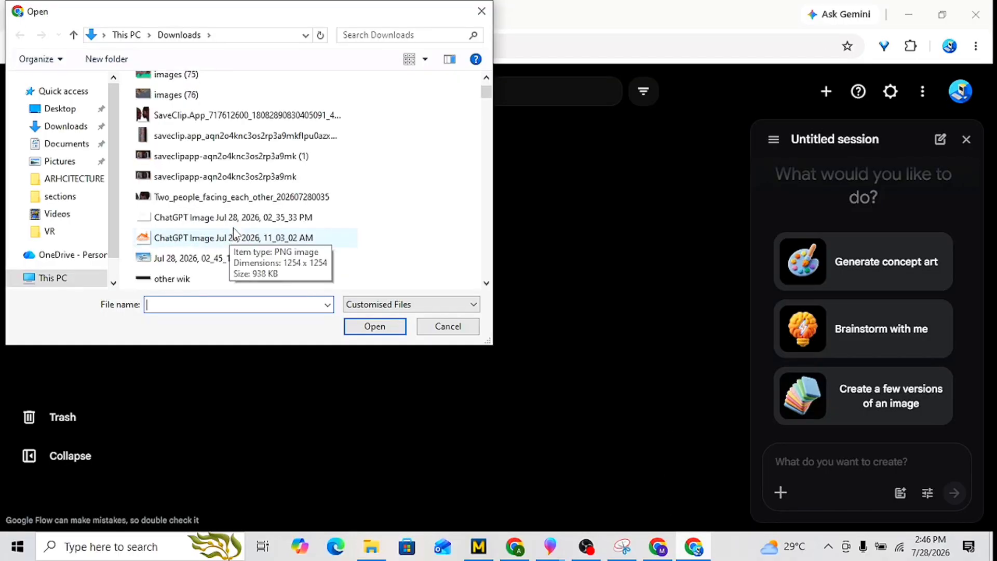
scroll(235, 234, "up", 1)
left_click(235, 223)
left_click(365, 322)
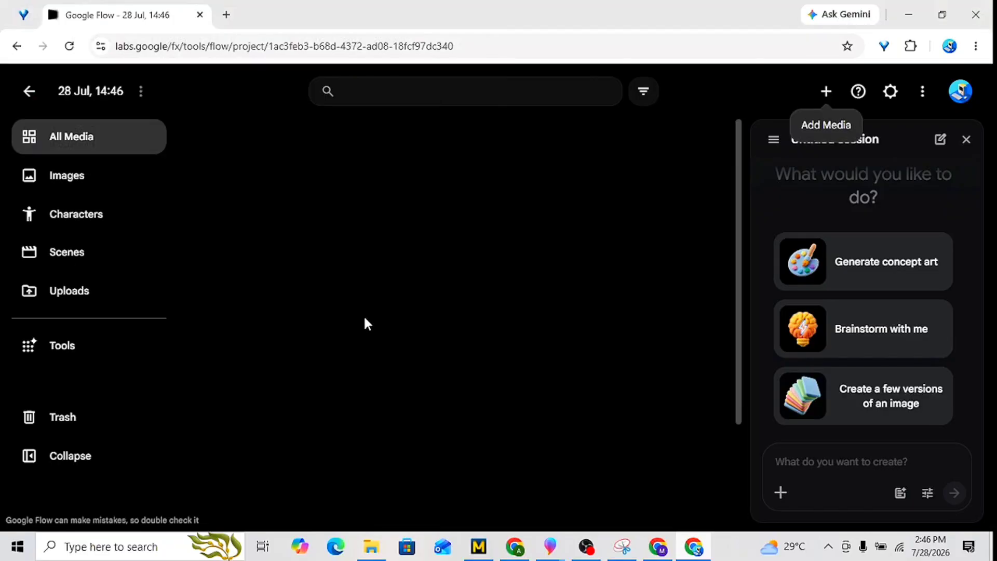
- Return to the Cloudinary login page and start logging in with Google
mouse_move(528, 545)
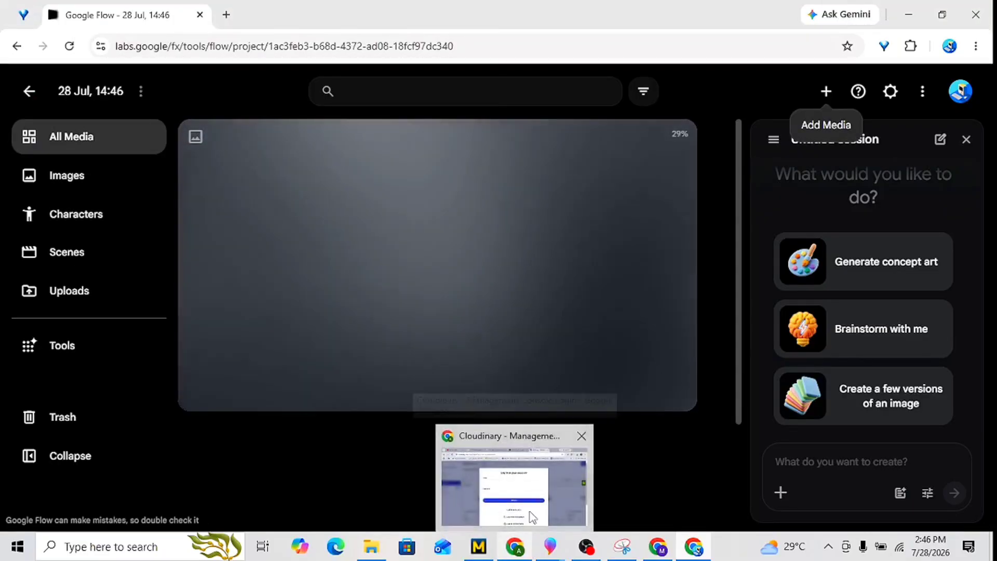
mouse_move(536, 497)
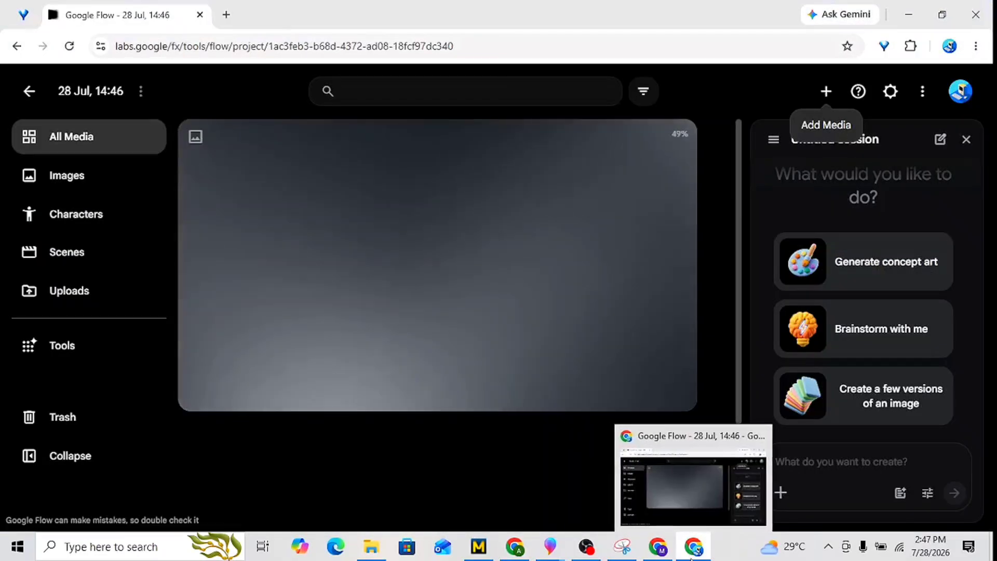
left_click(658, 547)
left_click(516, 548)
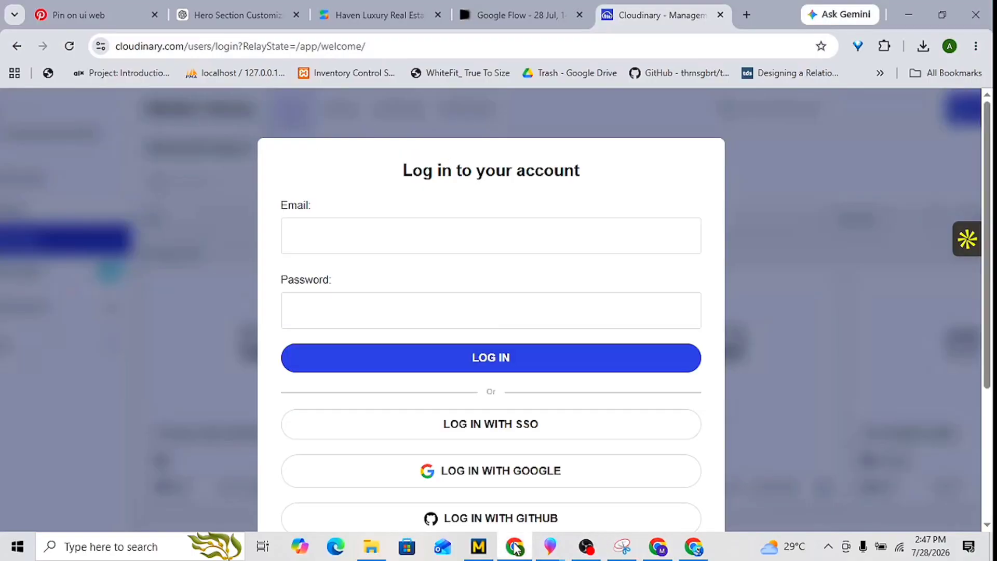
left_click(514, 469)
- Ask ChatGPT for a Google Flow prompt that animates the house realistically, without voice, showing just the details of the building
key("ctrl+2")
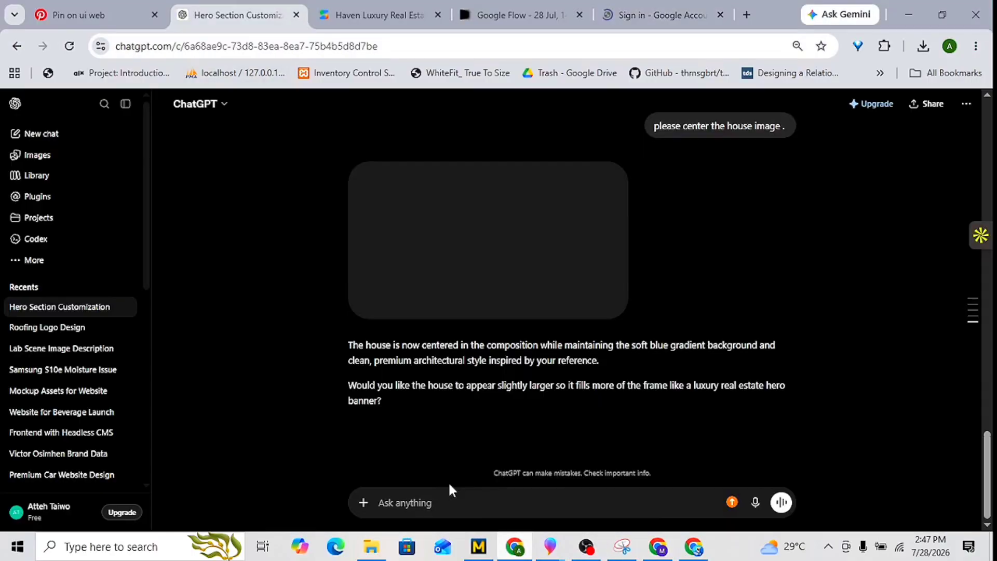
type("I want this to be animated , can you write a pefect prompt i can provide")
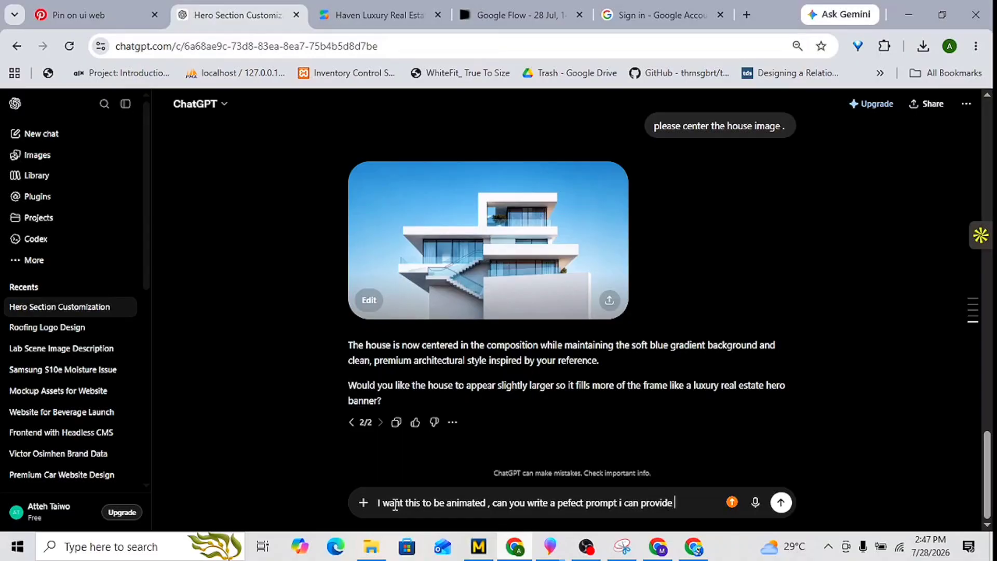
type("o anima")
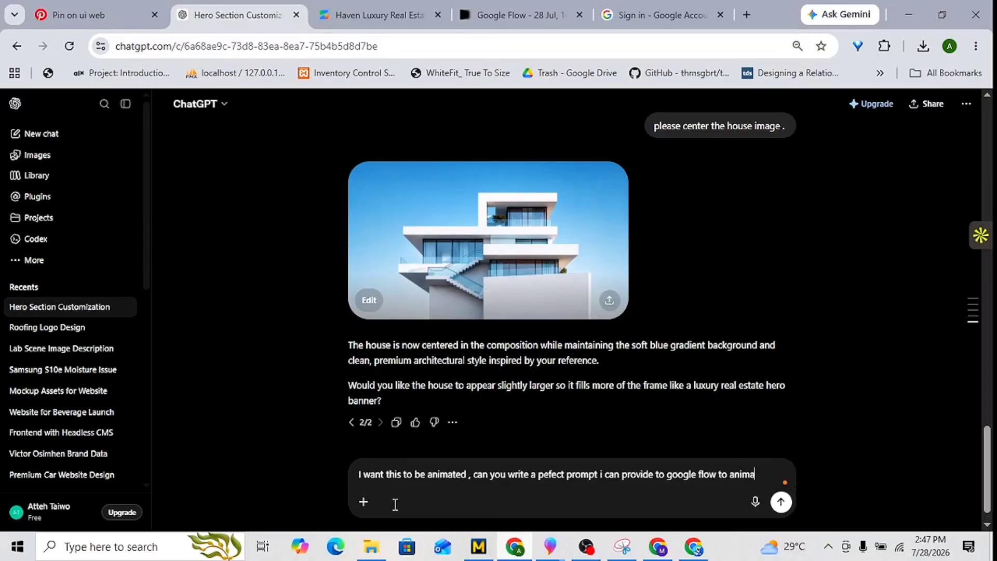
type(" ple")
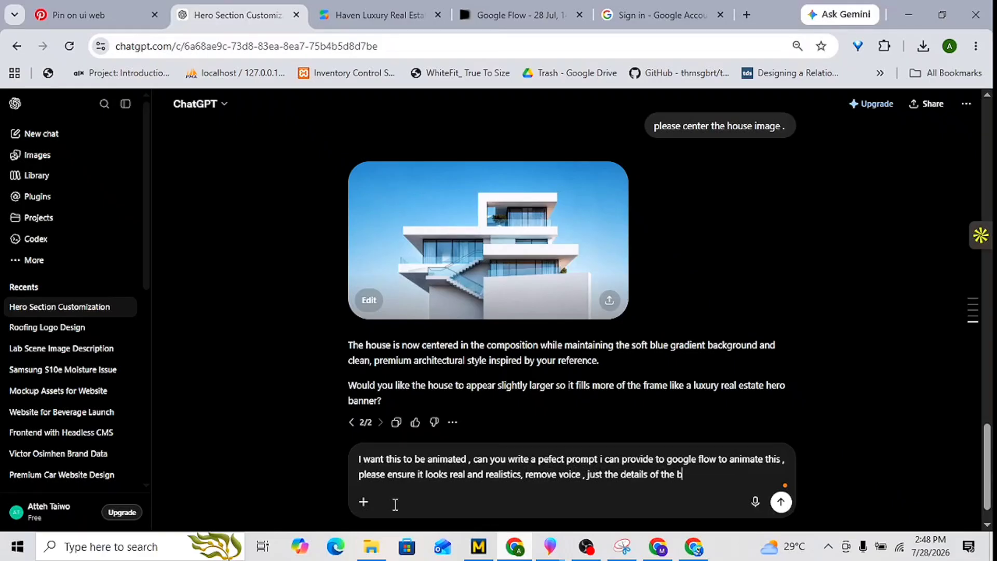
key("Return")
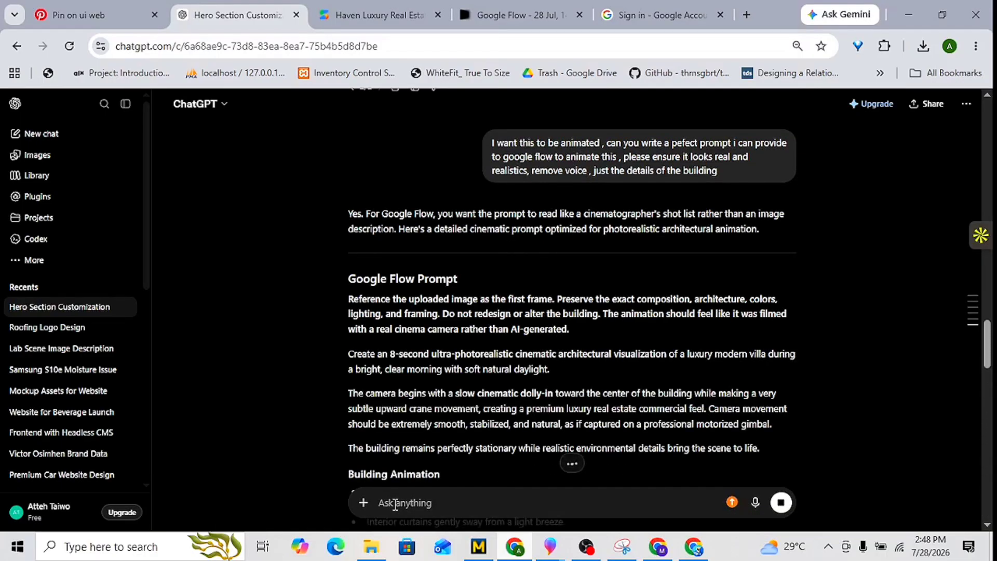
- Copy the three Google Flow Prompt paragraphs from "Create an 8-second" to "bring the scene to life."
scroll(396, 423, "up", 2)
scroll(407, 414, "down", 4)
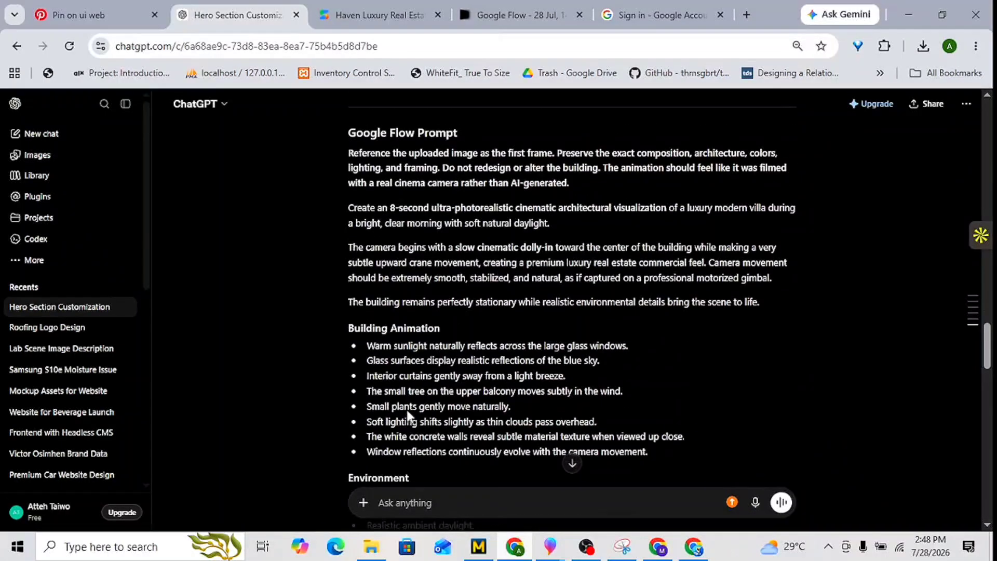
left_click_drag(774, 302, 346, 200)
key("ctrl+c")
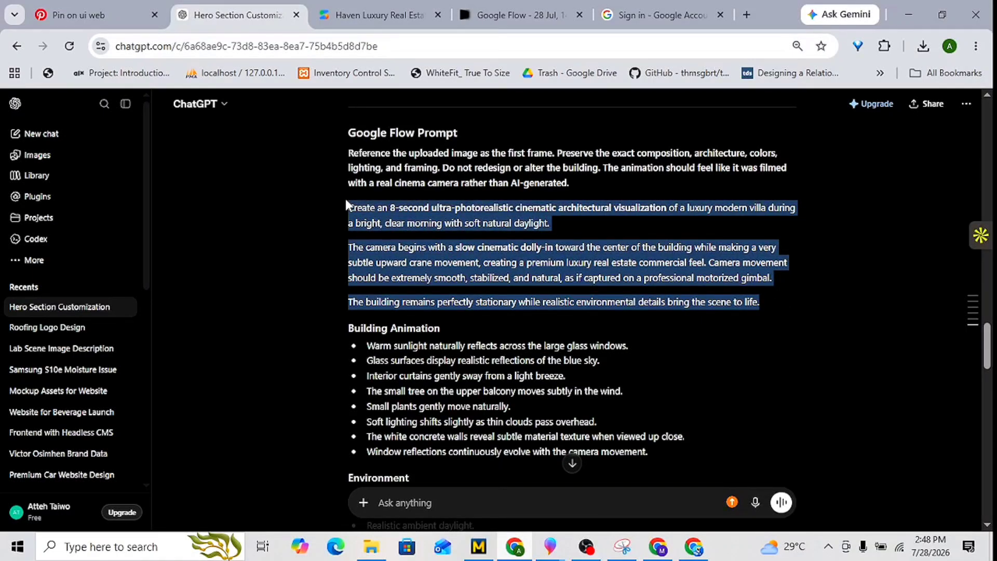
- Switch to the Google Flow project, open the uploaded house image and submit the copied prompt as an edit with Nano Banana Pro
left_click(694, 546)
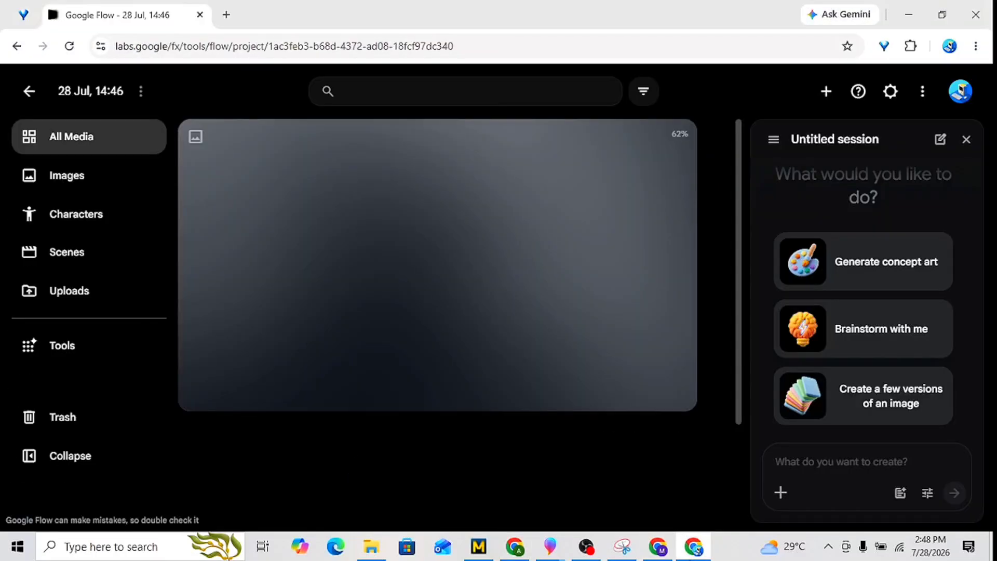
left_click(630, 297)
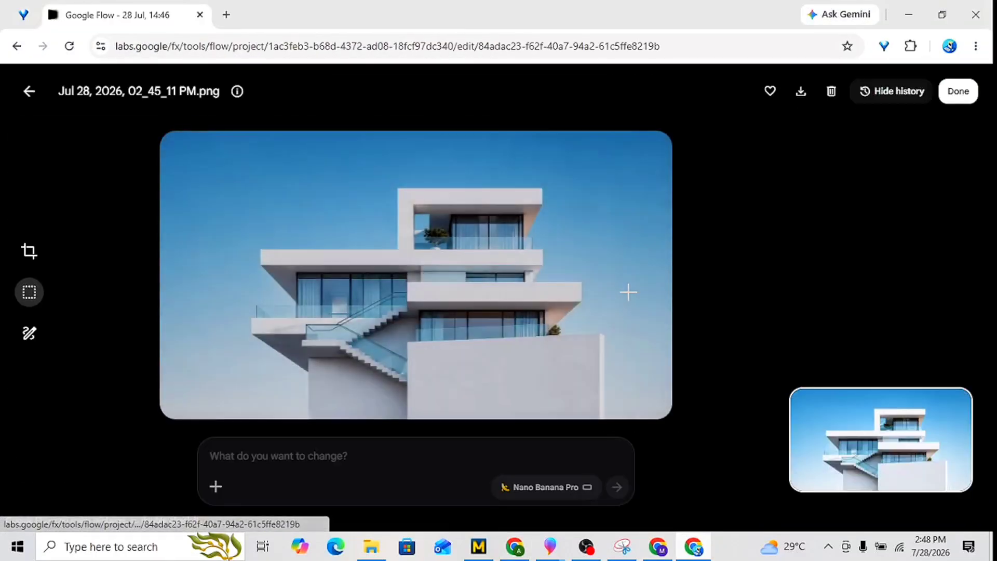
left_click(300, 451)
key("ctrl+v")
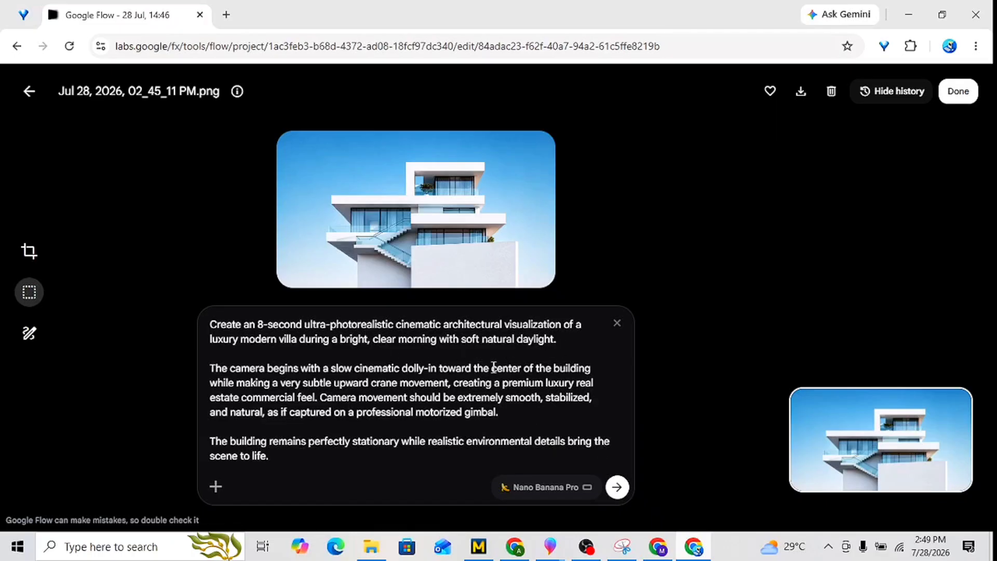
left_click(617, 488)
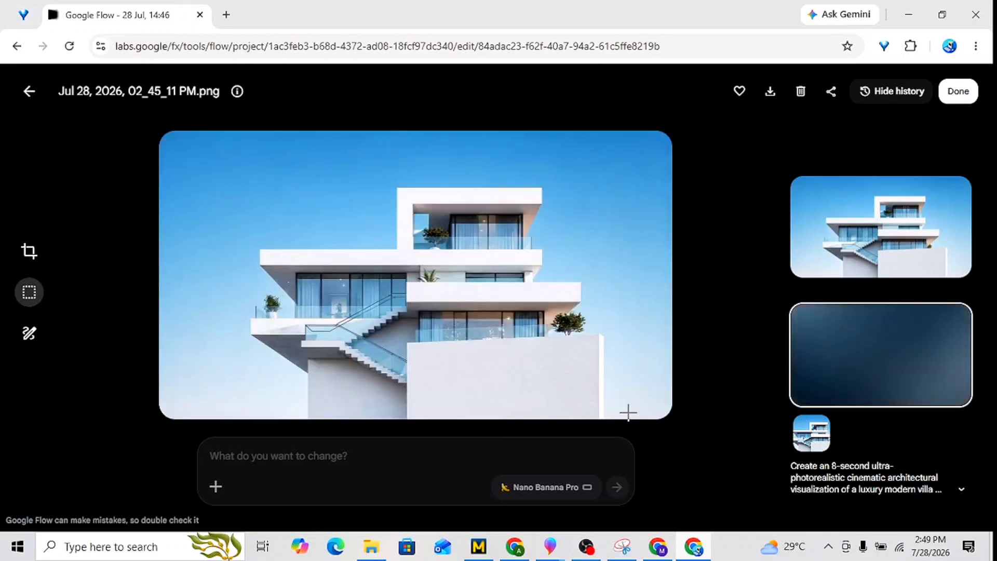
left_click(547, 488)
left_click(530, 427)
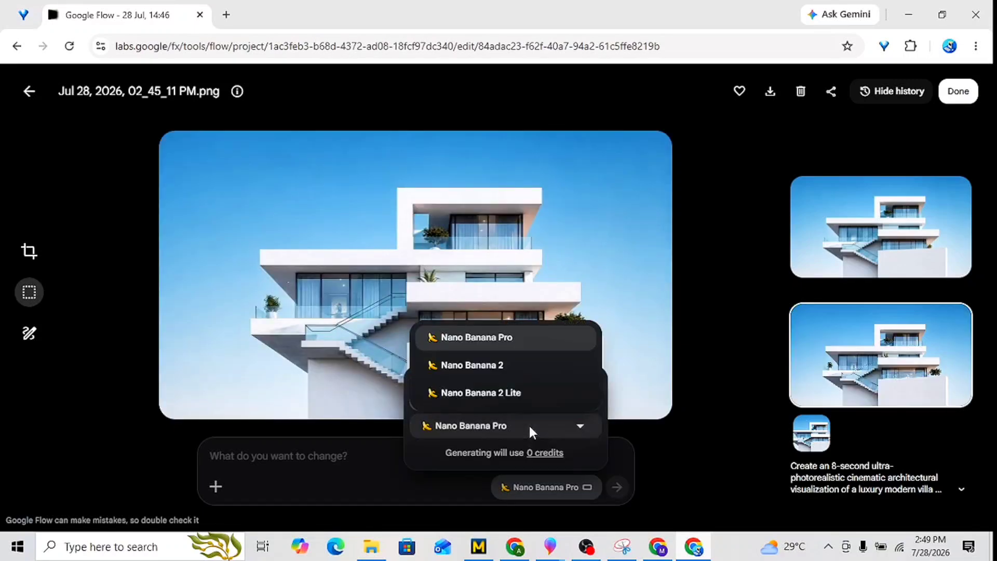
left_click(529, 424)
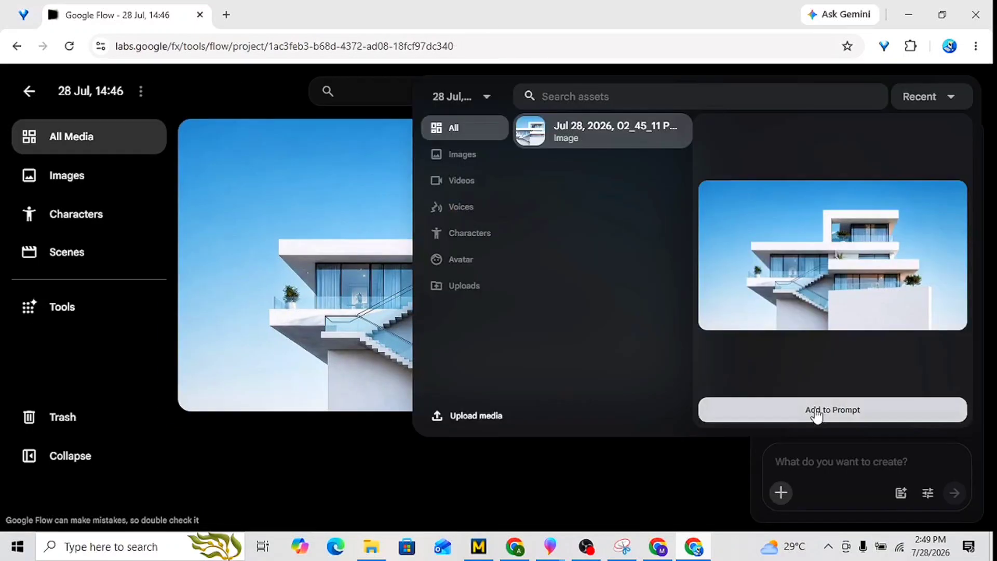
- Attach the edited house image to the project's session prompt, paste the 8-second villa animation prompt and submit it
left_click(813, 409)
left_click(802, 466)
key("ctrl+v")
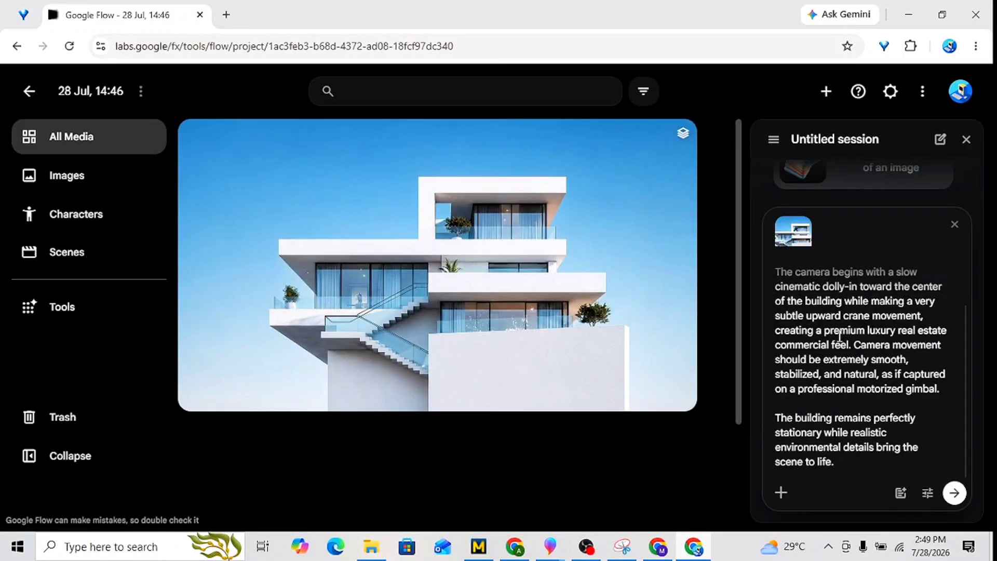
scroll(838, 336, "up", 3)
left_click(955, 493)
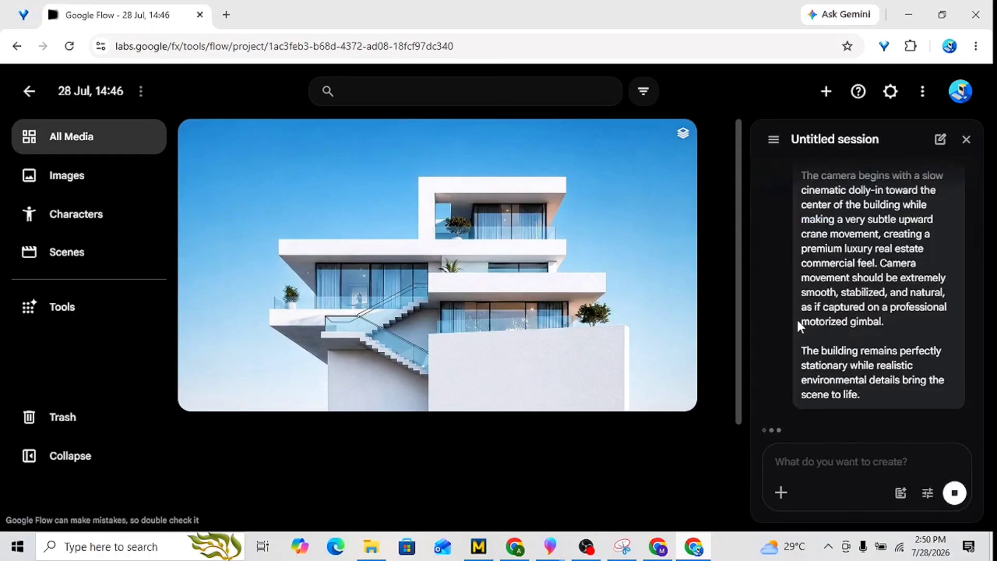
left_click(701, 550)
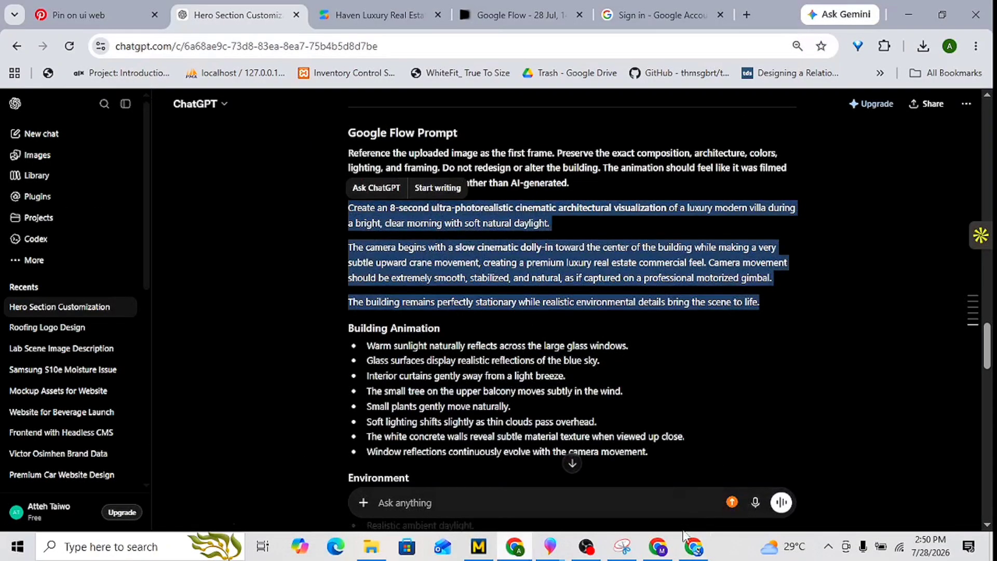
left_click(658, 547)
left_click(326, 156)
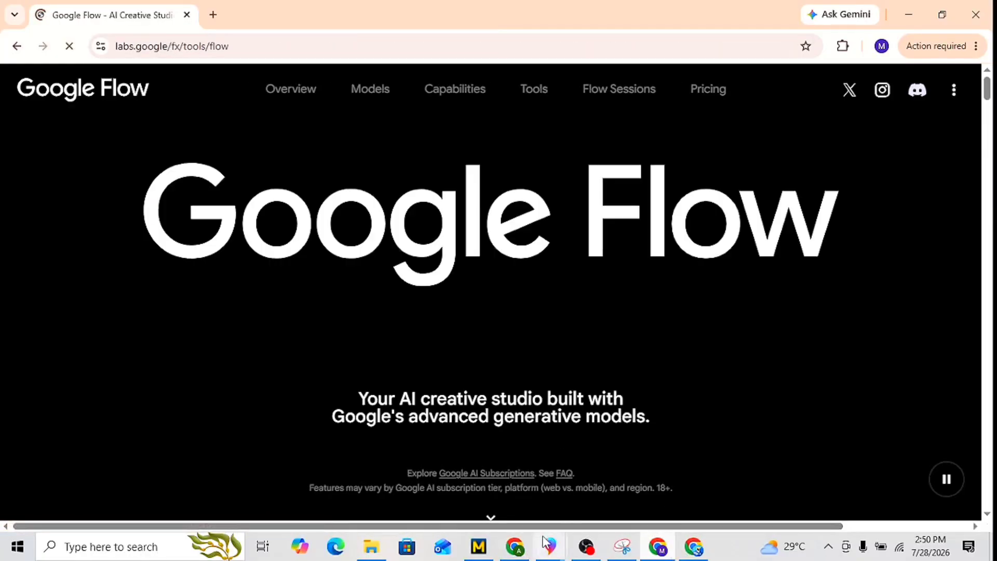
left_click(525, 550)
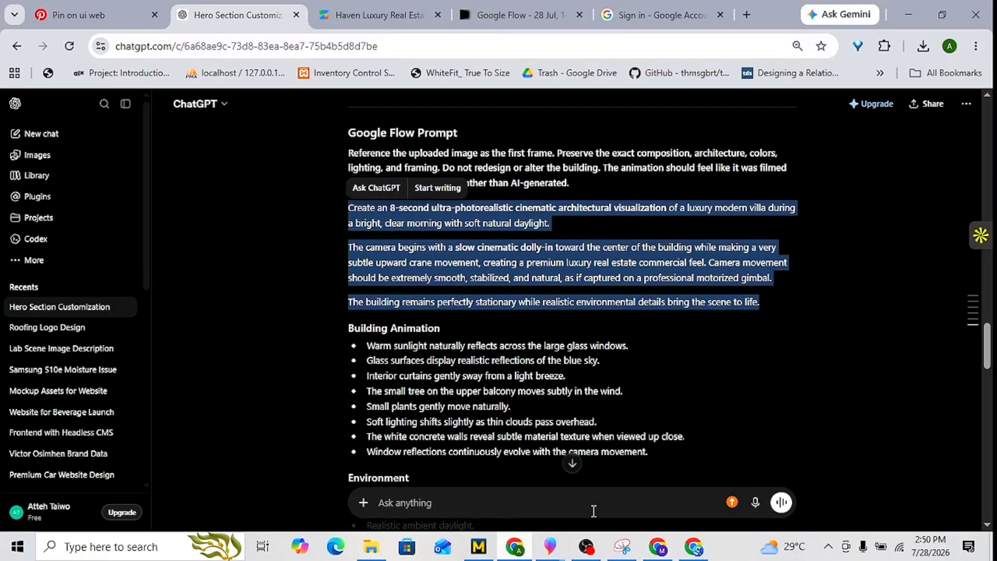
- Return to the Google Flow project and approve the single video generation requested in the session
left_click(694, 547)
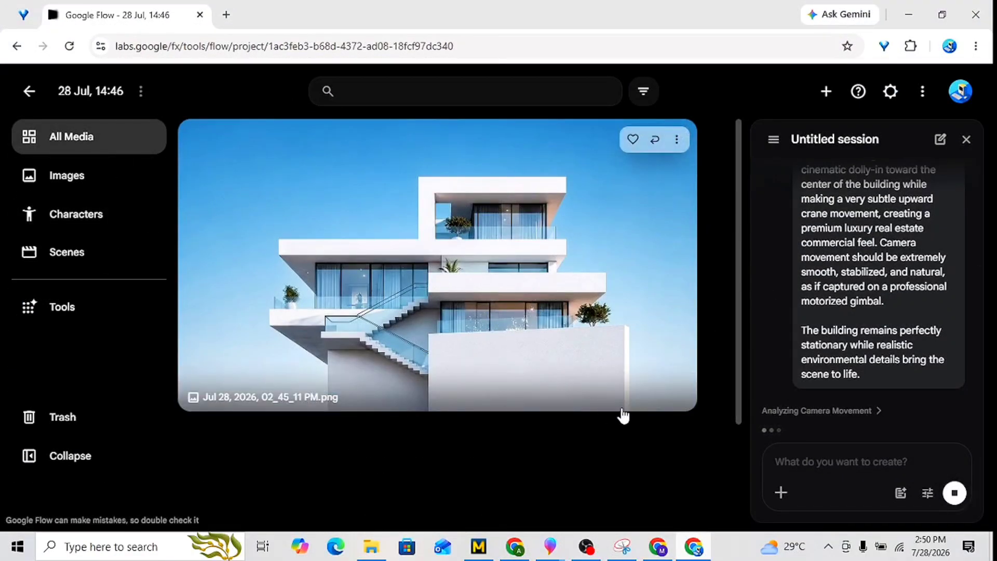
scroll(621, 410, "down", 1)
scroll(498, 398, "up", 1)
scroll(498, 395, "up", 1)
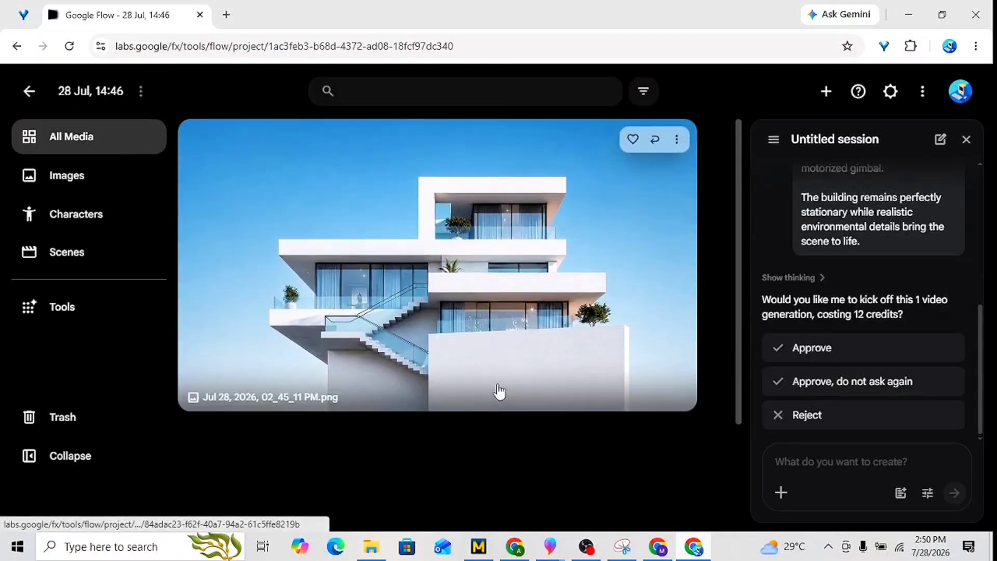
left_click(820, 347)
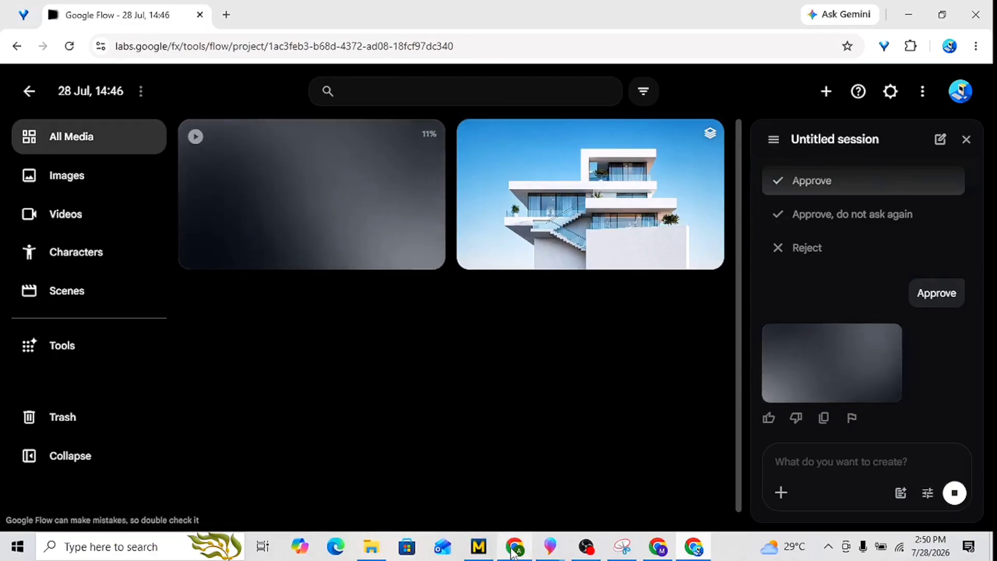
- Switch back to the Google sign-in page for Cloudinary and finish logging in with the Google account
mouse_move(515, 547)
left_click(514, 485)
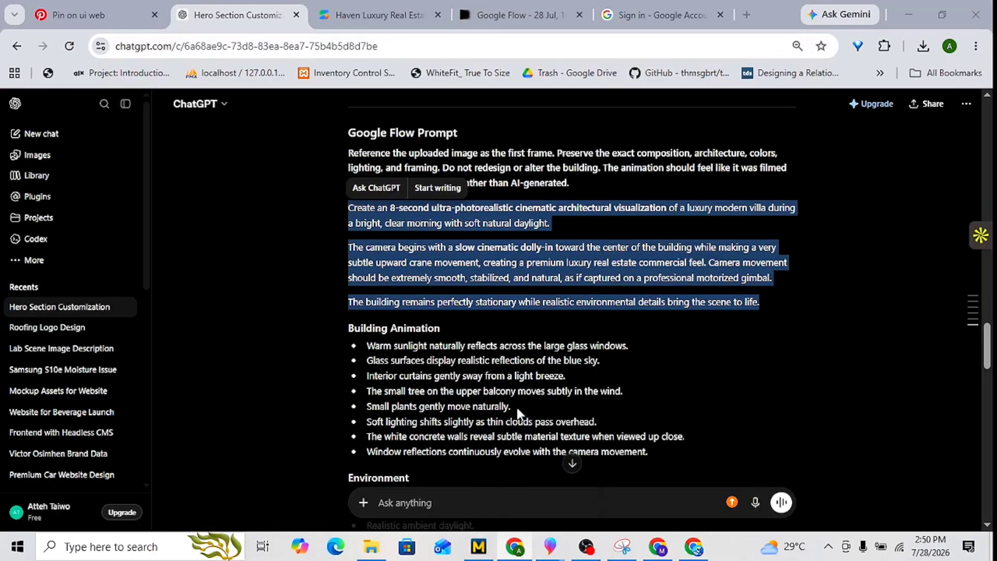
left_click(640, 16)
left_click(727, 389)
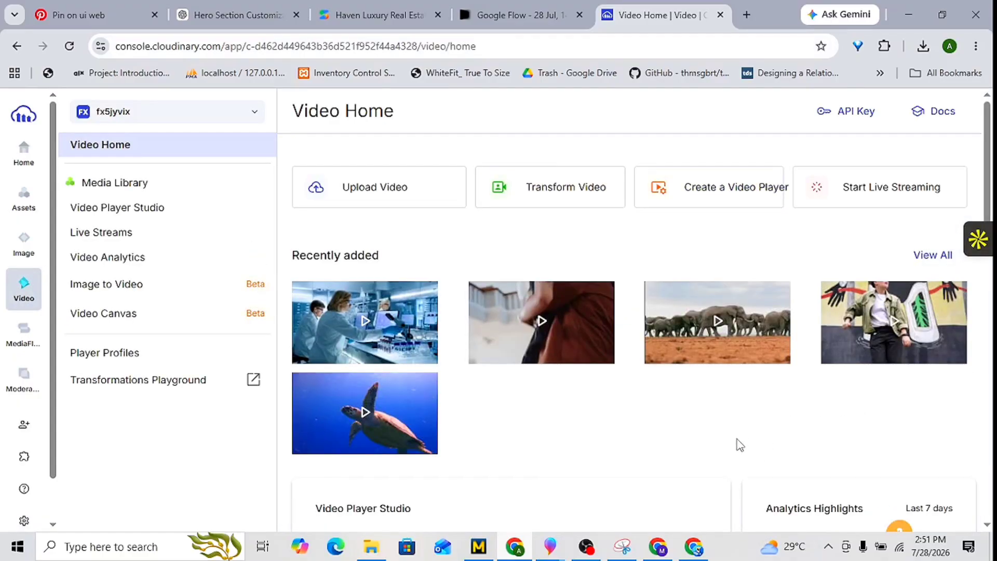
- Return to the Google Flow project and download the "Luxury modern villa visualization" video
mouse_move(694, 546)
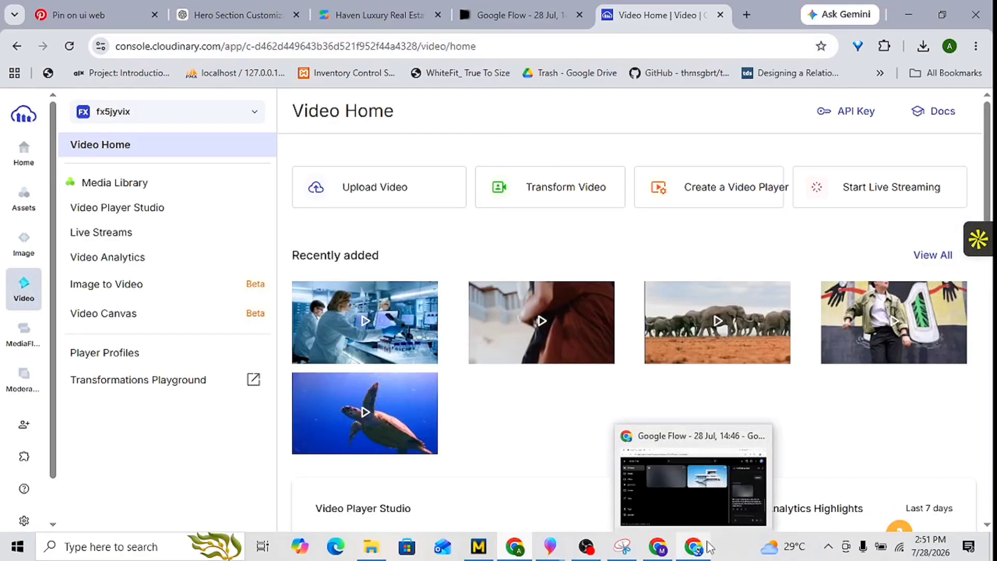
left_click(672, 455)
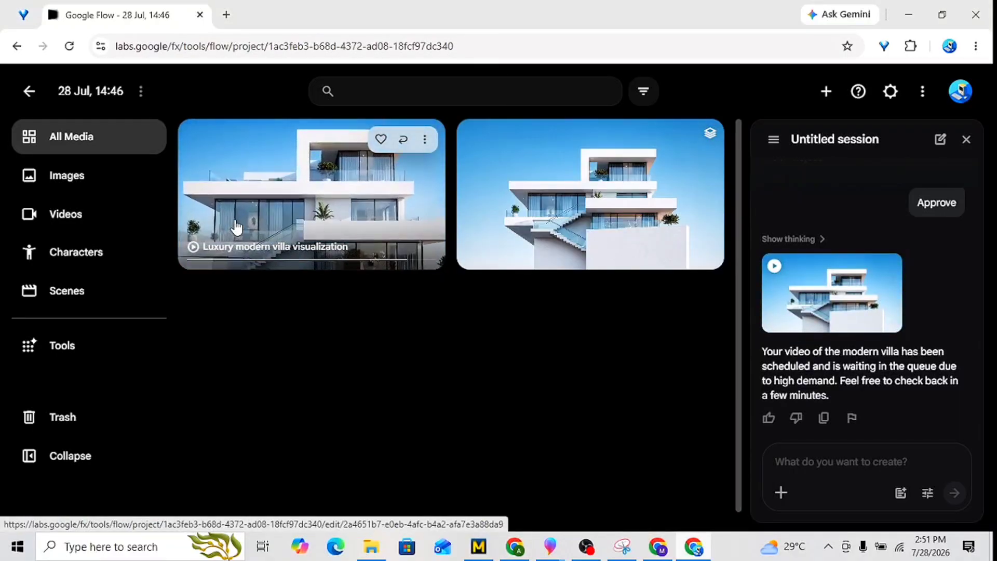
left_click(425, 139)
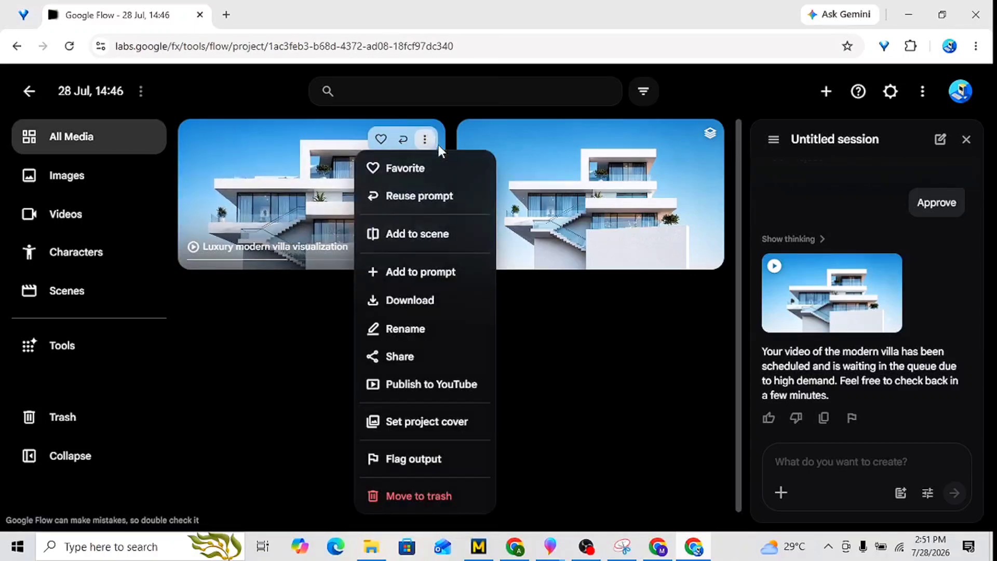
mouse_move(422, 297)
left_click(518, 358)
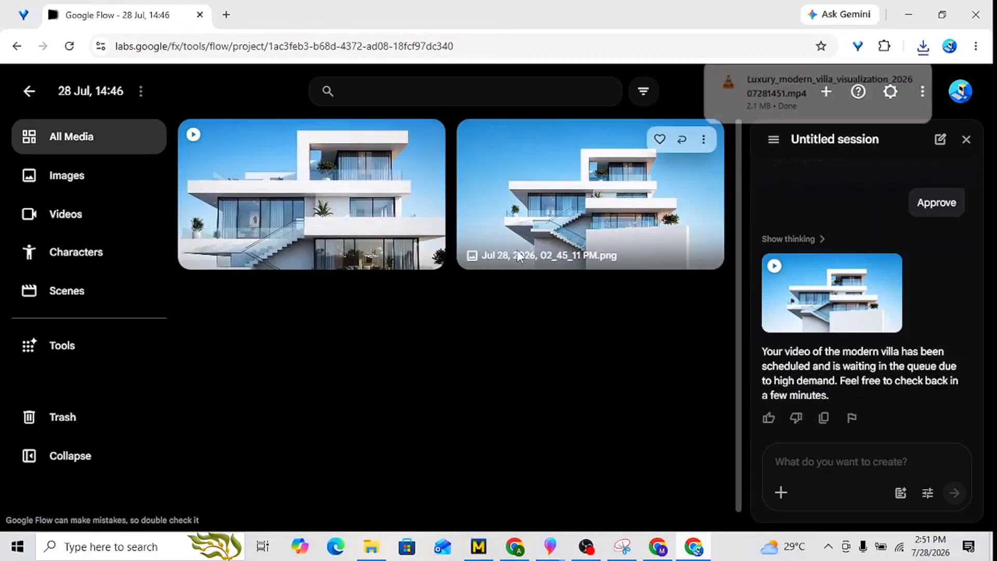
- Switch to Cloudinary's Video Home, start a video upload and browse for a local file
left_click(526, 550)
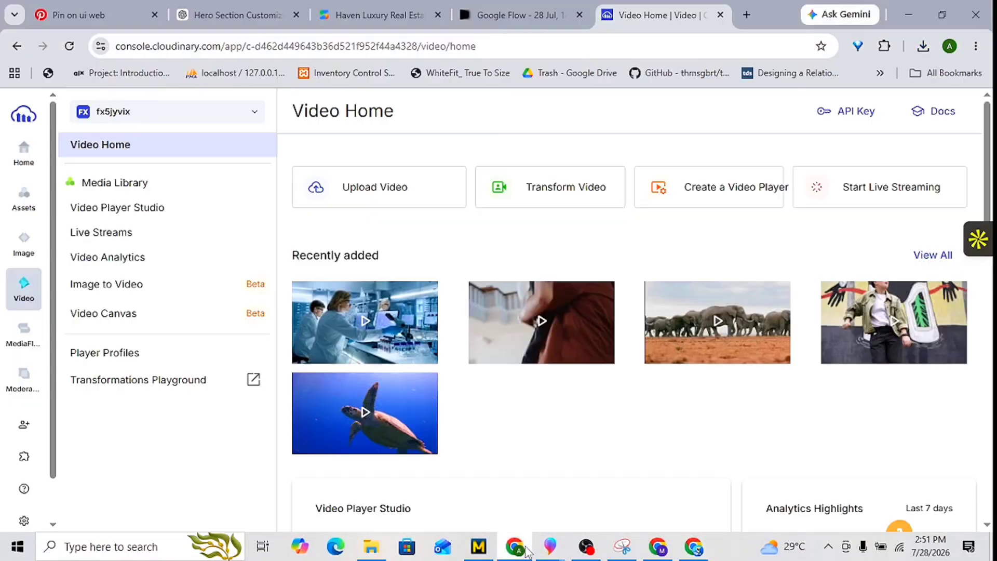
left_click(437, 178)
left_click(494, 383)
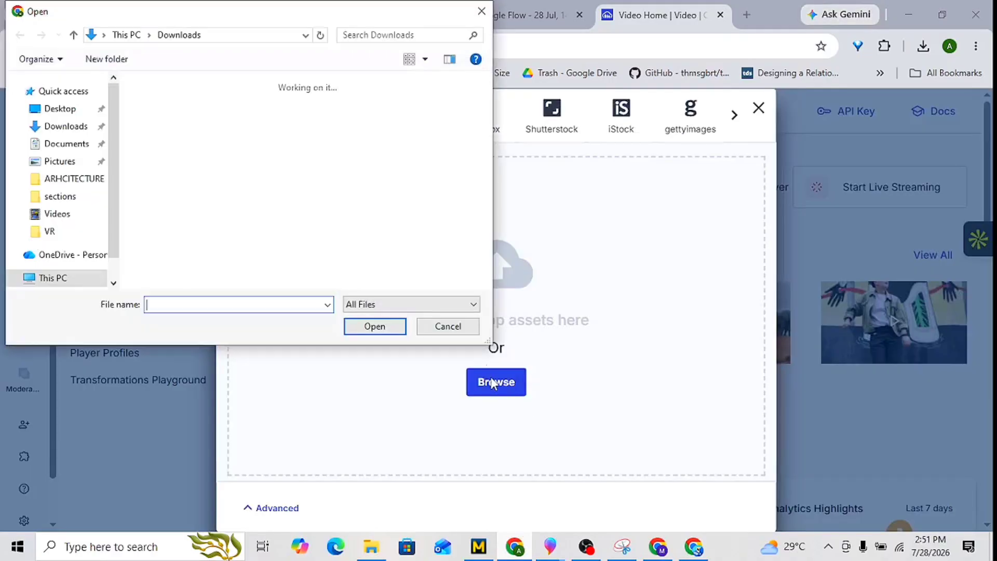
- Look through the Downloads folder for the downloaded villa video file
scroll(223, 158, "down", 1)
scroll(221, 218, "up", 1)
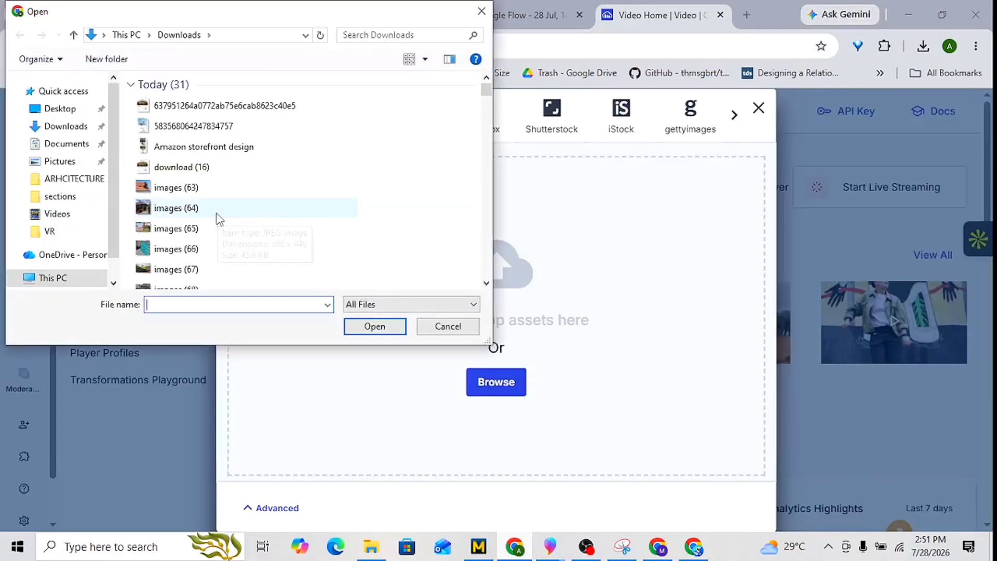
scroll(219, 220, "down", 3)
scroll(214, 211, "down", 7)
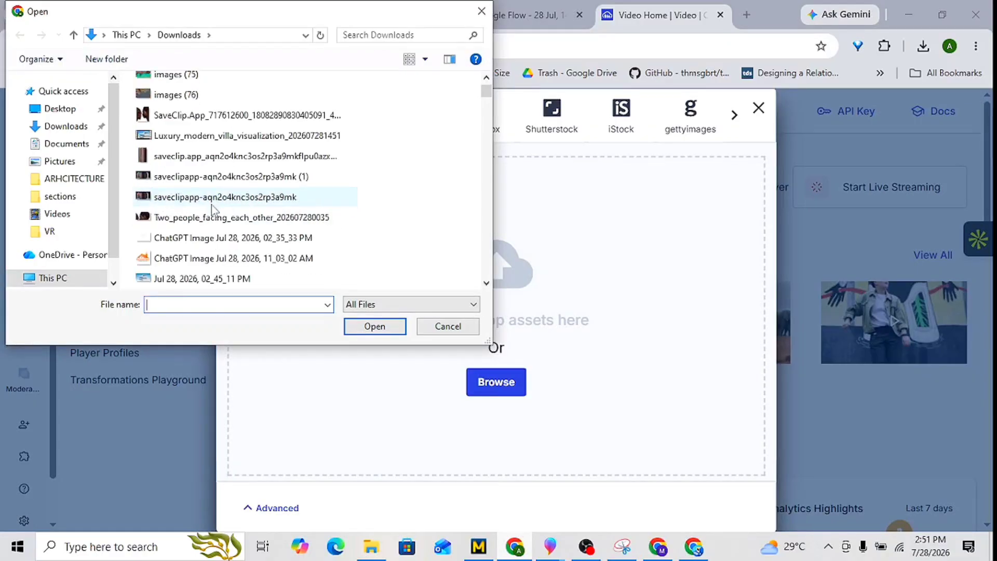
scroll(211, 205, "up", 10)
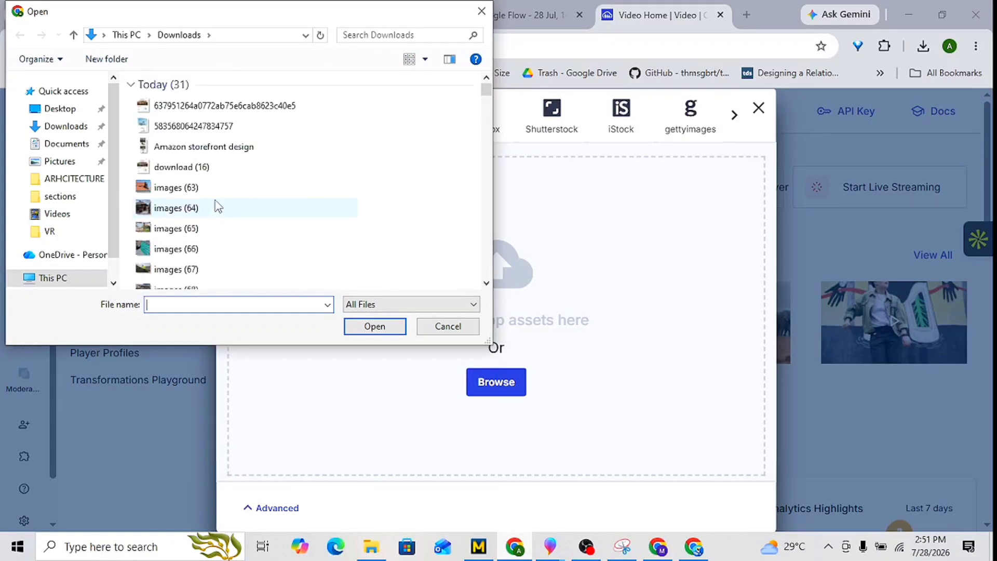
left_click(485, 284)
left_click(486, 284)
left_click(486, 284)
left_click(486, 284)
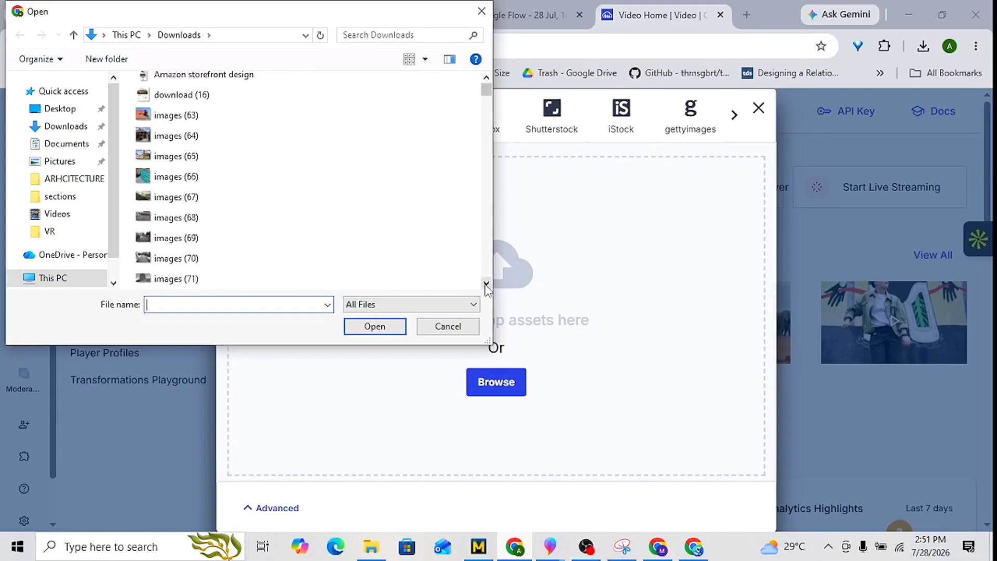
left_click(485, 284)
left_click(486, 284)
left_click(486, 284)
left_click(485, 284)
left_click_drag(486, 283, 486, 283)
left_click(485, 284)
left_click(485, 284)
left_click(486, 284)
left_click(485, 284)
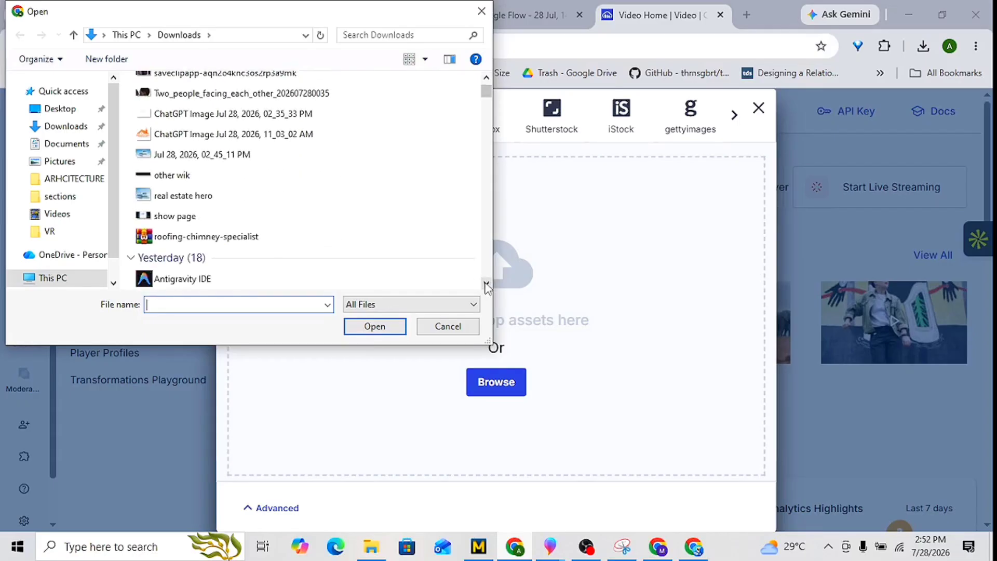
left_click_drag(487, 78, 487, 79)
- Check the recent downloads in the Google Flow window for the villa video and refresh the Downloads folder in File Explorer
left_click(660, 546)
left_click(694, 549)
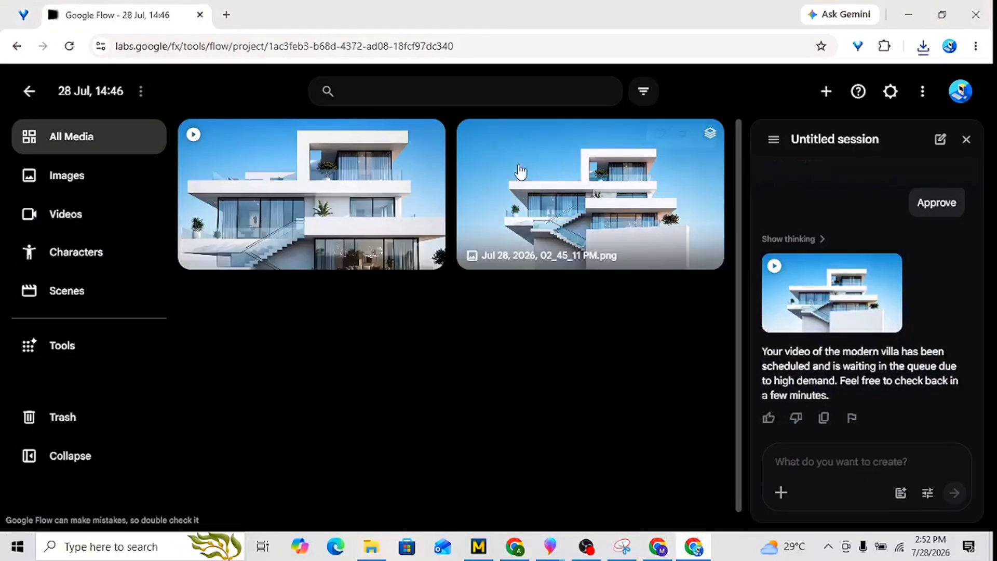
mouse_move(426, 137)
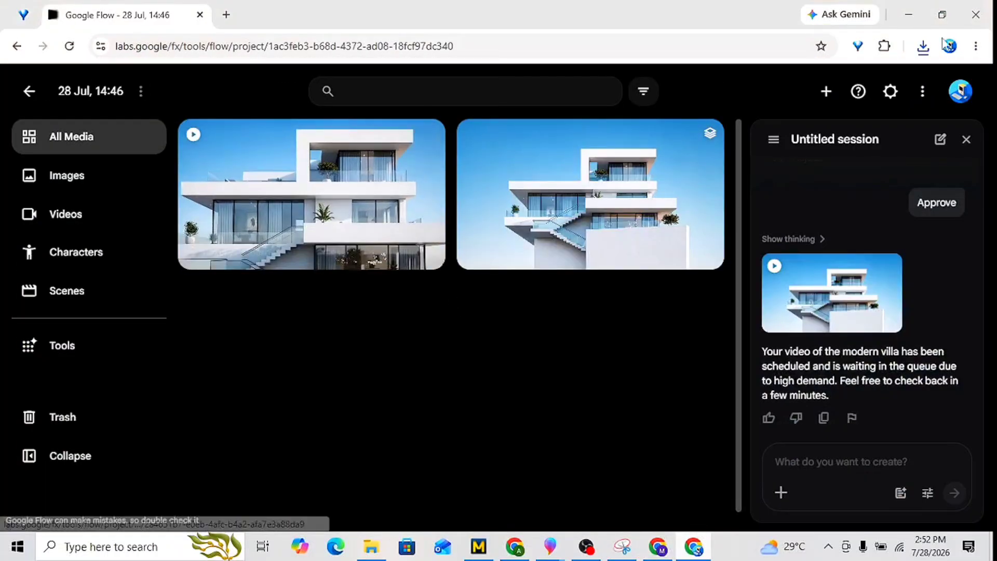
left_click(924, 49)
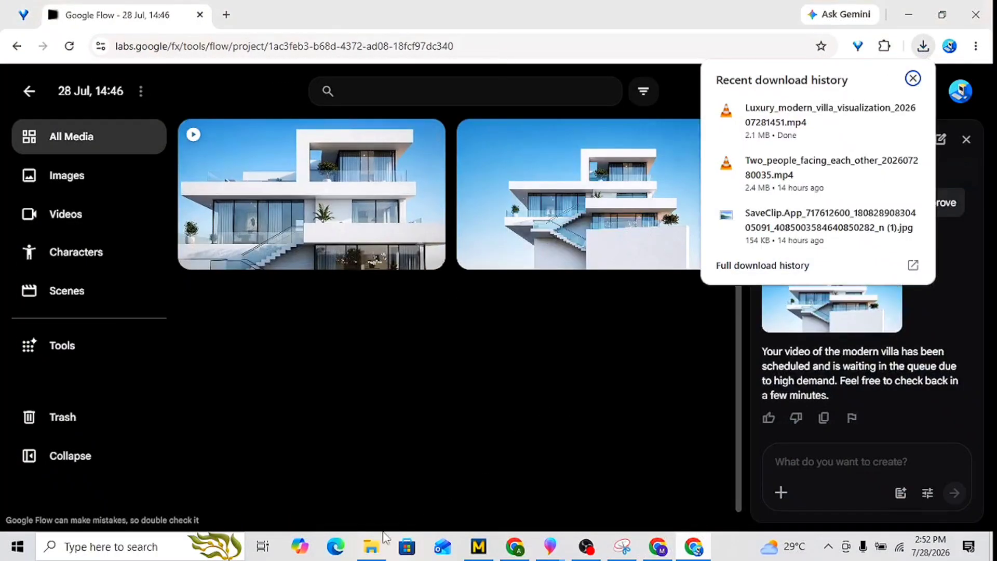
left_click(384, 538)
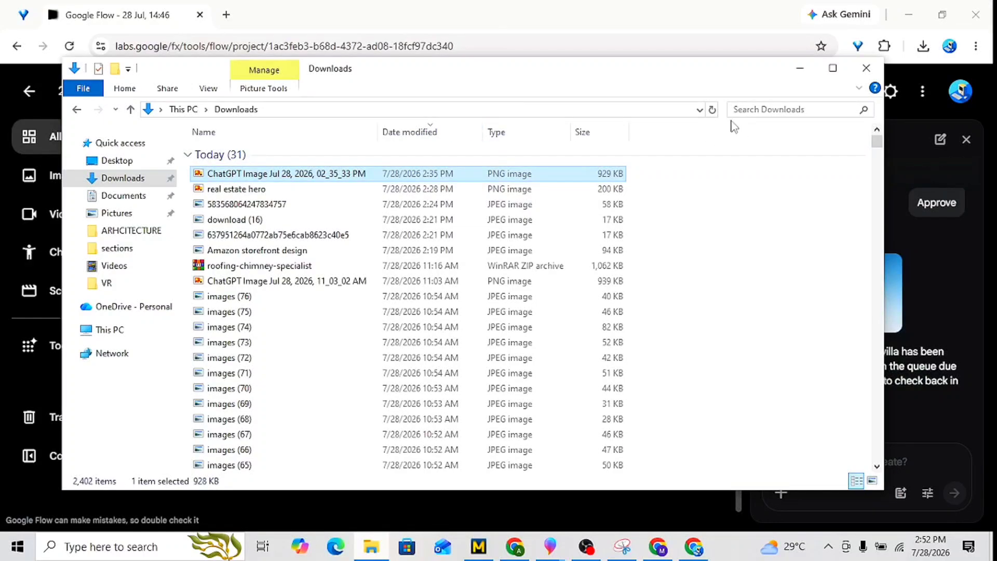
left_click(713, 109)
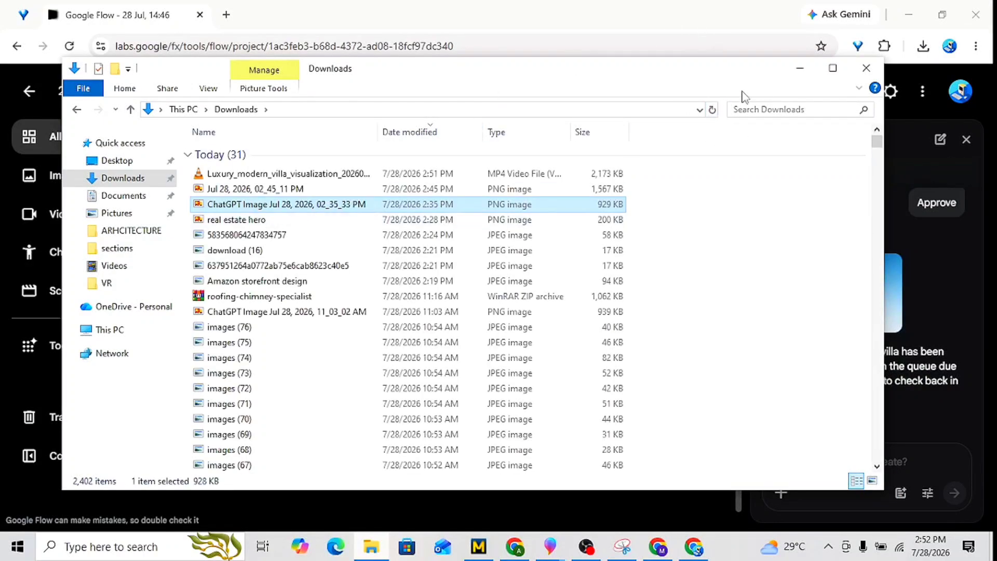
left_click(800, 68)
- Return to Cloudinary's upload dialog, search Downloads for "l" and upload the Luxury_modern_villa_visualization MP4
left_click(517, 547)
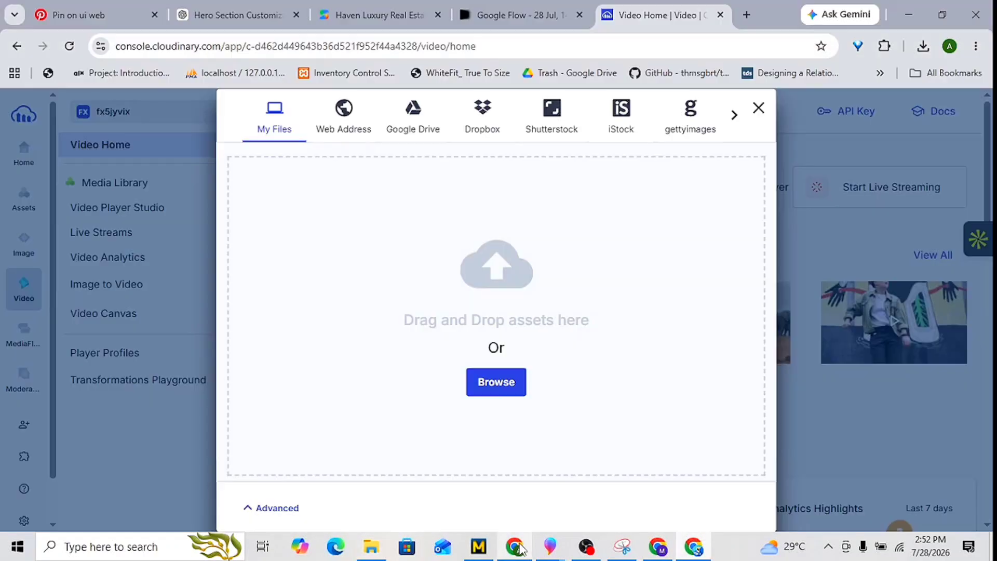
left_click(513, 386)
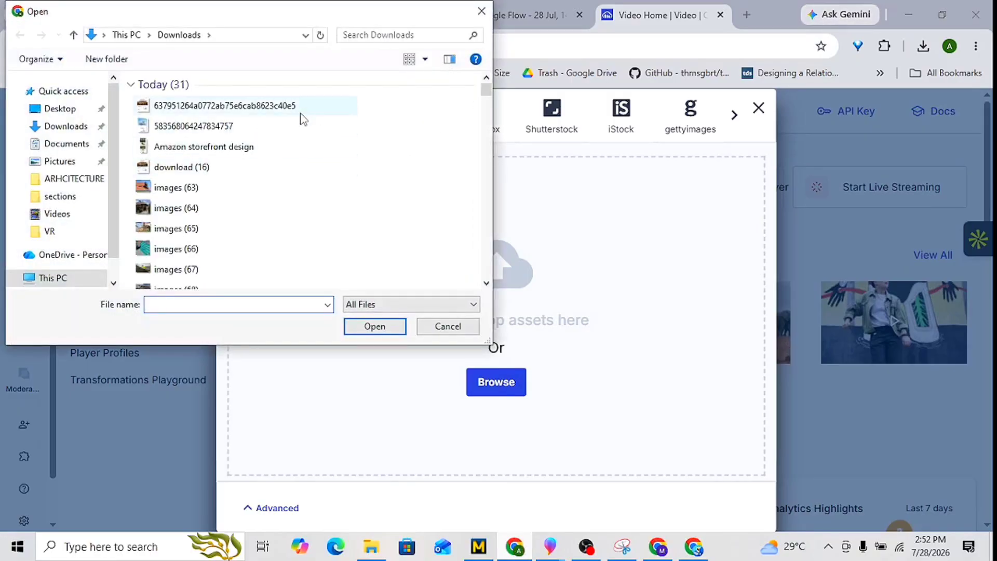
scroll(301, 191, "down", 2)
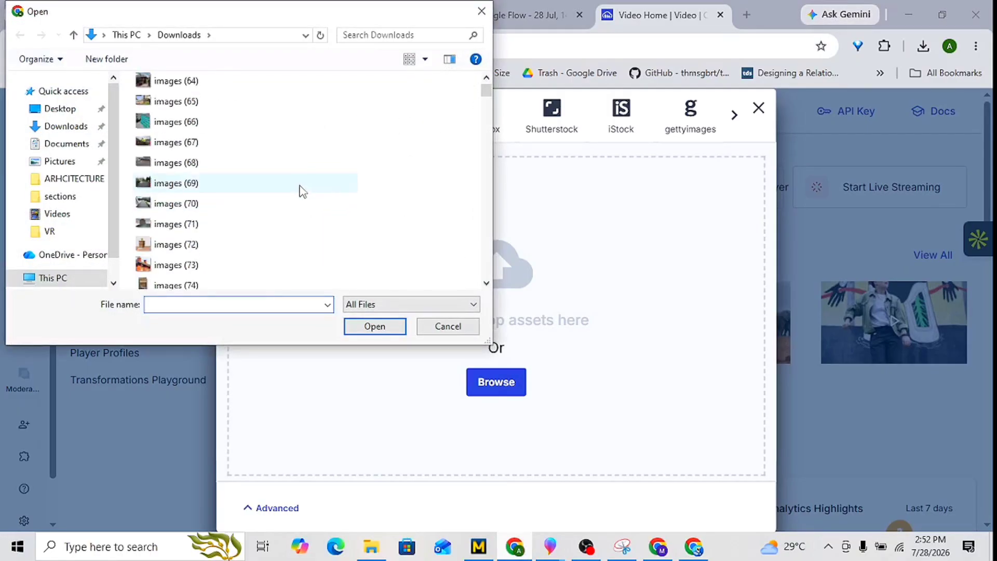
scroll(301, 192, "down", 5)
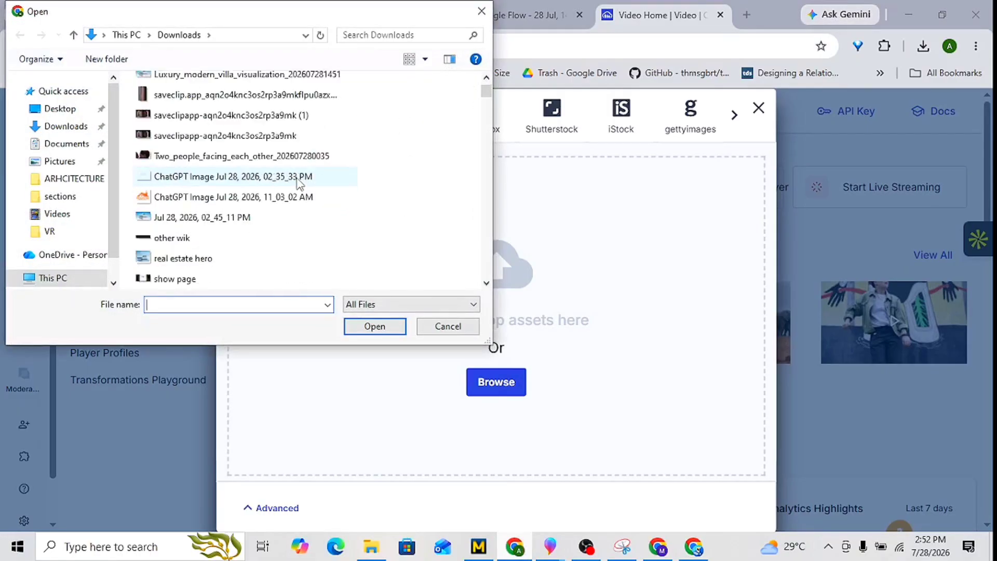
scroll(302, 191, "up", 7)
left_click(366, 35)
type("l")
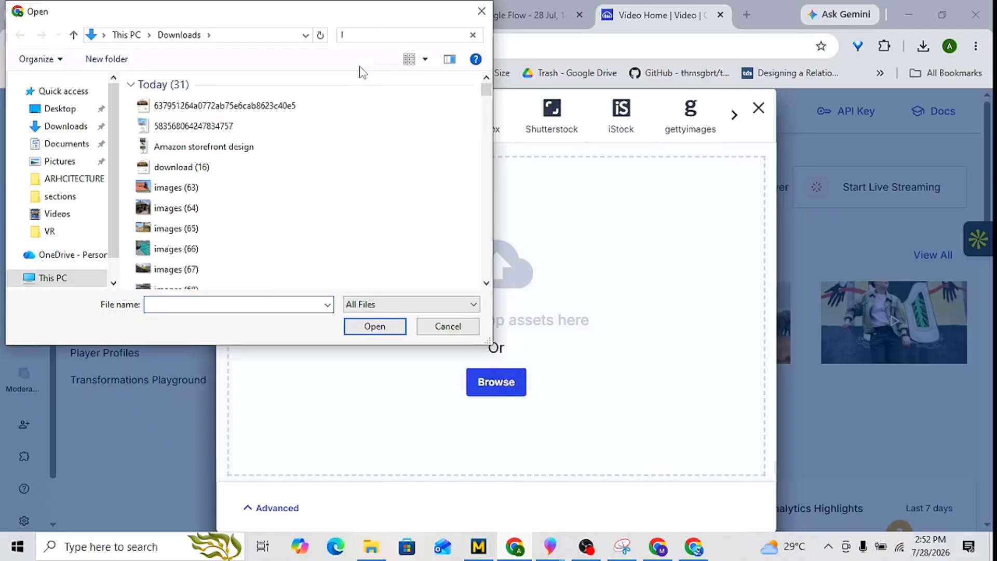
left_click(271, 122)
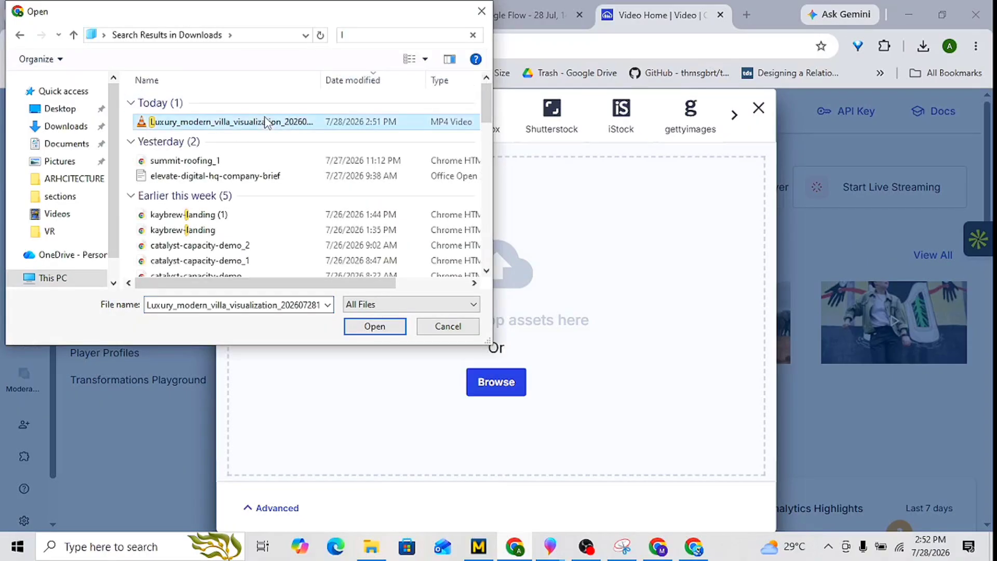
left_click(377, 332)
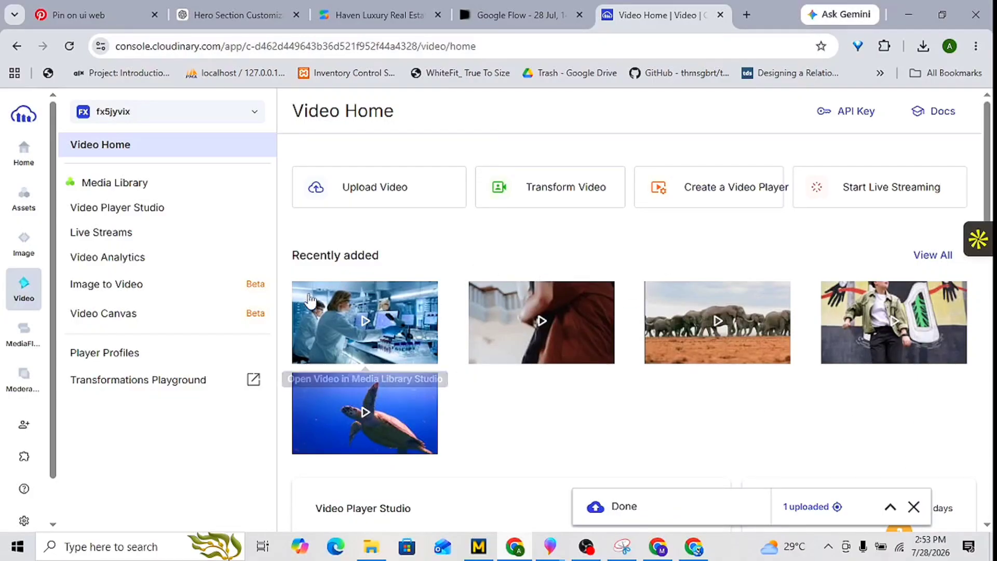
- Review the completed villa video upload in the Upload Queue, close the queue and reload Video Home
scroll(463, 307, "down", 9)
scroll(474, 327, "up", 9)
left_click(618, 508)
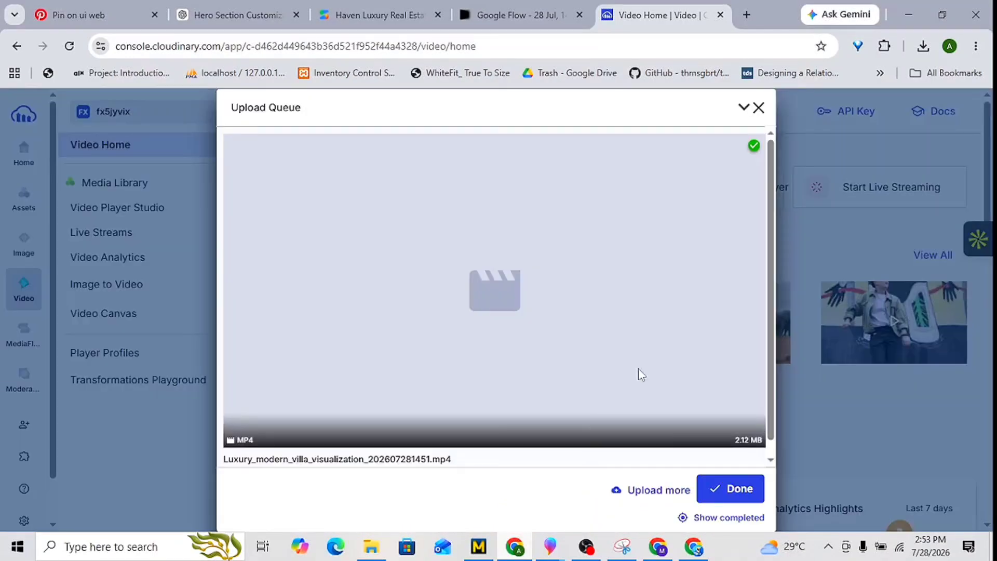
scroll(649, 366, "down", 1)
left_click(759, 108)
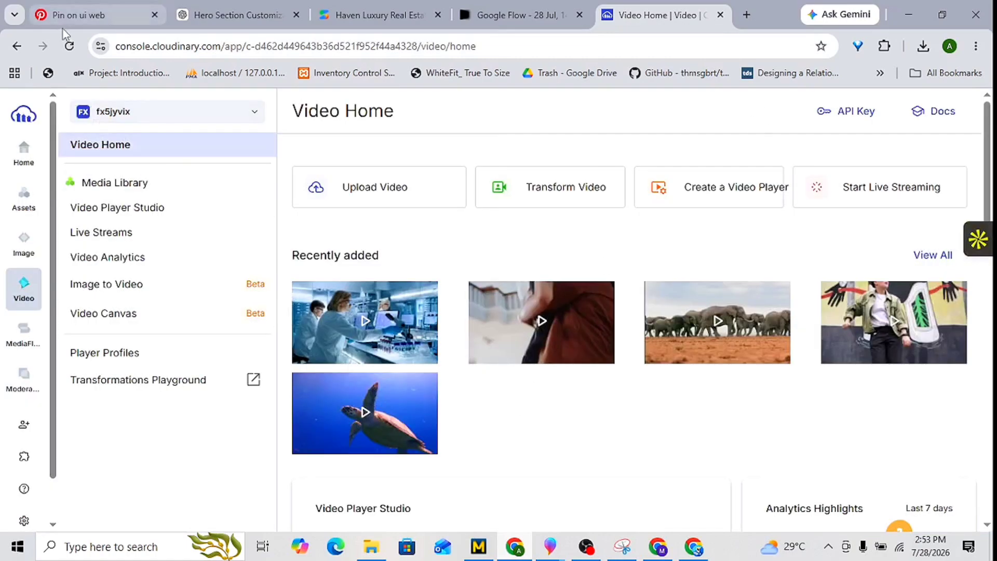
left_click(69, 46)
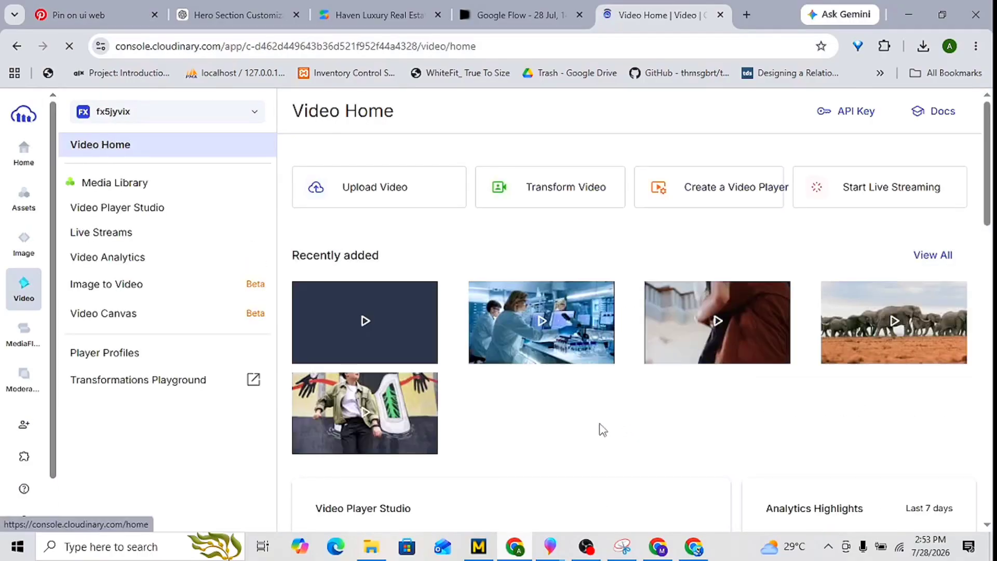
left_click(422, 322)
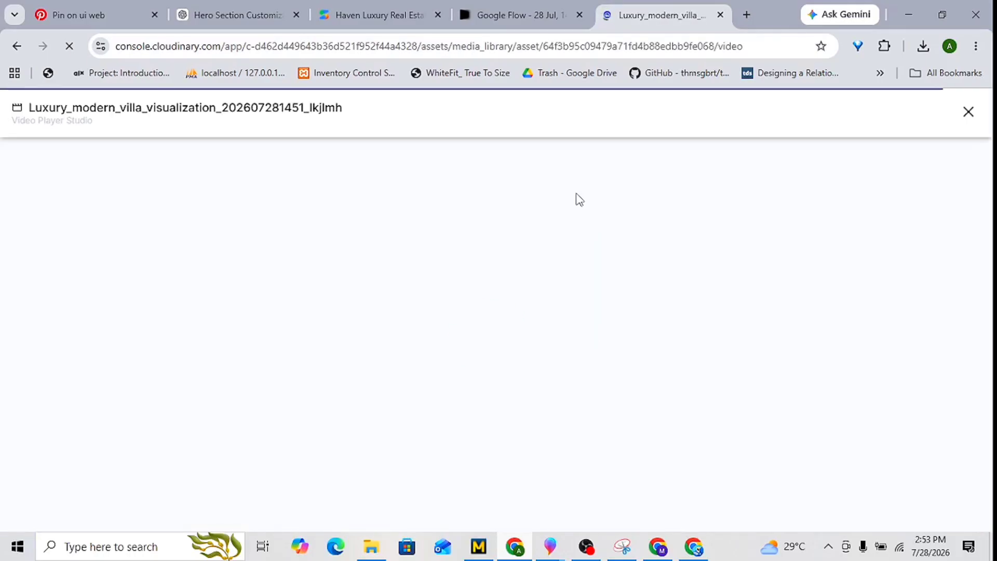
left_click(916, 116)
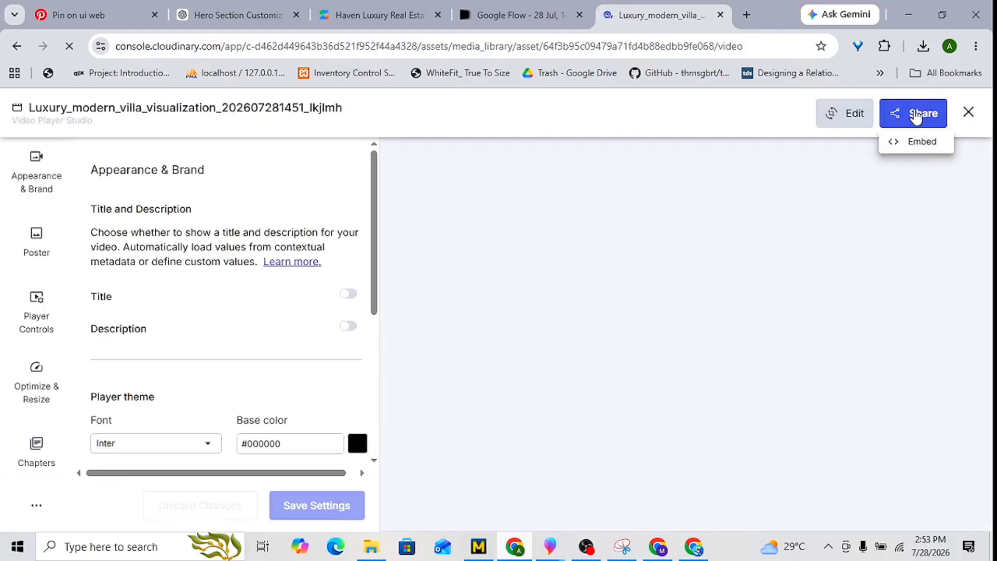
left_click(909, 141)
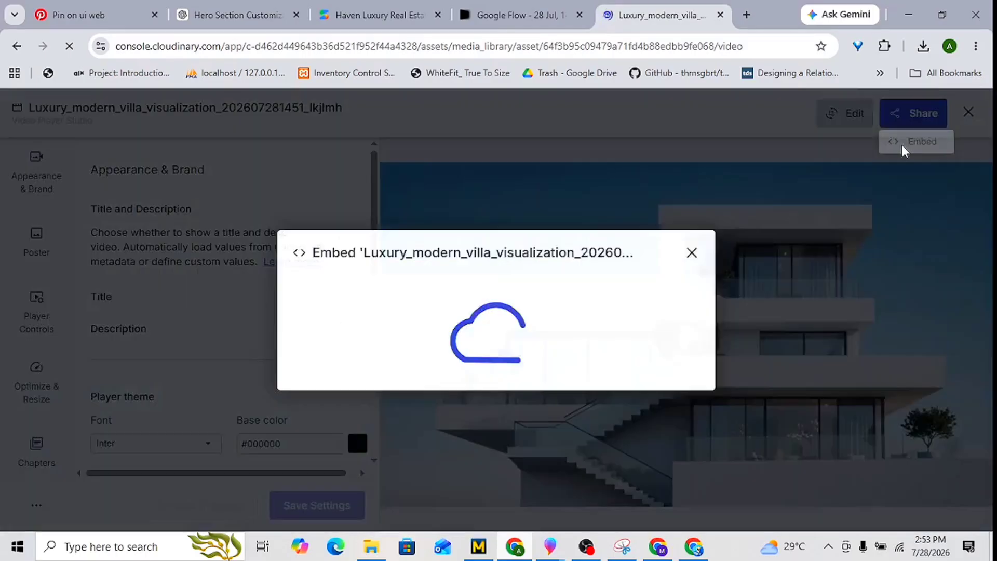
left_click(693, 187)
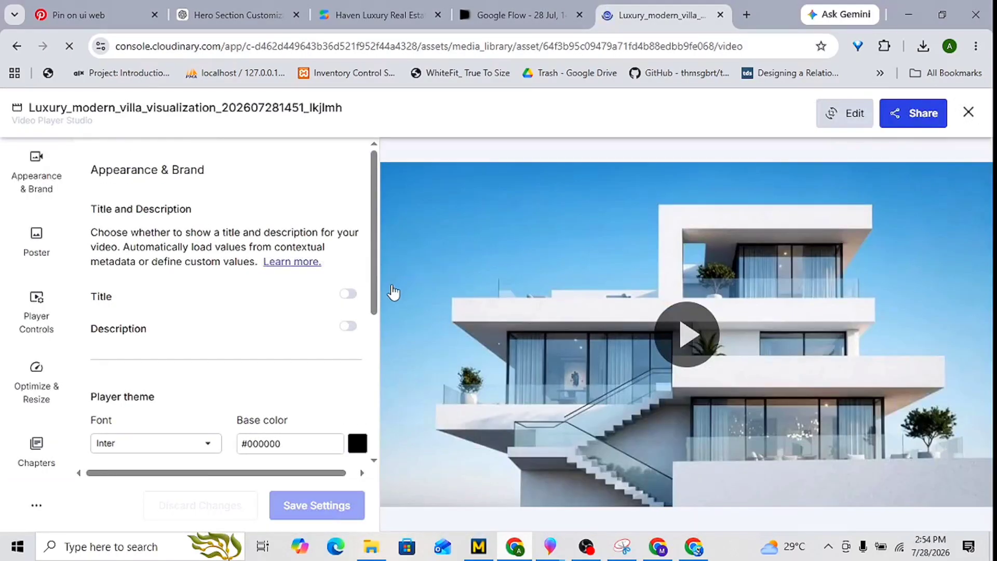
scroll(394, 294, "down", 4)
scroll(394, 294, "up", 2)
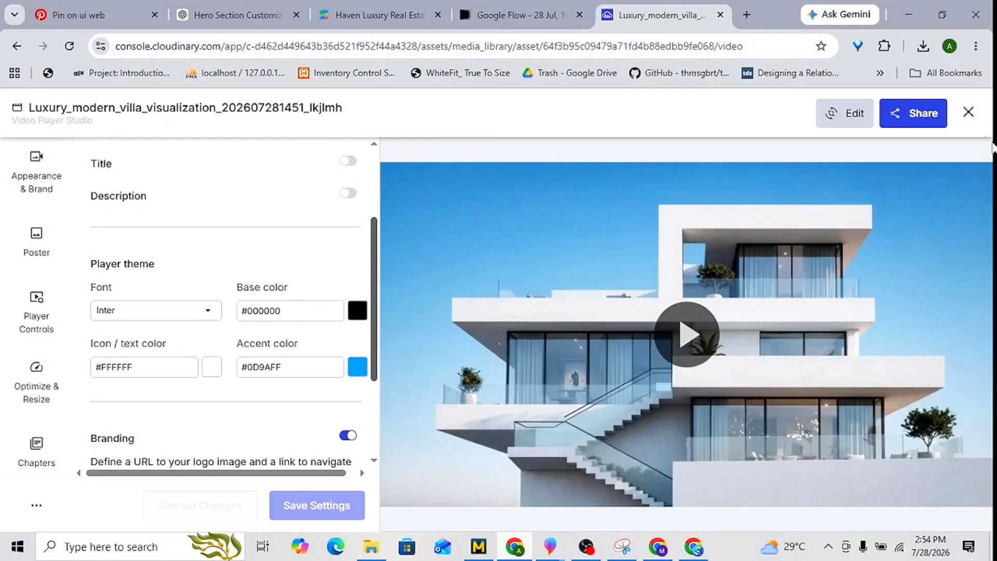
left_click(968, 112)
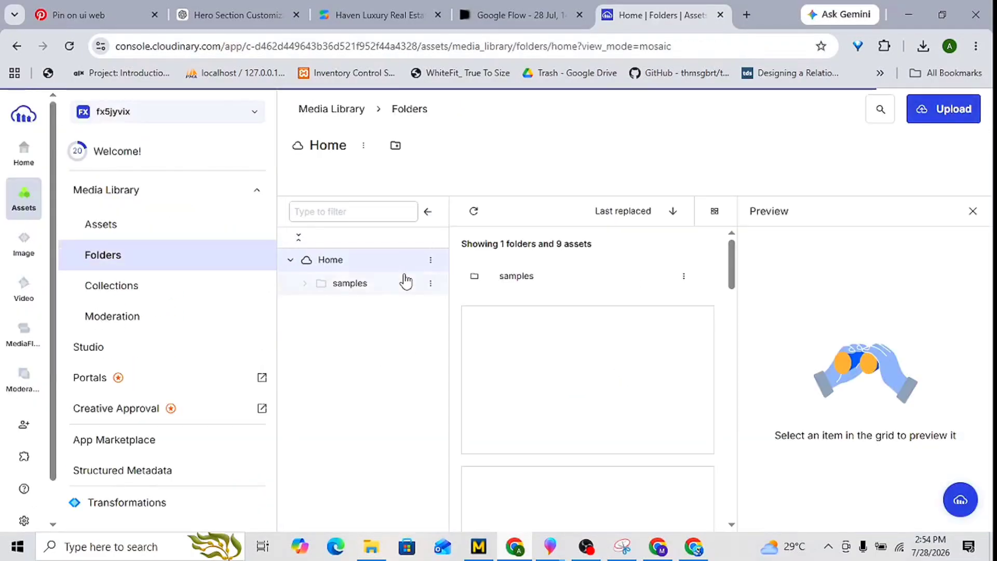
left_click(18, 304)
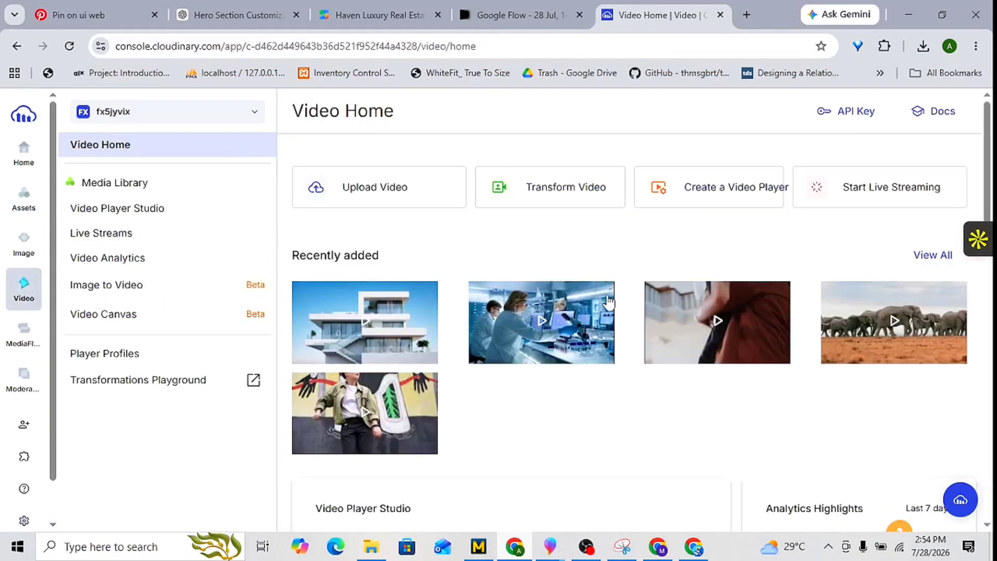
- Open the uploaded villa video in Video Player Studio and bring up the player link in its embed sharing options
right_click(411, 293)
left_click(384, 340)
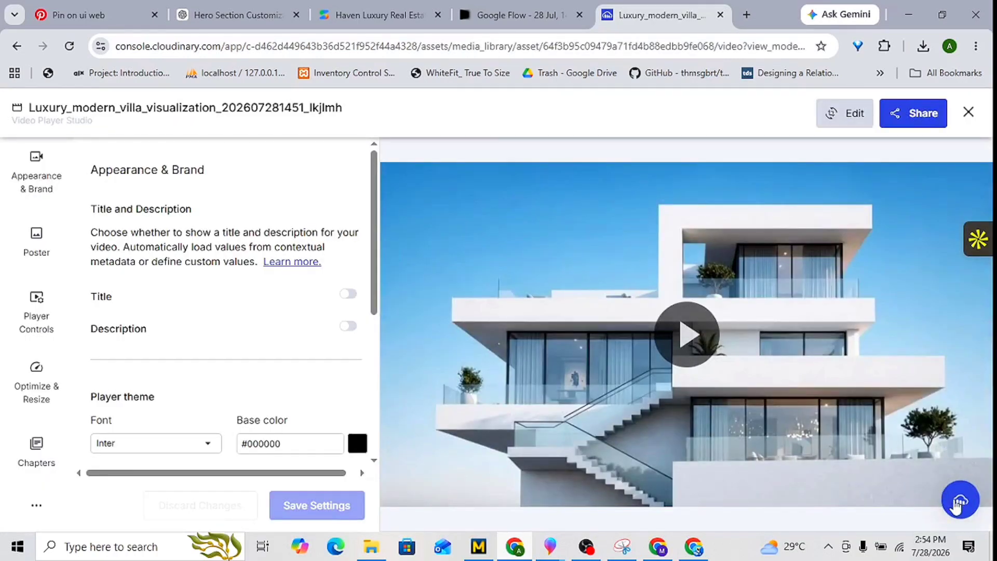
left_click(959, 501)
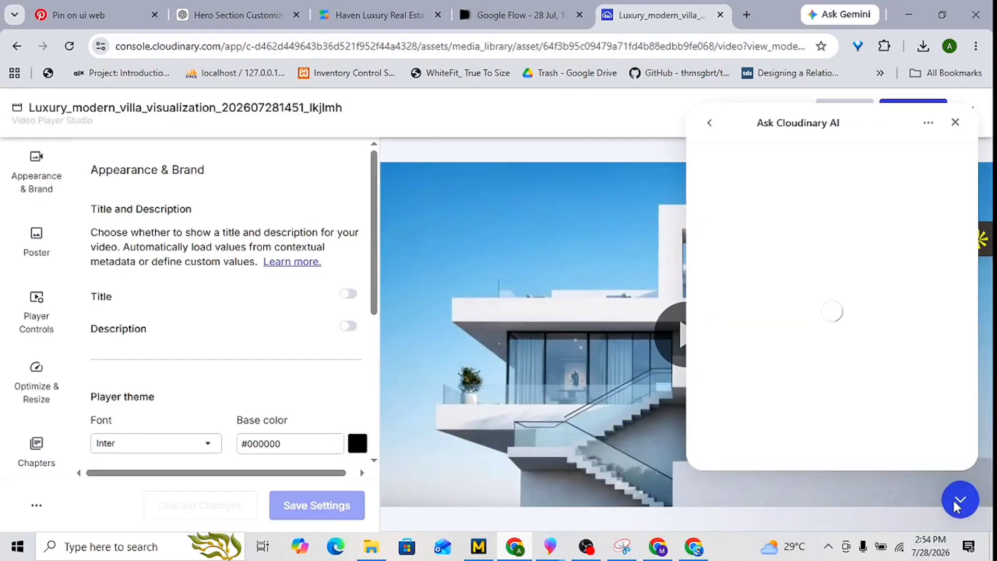
left_click(955, 122)
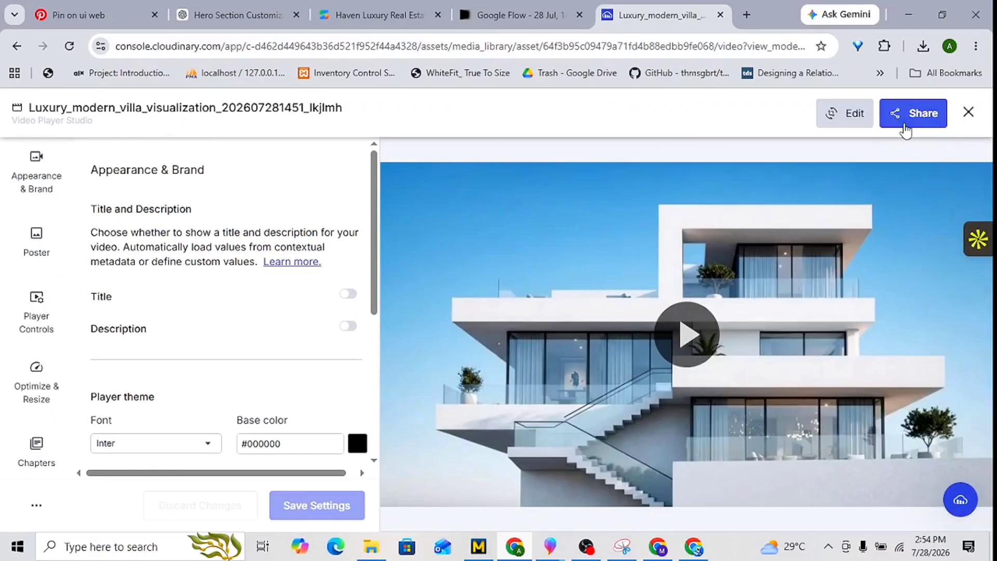
left_click(910, 144)
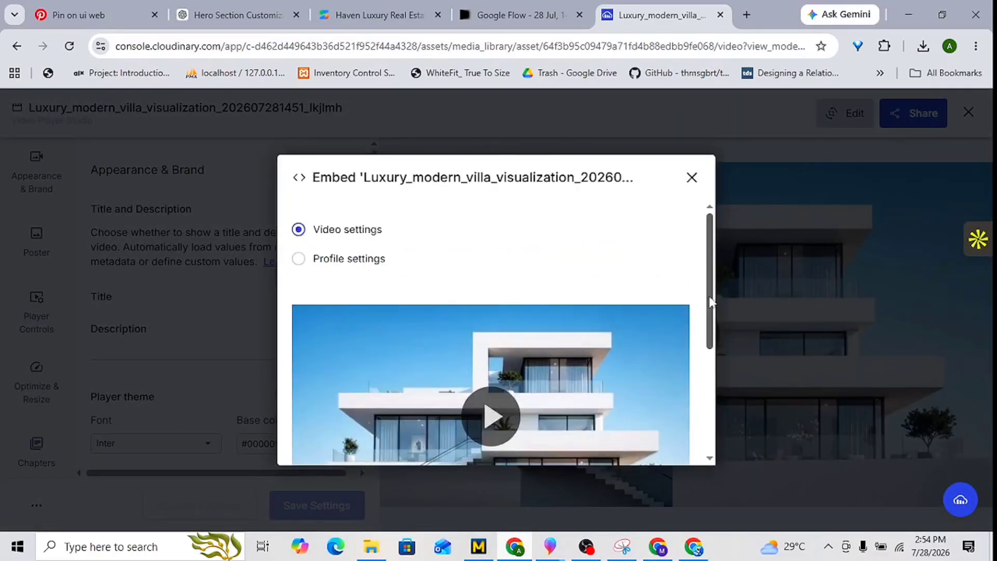
left_click_drag(710, 302, 710, 413)
left_click_drag(390, 414, 358, 415)
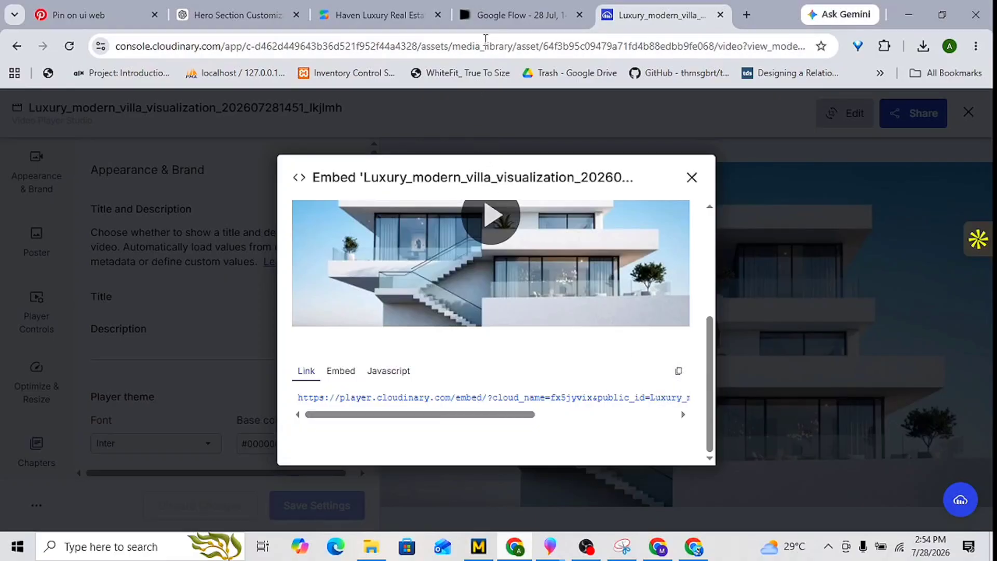
- Switch to the Haven Luxury Real Estate Hero app in Google AI Studio and review its desktop preview
left_click(326, 21)
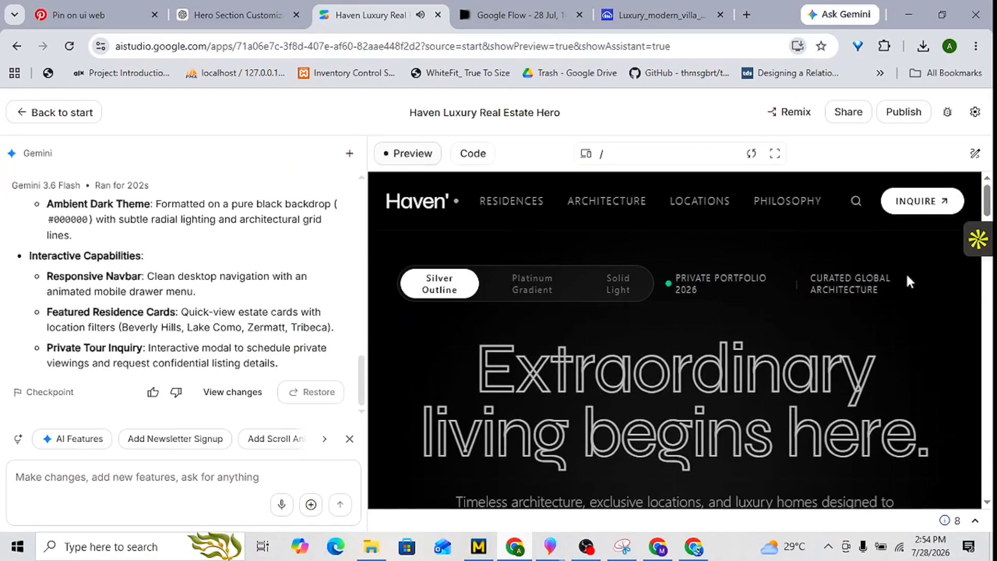
scroll(874, 301, "down", 10)
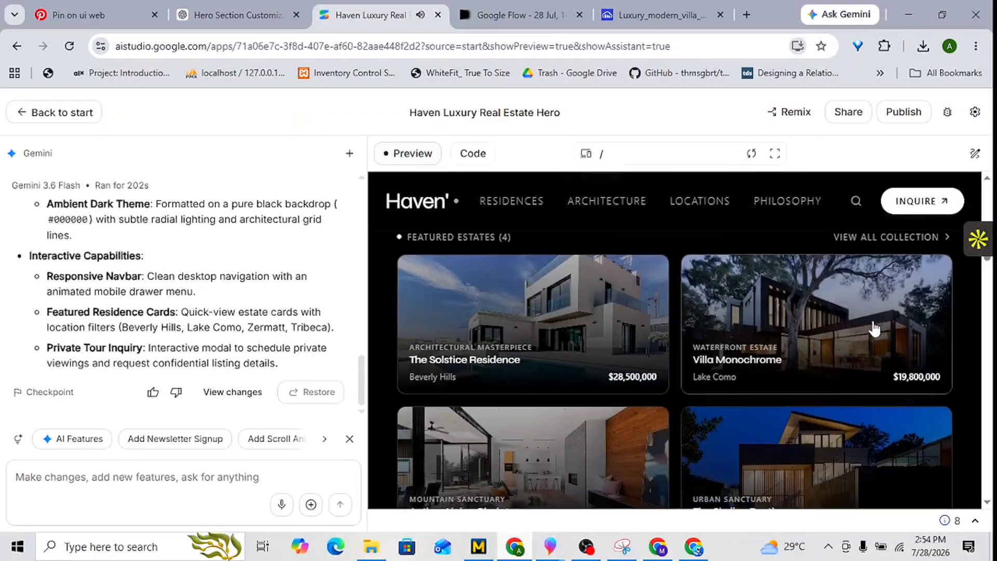
scroll(876, 328, "down", 6)
scroll(880, 330, "up", 7)
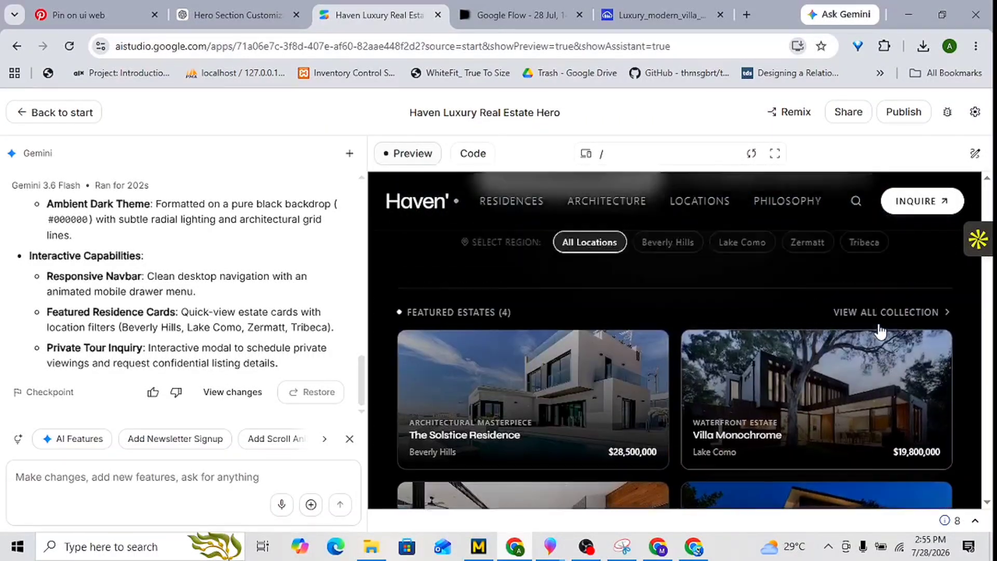
scroll(879, 331, "up", 8)
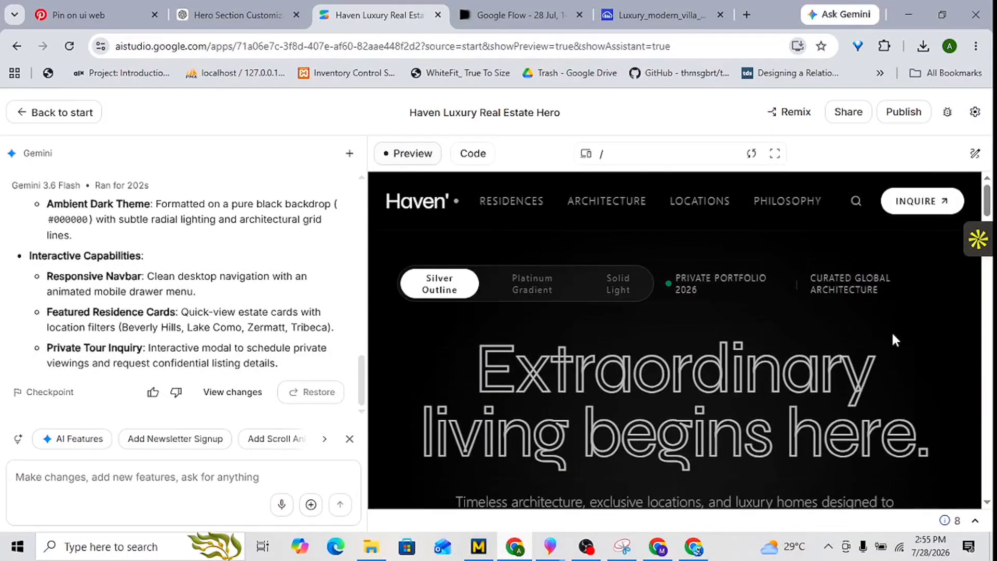
- Check the Haven page in the mobile preview, opening and closing its navigation menu, and restore the desktop preview
left_click(585, 155)
left_click(614, 202)
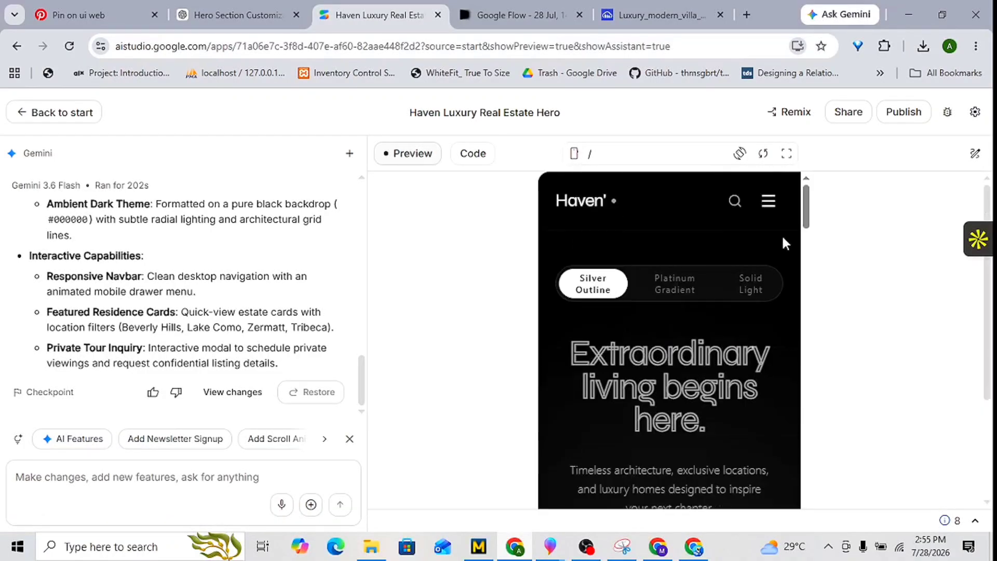
left_click_drag(804, 213, 784, 227)
left_click(769, 202)
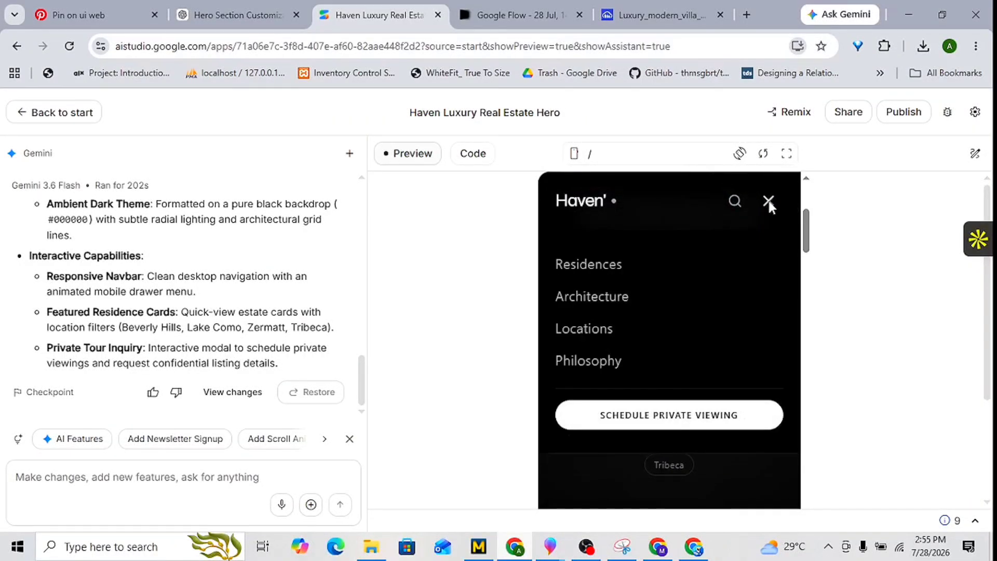
left_click(769, 202)
left_click(769, 203)
left_click(769, 202)
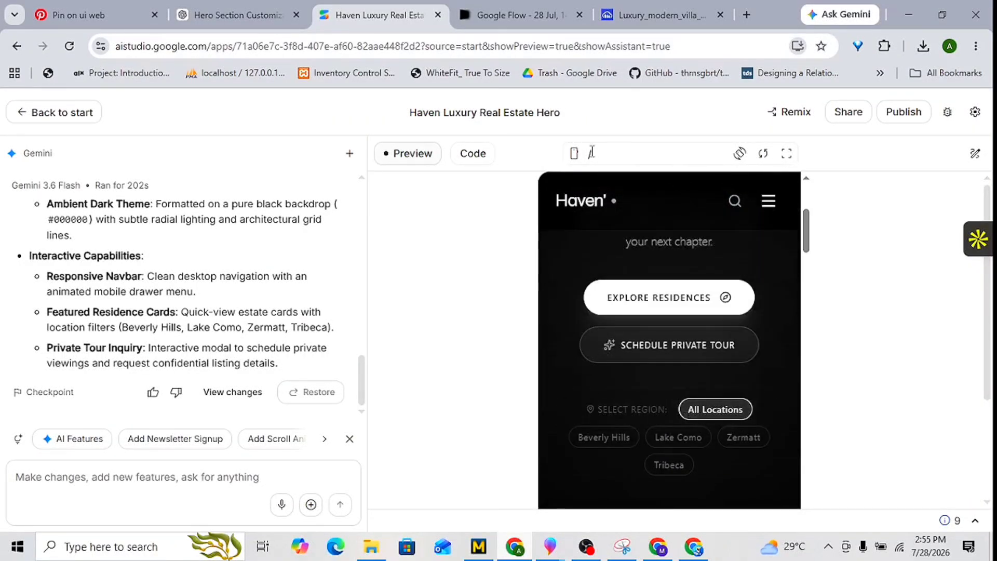
left_click(574, 153)
left_click(609, 182)
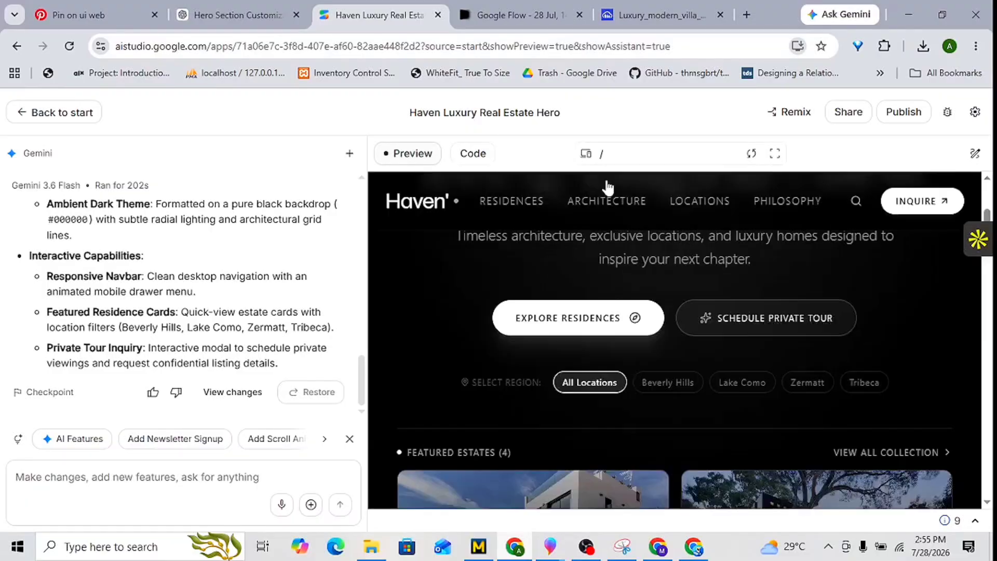
- Ask Gemini to use the Cloudinary villa video as the hero section background with a cool scroll effect for a luxury website feel, including its player link
scroll(545, 352, "down", 10)
scroll(653, 432, "down", 10)
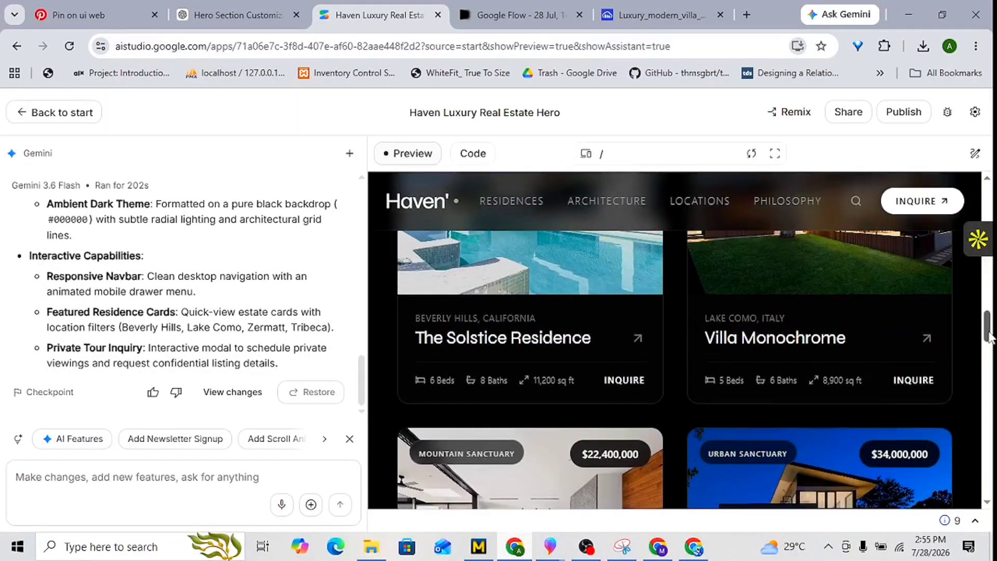
left_click_drag(989, 337, 987, 533)
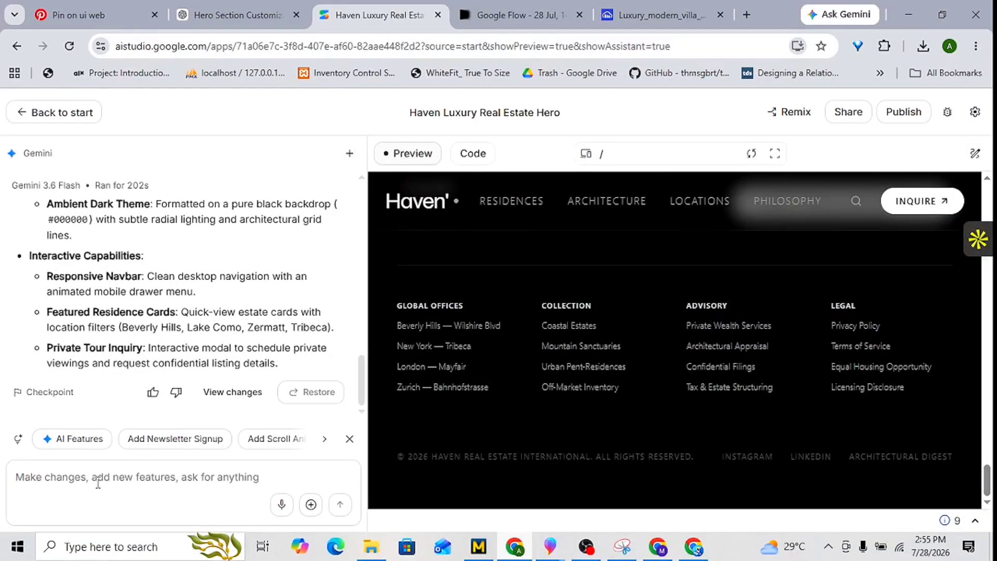
type("I")
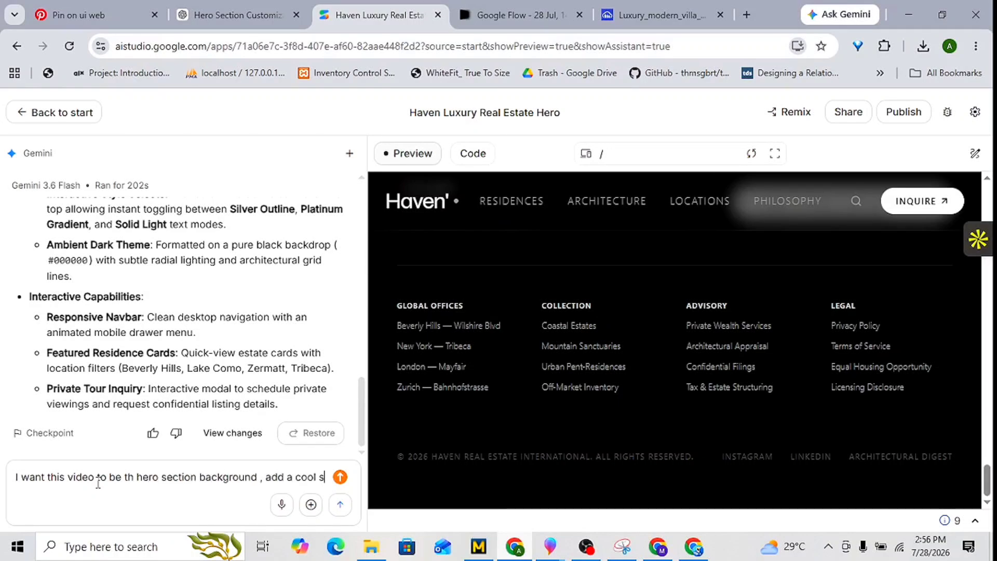
type("effect to make it feel like a lu")
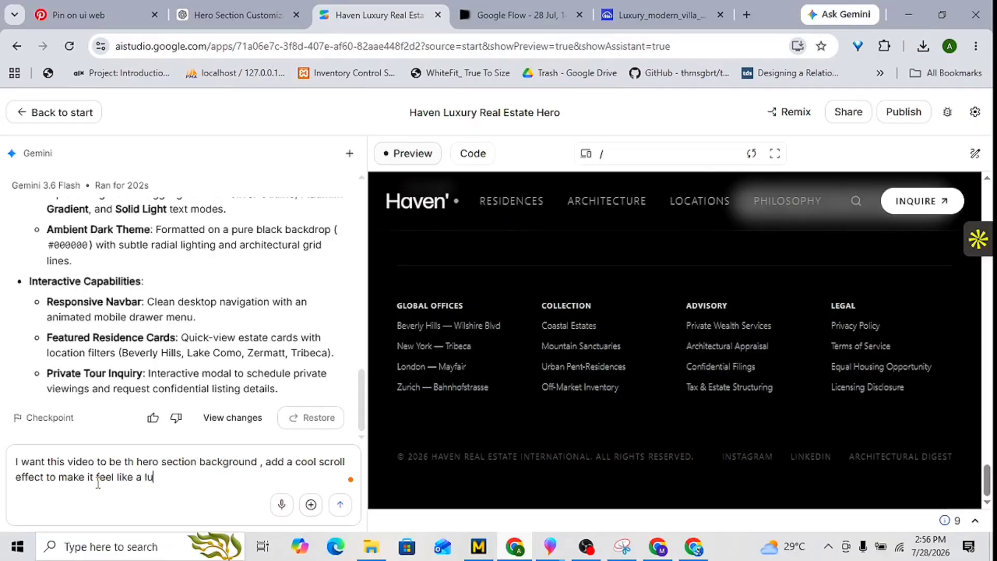
type("ebsite")
key("ctrl+v")
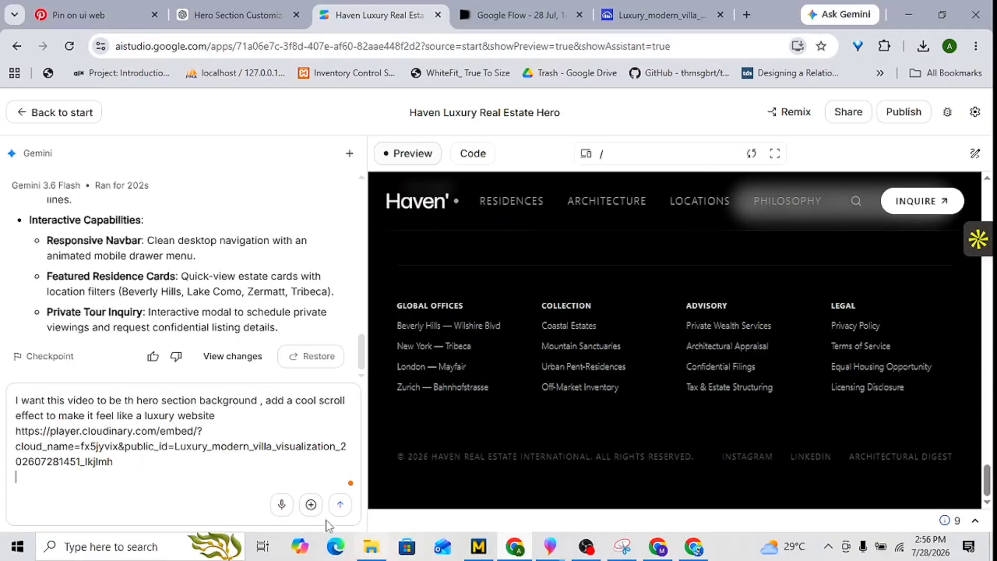
left_click(340, 505)
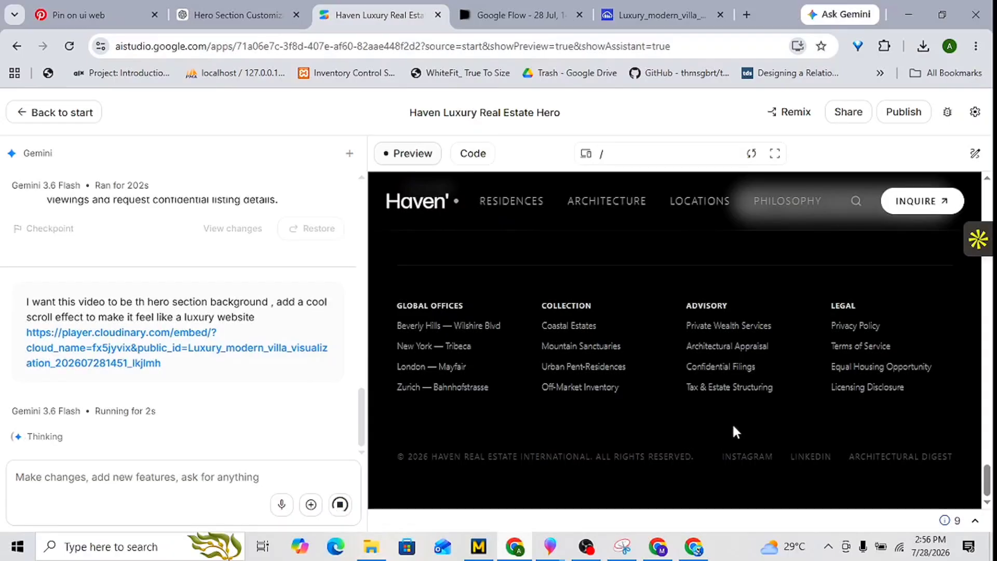
- Look through the Haven page preview from the hero to the Curated Private Residences section while Gemini applies the video change
scroll(732, 423, "up", 10)
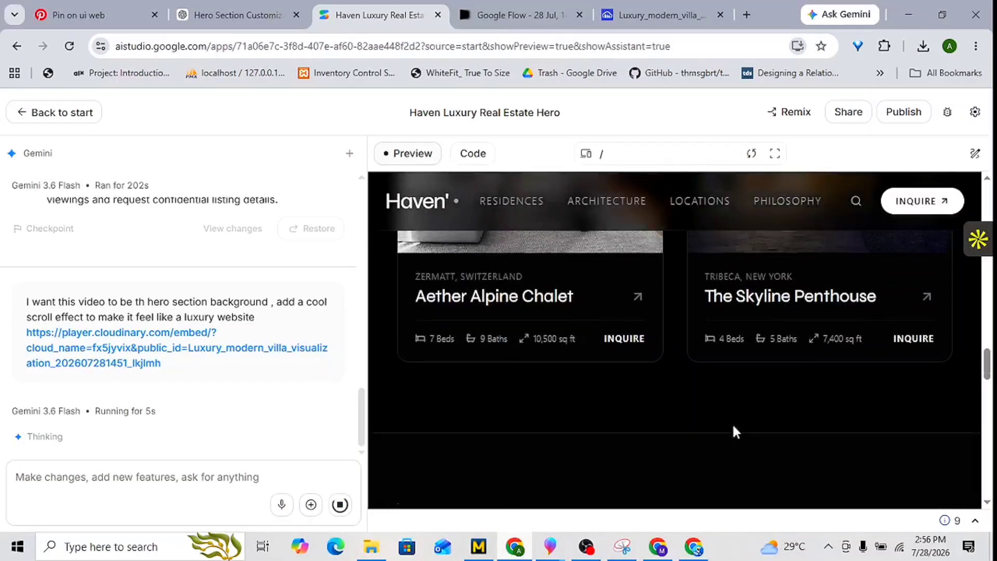
scroll(733, 427, "up", 10)
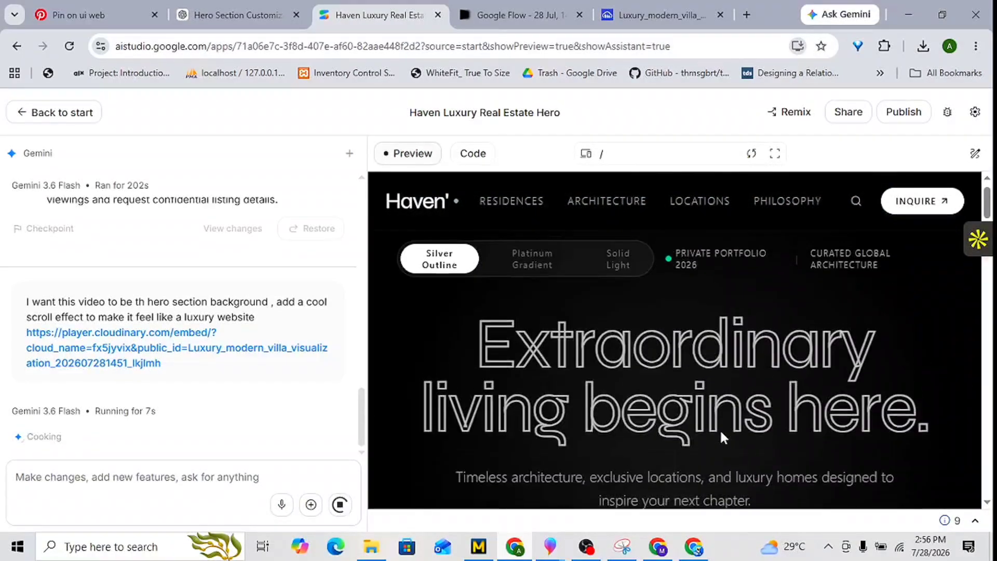
scroll(720, 429, "up", 1)
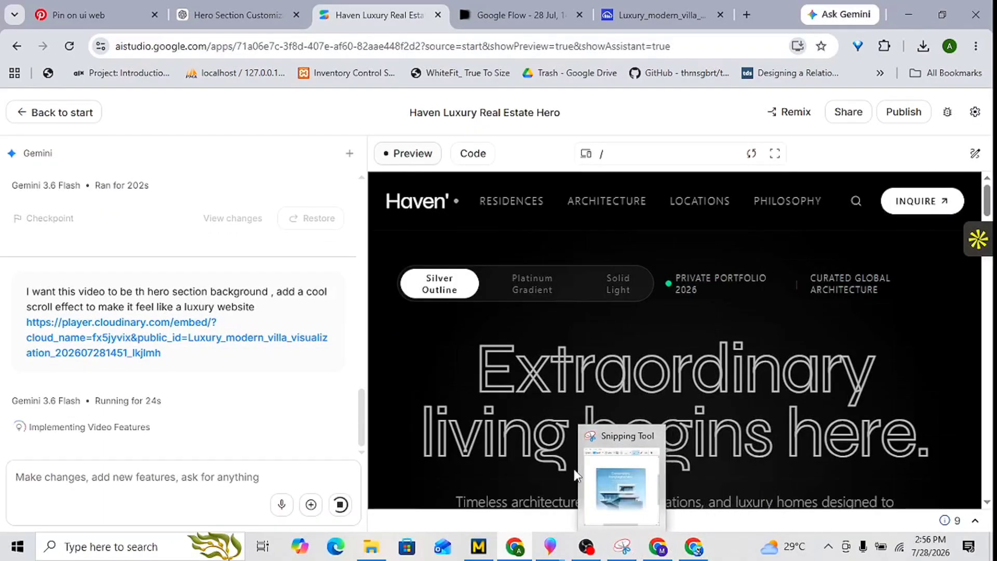
scroll(669, 363, "down", 2)
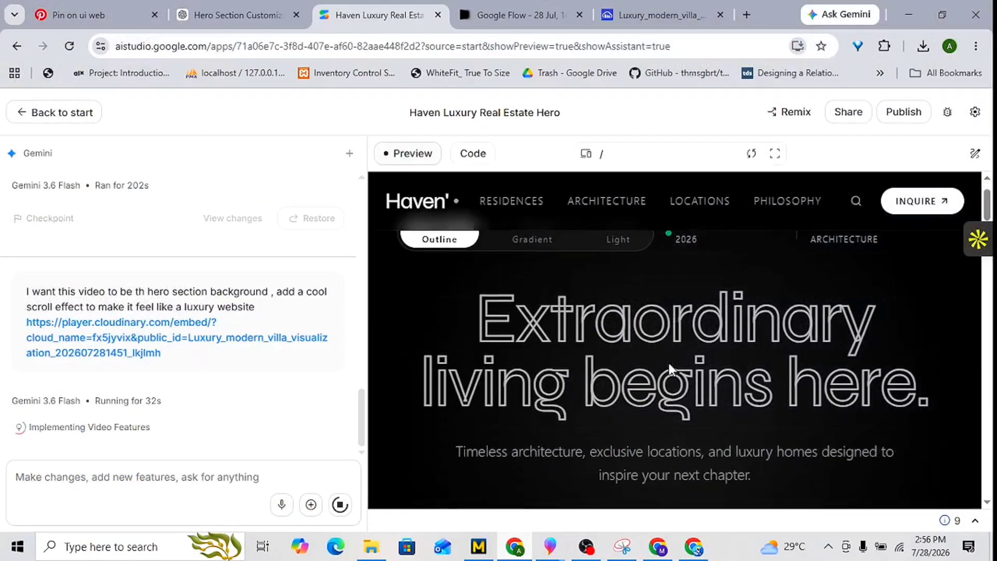
scroll(668, 360, "down", 3)
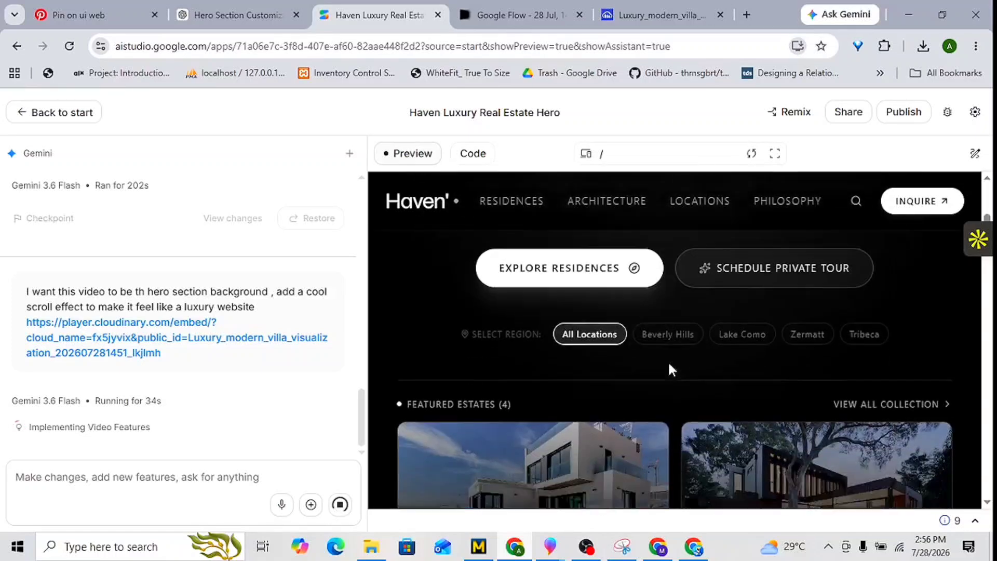
scroll(670, 364, "down", 6)
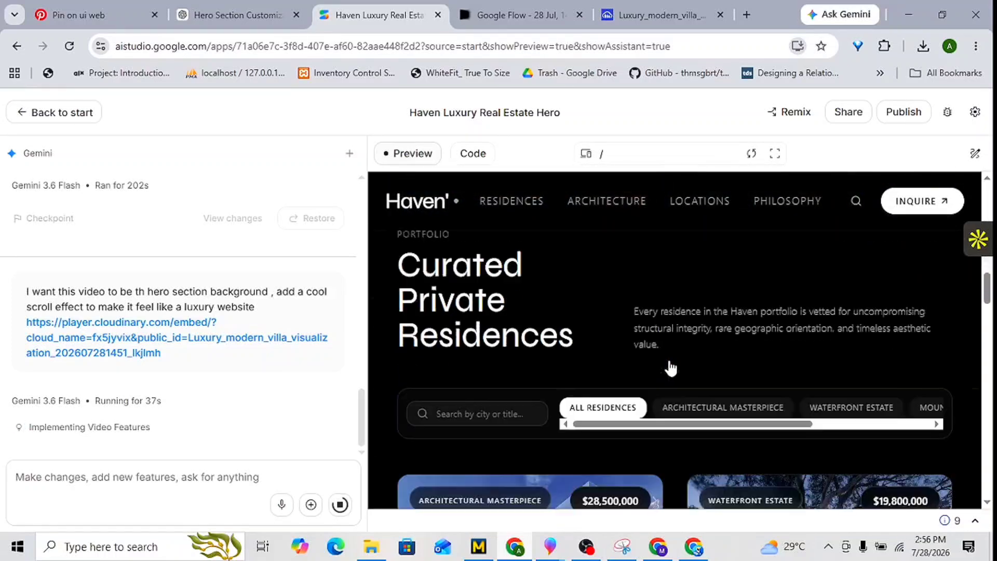
scroll(671, 368, "down", 3)
scroll(671, 368, "up", 6)
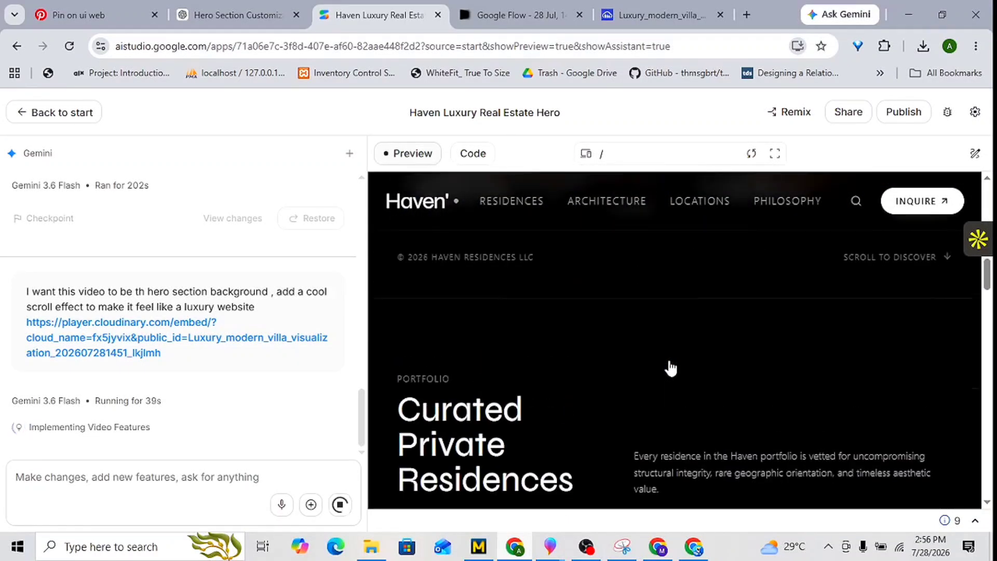
left_click(673, 490)
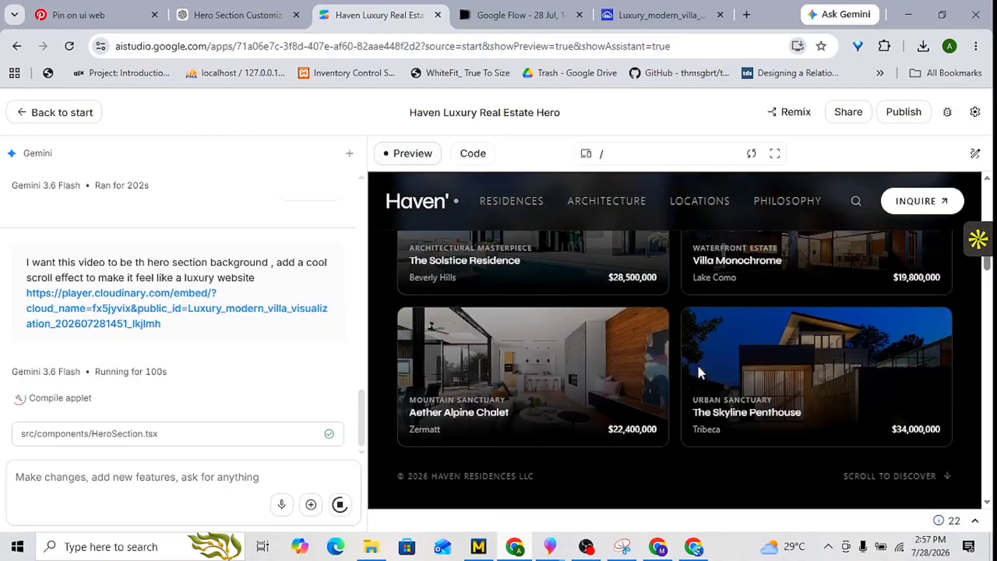
left_click(930, 476)
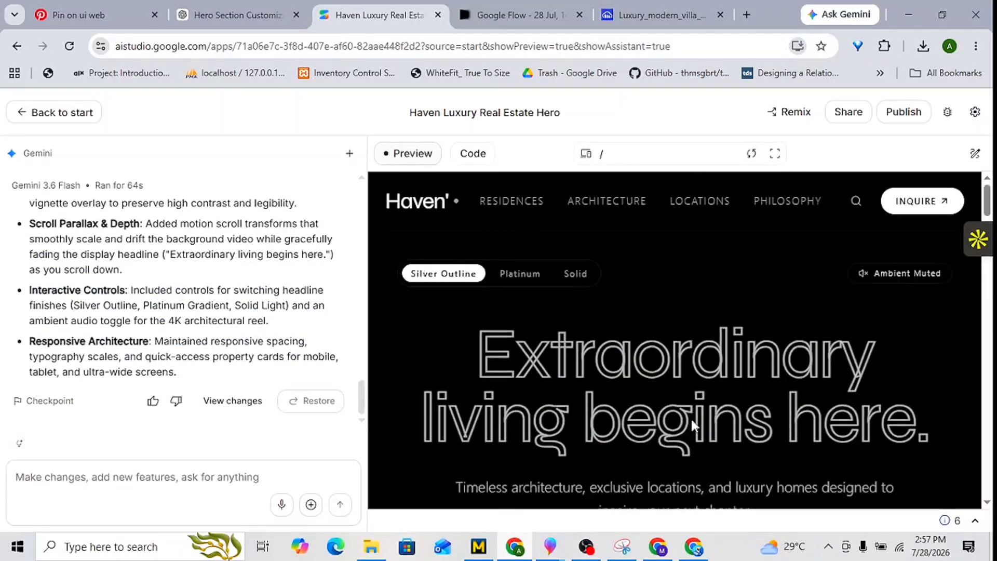
- Check the rebuilt hero section in the preview and read Gemini's summary of the video background update
scroll(692, 421, "down", 4)
scroll(692, 421, "up", 4)
left_click_drag(362, 385, 348, 333)
scroll(349, 338, "down", 3)
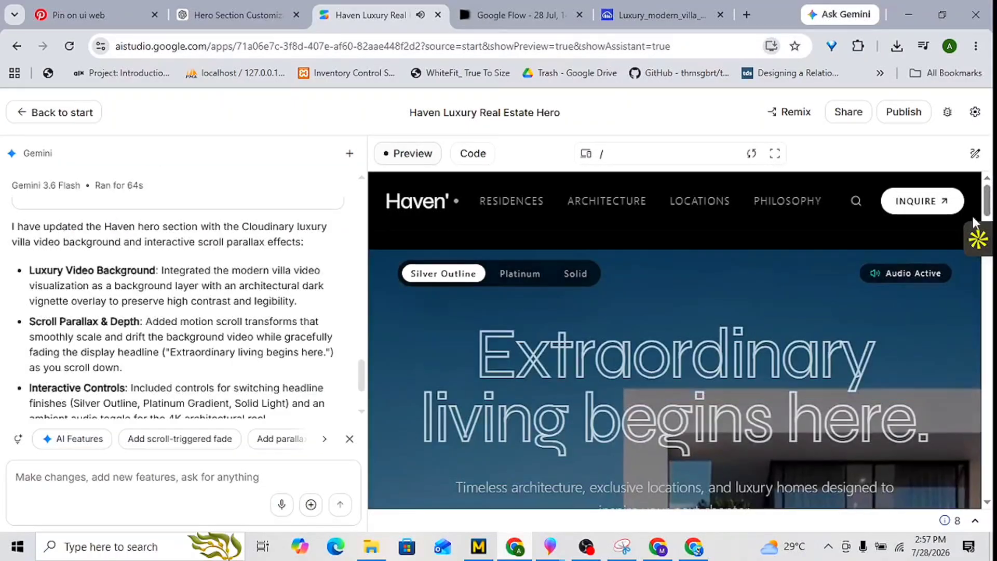
- Compare the Platinum, Solid and Silver Outline headline finishes over the hero video, ending on Solid
mouse_move(987, 200)
left_mouse_down()
mouse_move(990, 275)
mouse_move(988, 203)
left_mouse_up()
left_click(509, 260)
left_click(574, 258)
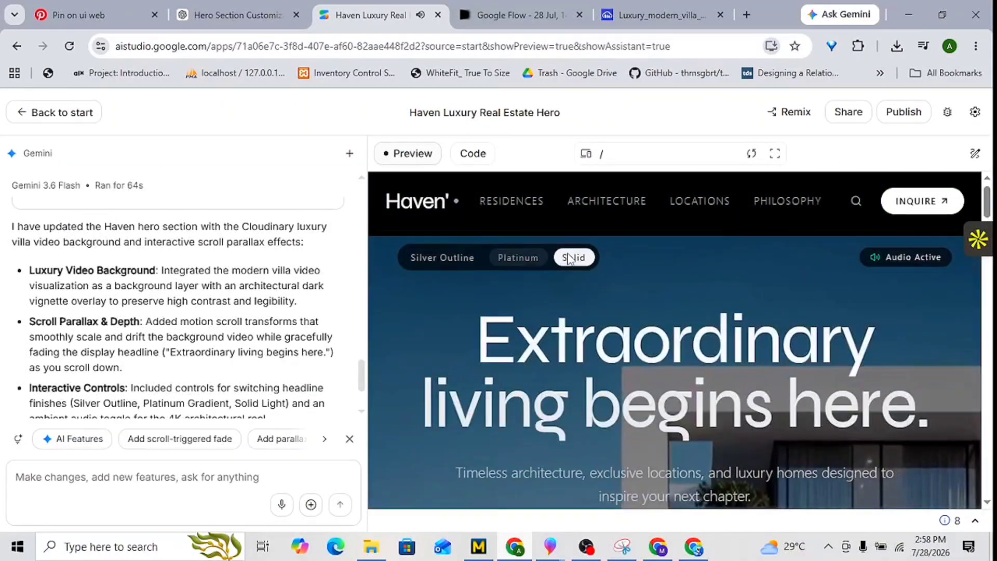
left_click(526, 257)
left_click(453, 261)
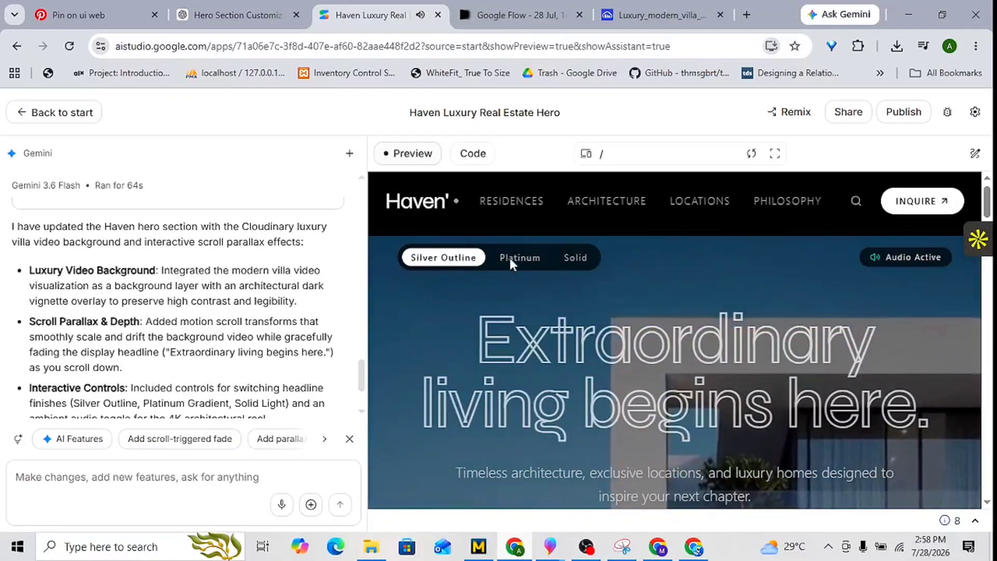
left_click(541, 257)
left_click(575, 258)
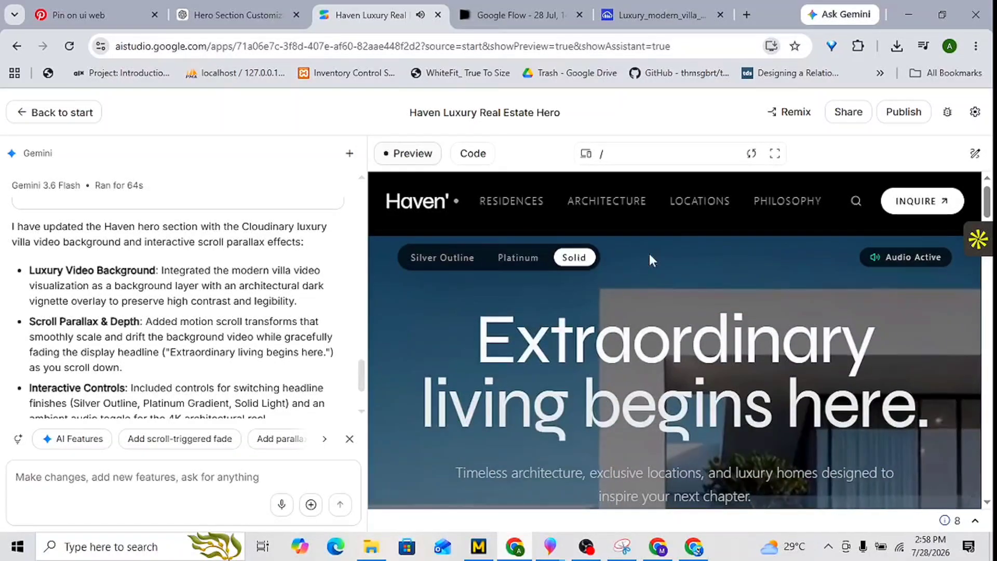
- Examine the scroll effect down through the featured estates and residence cards, and read Gemini's notes on the parallax changes
left_click_drag(986, 200, 970, 263)
scroll(236, 322, "up", 1)
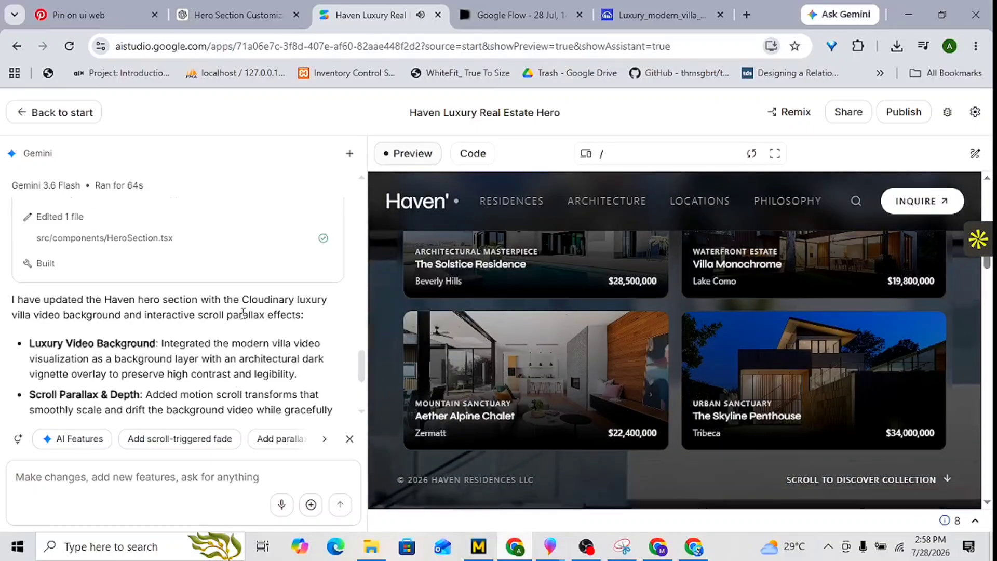
scroll(241, 314, "down", 2)
scroll(835, 340, "up", 5)
scroll(834, 341, "down", 1)
scroll(806, 353, "down", 3)
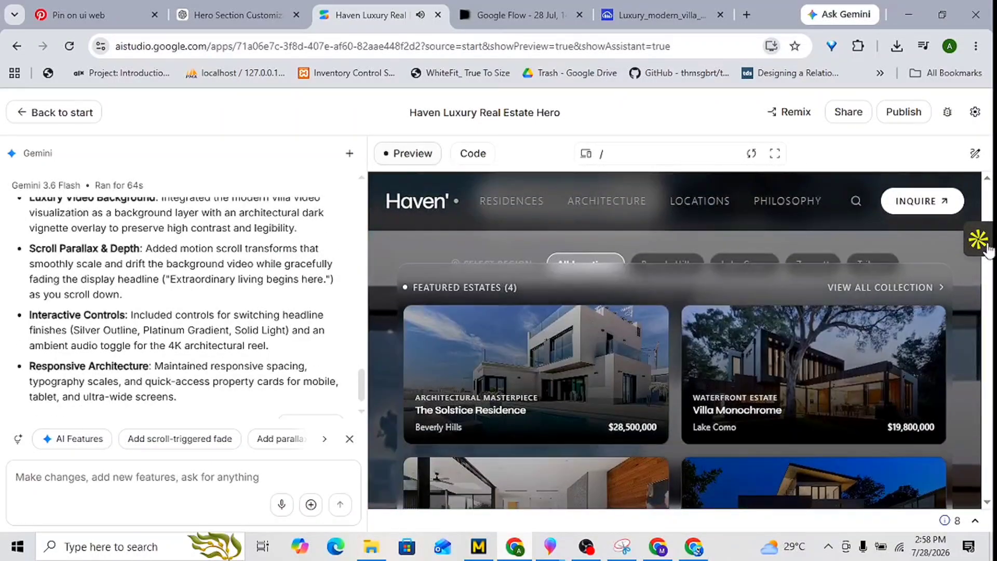
scroll(961, 465, "down", 5)
scroll(935, 448, "down", 10)
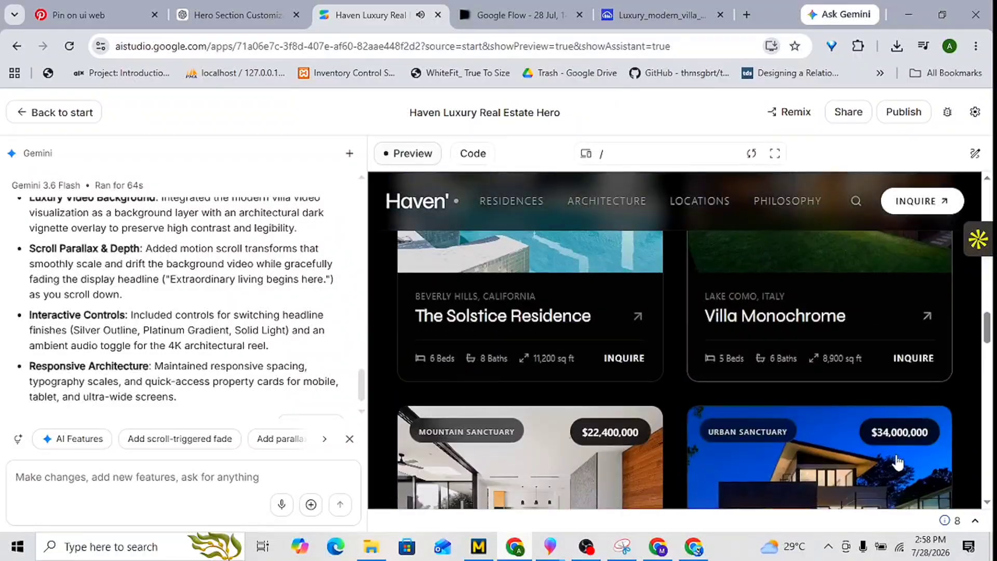
scroll(870, 468, "down", 2)
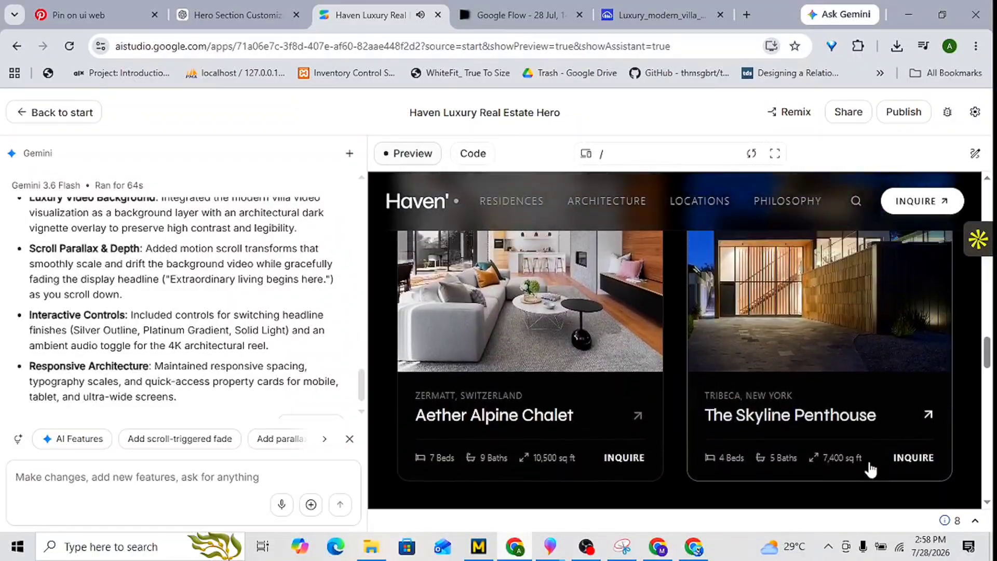
- Submit the suggested prompt for a subtle parallax movement on the hero background video that creates depth on scroll
left_click_drag(988, 358, 972, 207)
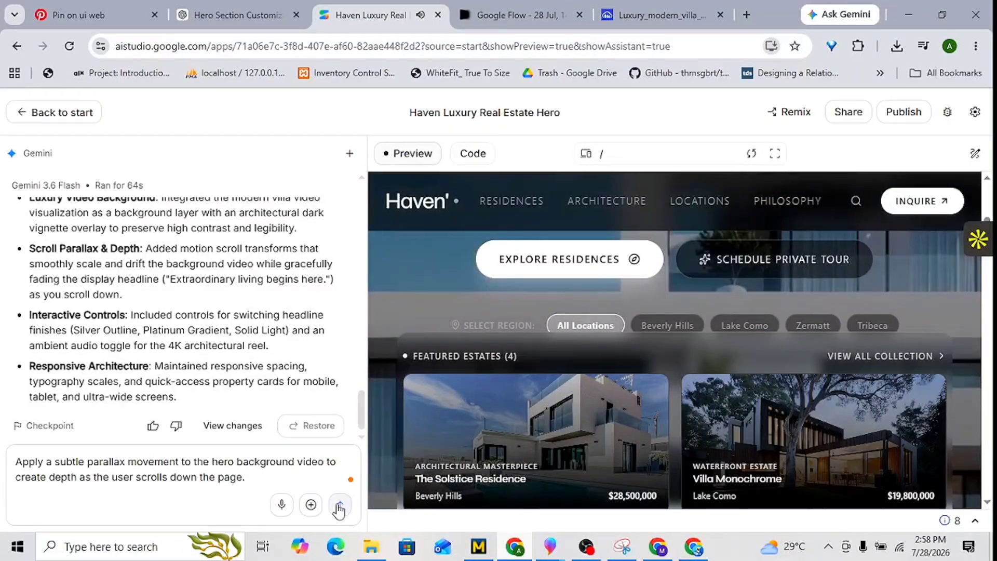
left_click(339, 504)
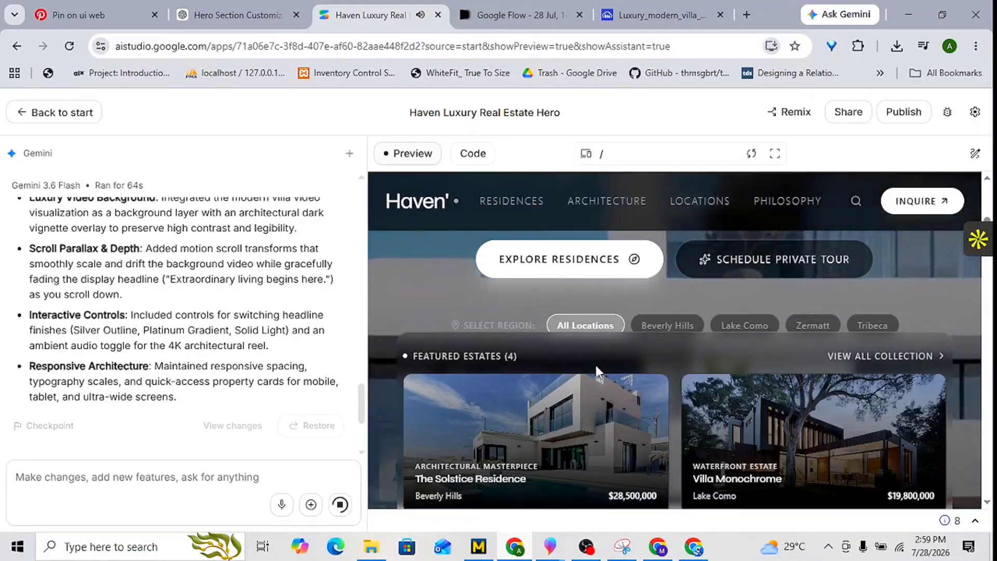
- Return to the hero and recheck the Platinum, Silver Outline and Solid headline finishes while the parallax change is generated
scroll(597, 365, "up", 5)
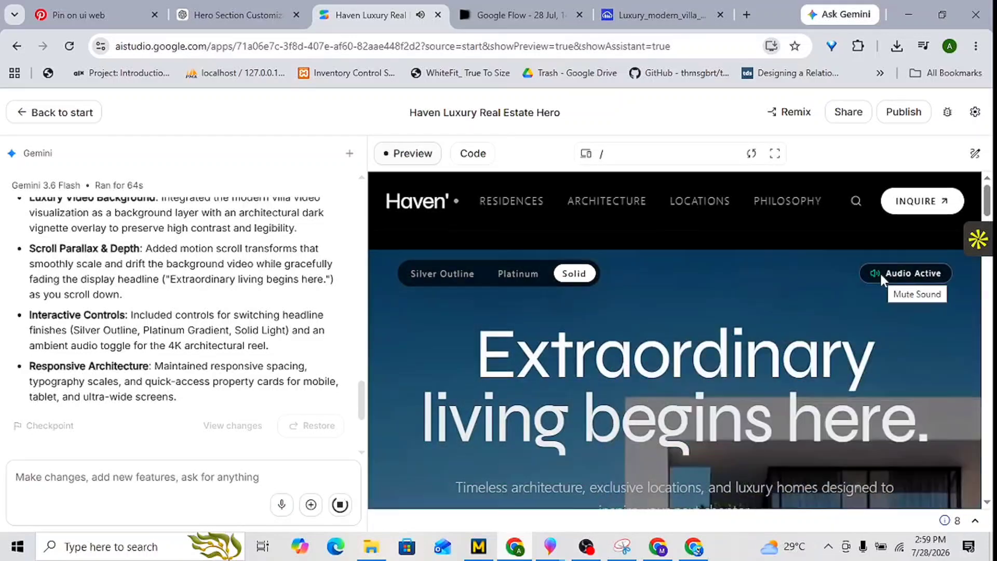
left_click(518, 273)
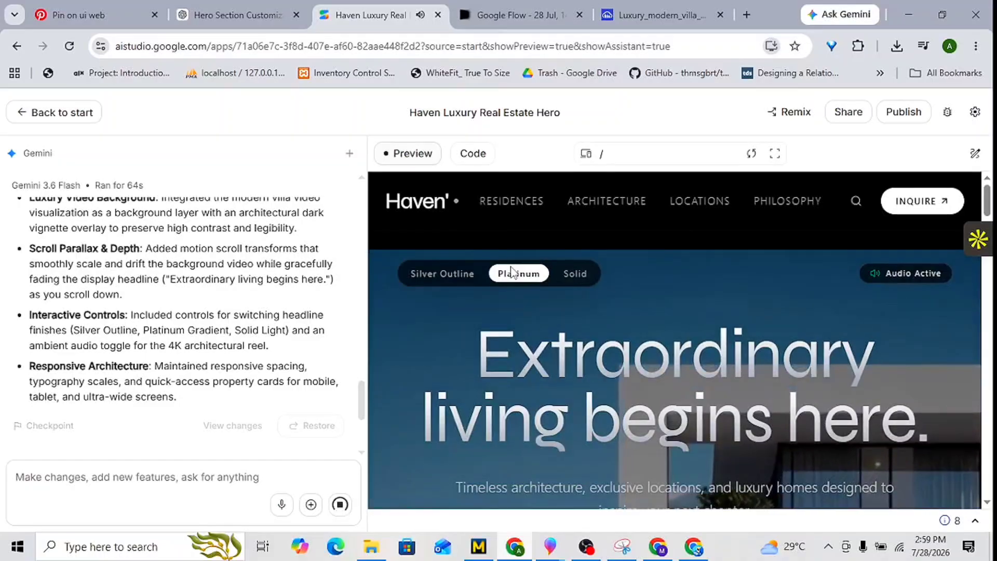
left_click(459, 278)
left_click(514, 275)
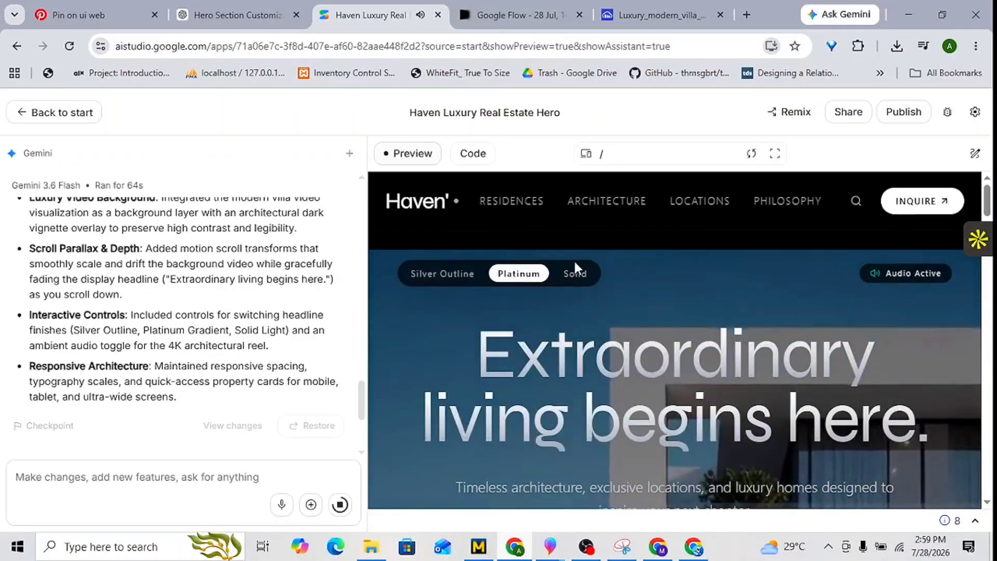
left_click(576, 273)
left_click_drag(989, 182, 965, 341)
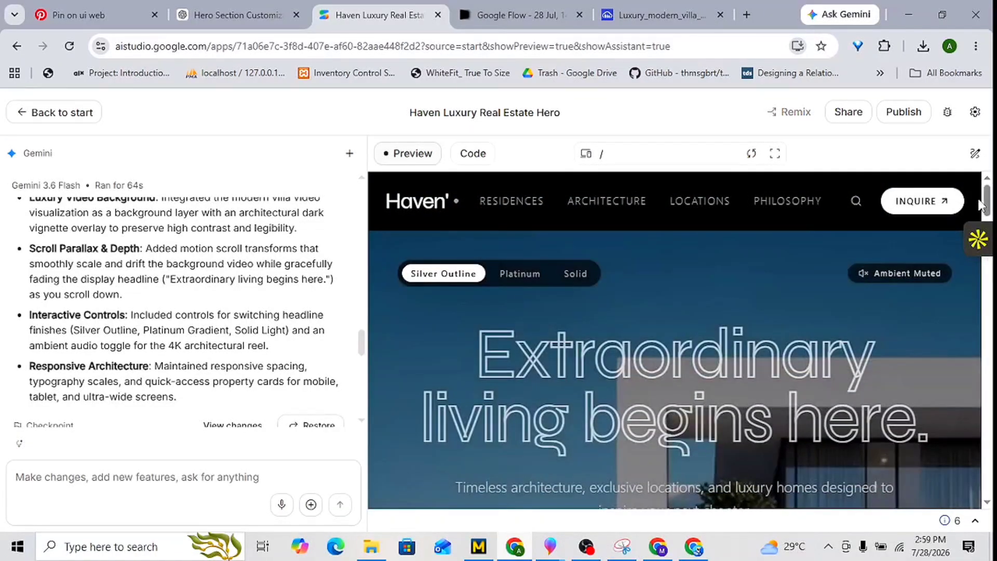
- Check the updated scroll effect and submit the suggested prompt for a minimalist circular cursor that expands over the hero's 'Explore' or 'Inquire' buttons
left_click_drag(982, 205, 993, 287)
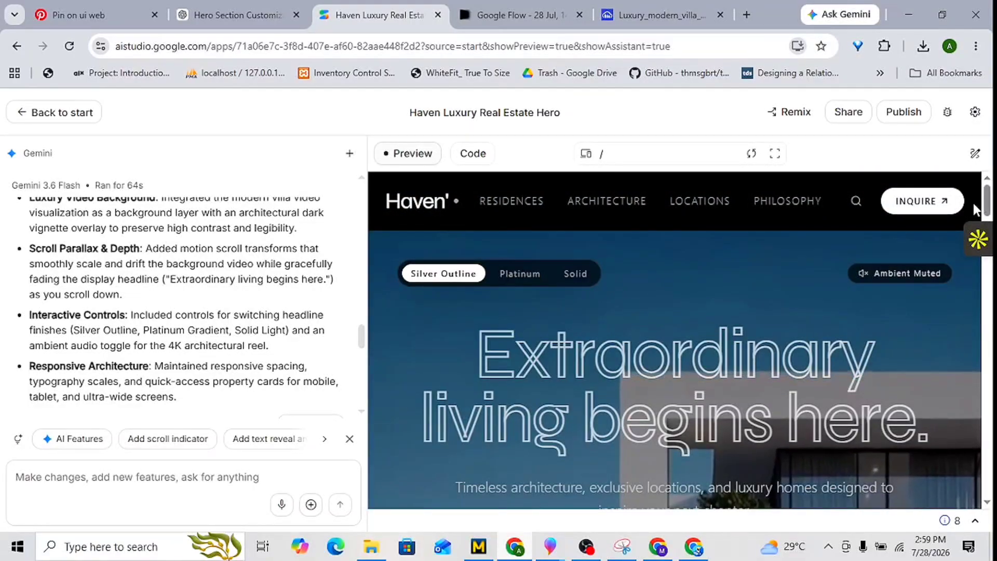
left_click_drag(986, 207, 982, 264)
scroll(207, 439, "right", 3)
left_click(173, 439)
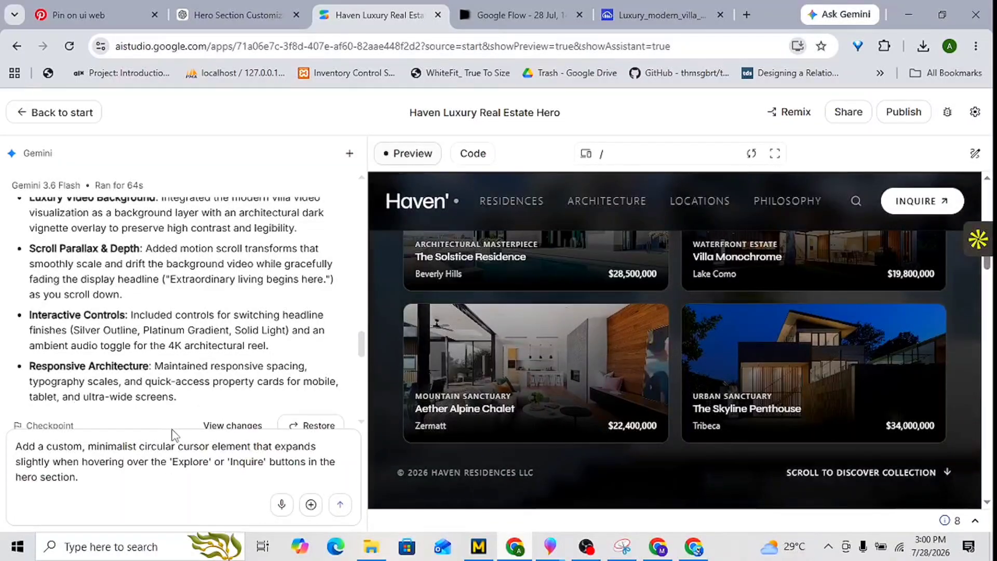
left_click(341, 506)
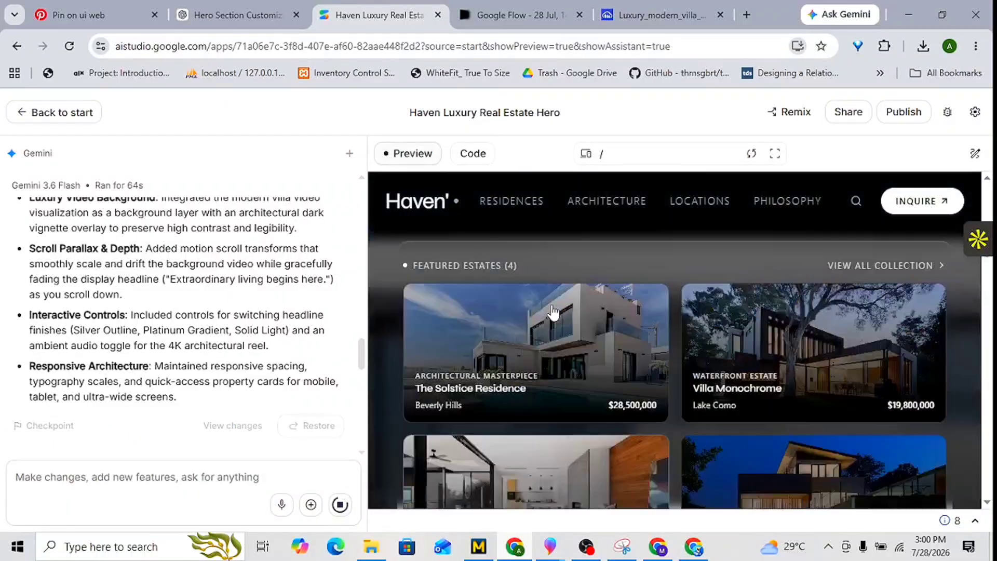
- Review the hero, featured estates and Haven Standard sections of the preview while the cursor change is generated
scroll(553, 343, "down", 3)
scroll(775, 319, "up", 3)
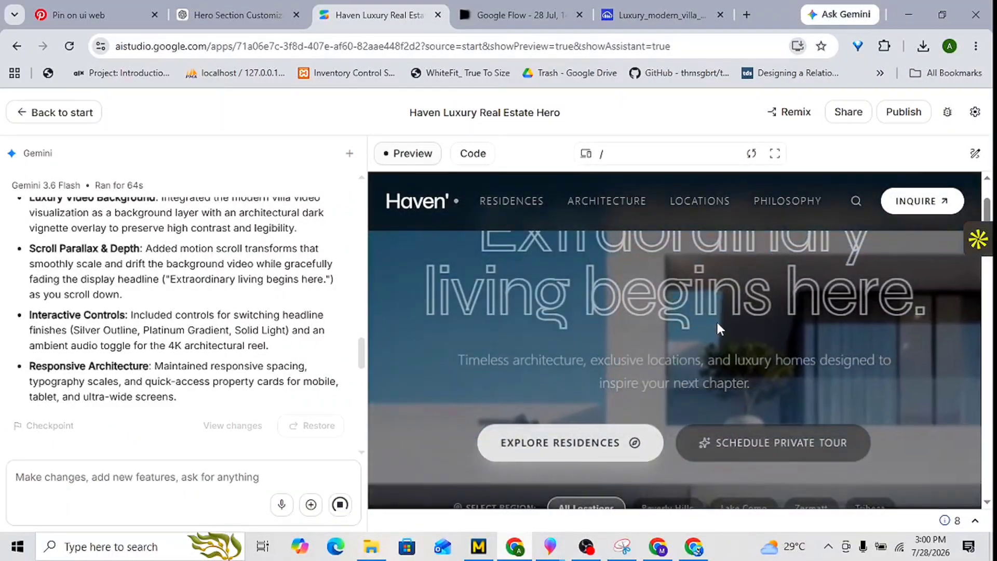
scroll(687, 345, "down", 5)
scroll(662, 368, "down", 10)
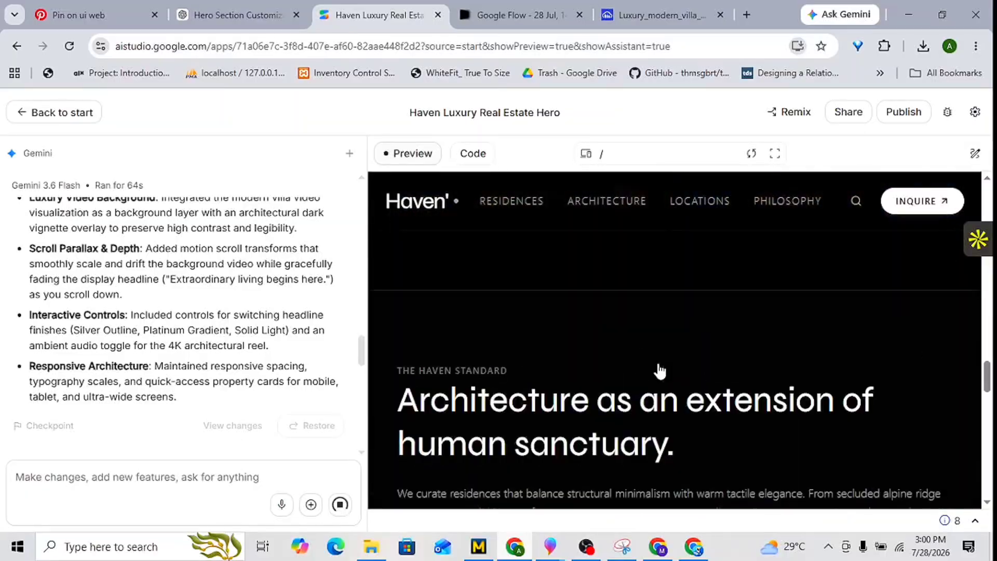
scroll(645, 405, "down", 5)
scroll(634, 423, "up", 10)
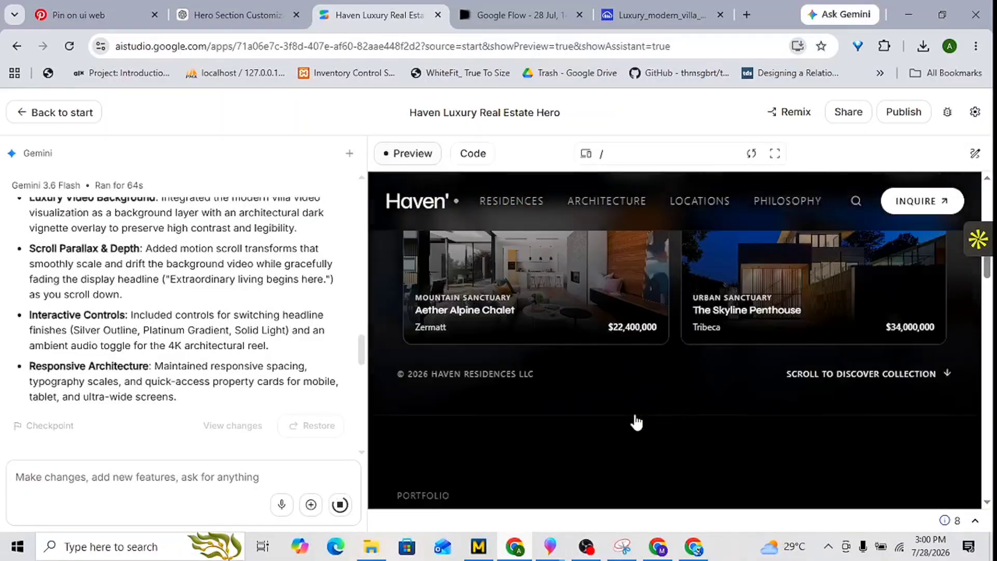
- Return to the hero and preview the Platinum headline finish while the cursor change is generated
scroll(629, 430, "up", 10)
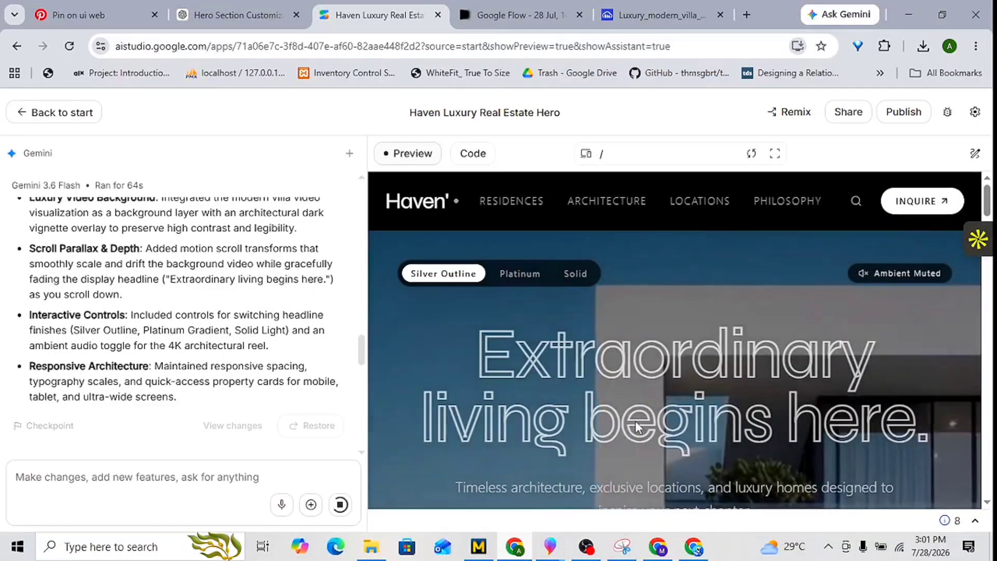
left_click(522, 282)
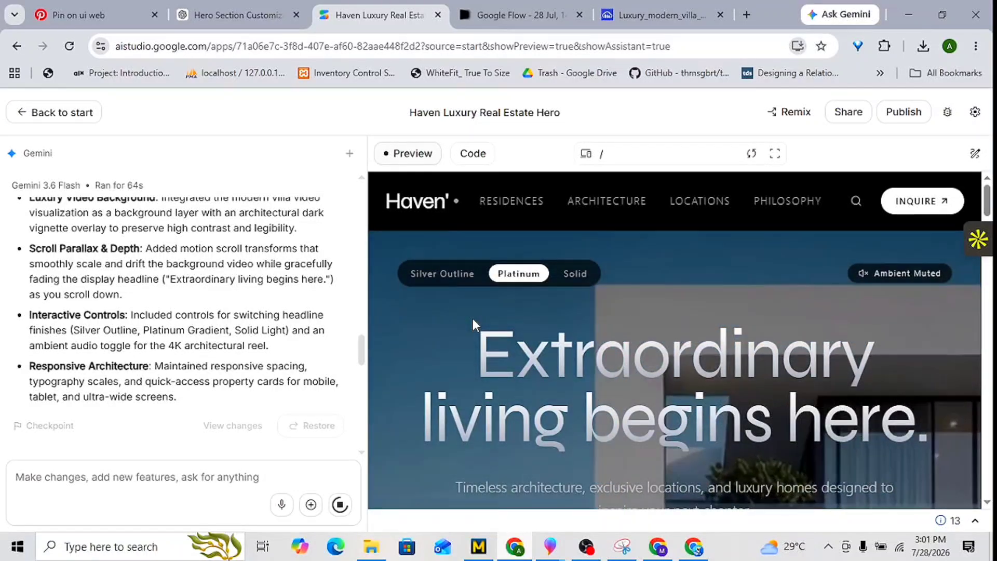
key("ctrl+Tab")
key("ctrl+Tab")
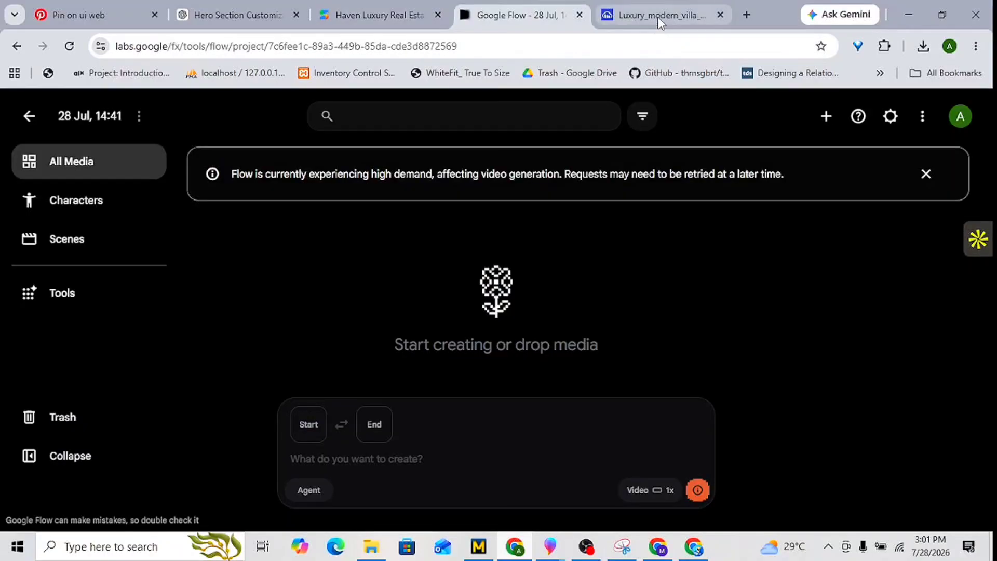
scroll(481, 306, "up", 3)
key("ctrl+shift+Tab")
key("ctrl+shift+Tab")
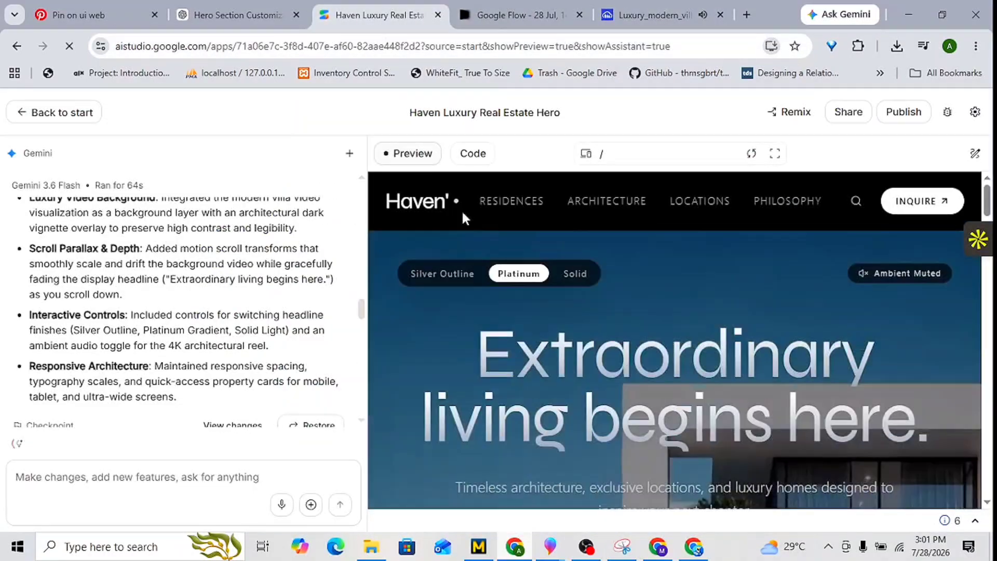
- Check the new circular cursor over the hero buttons, the featured estates and the Private Residences section
scroll(340, 292, "up", 5)
scroll(231, 313, "down", 5)
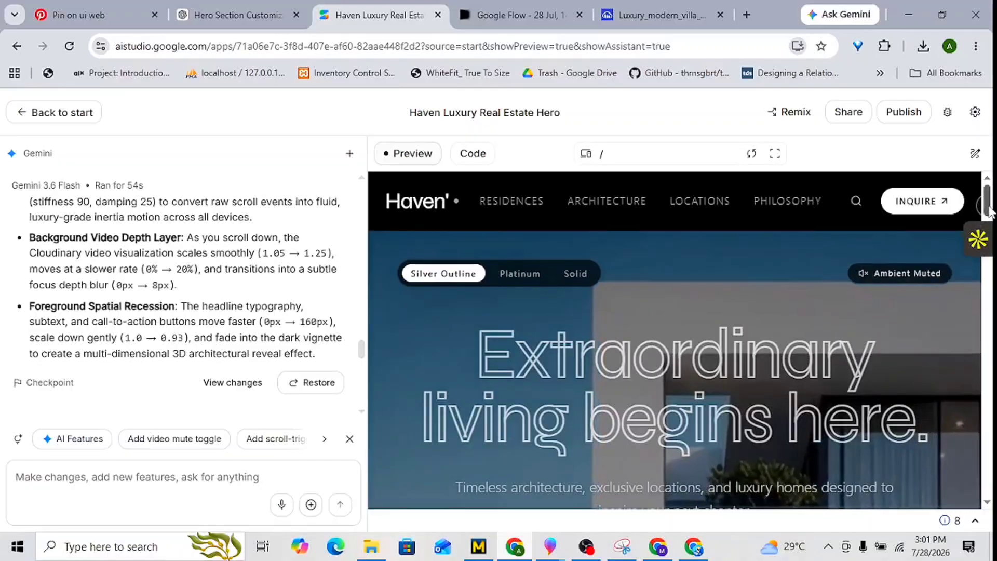
scroll(890, 264, "down", 5)
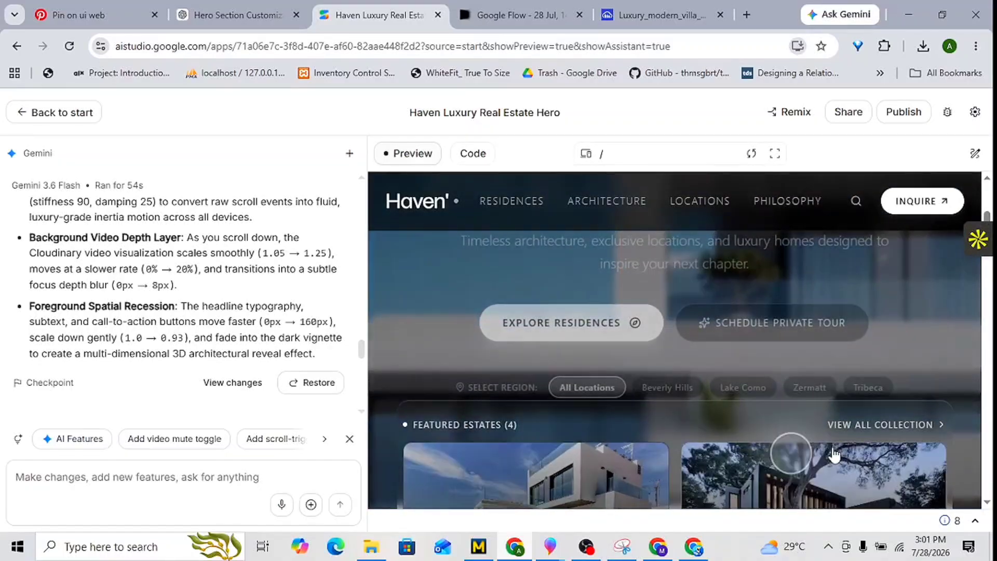
scroll(842, 447, "up", 1)
scroll(838, 442, "down", 1)
scroll(837, 442, "down", 4)
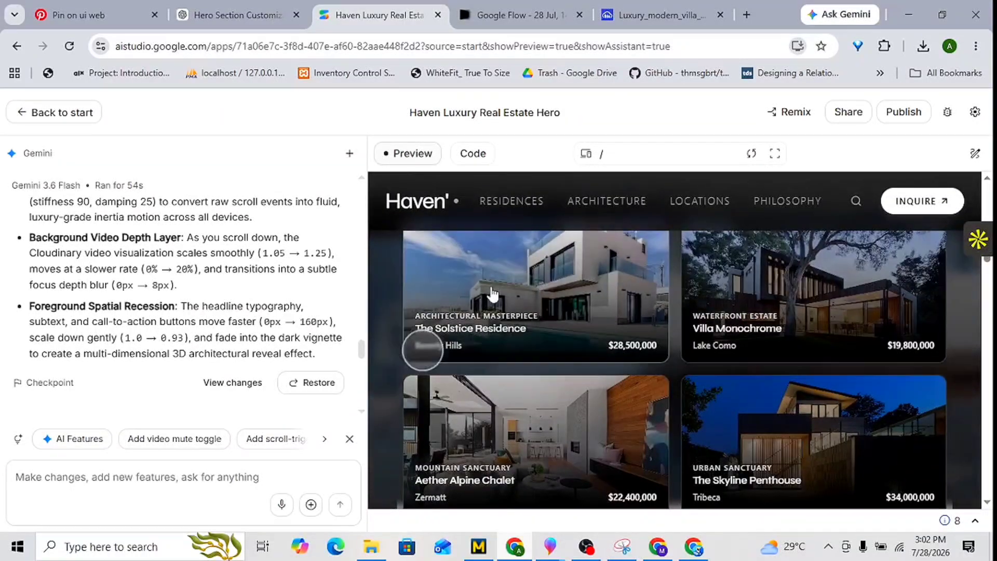
scroll(840, 376, "down", 3)
scroll(463, 441, "down", 5)
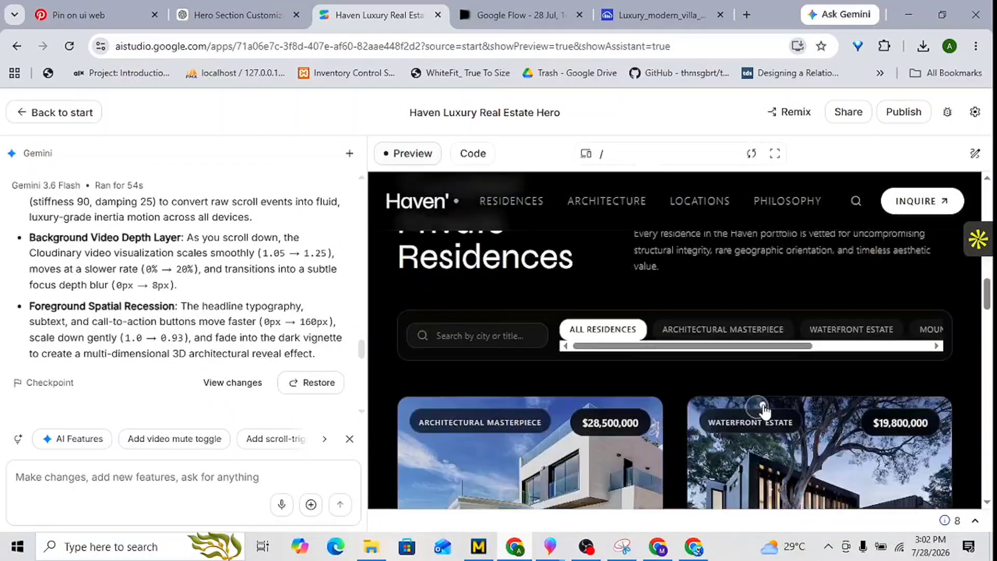
- Submit a prompt to make the other sections and header deep blue sea with black text content, like a luxury website worth $5000
left_click(73, 474)
type("N")
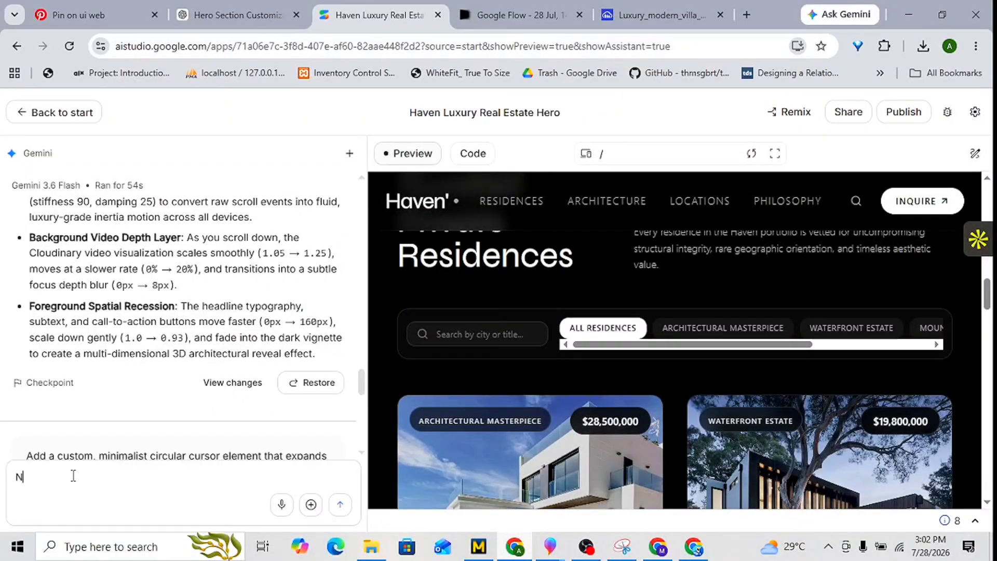
key("BackSpace")
type("I")
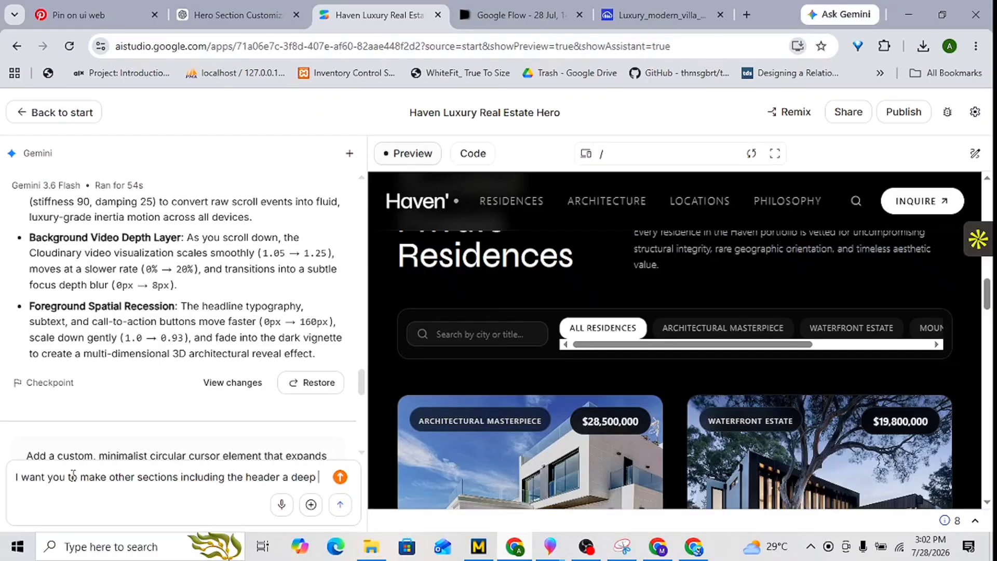
type("ee d")
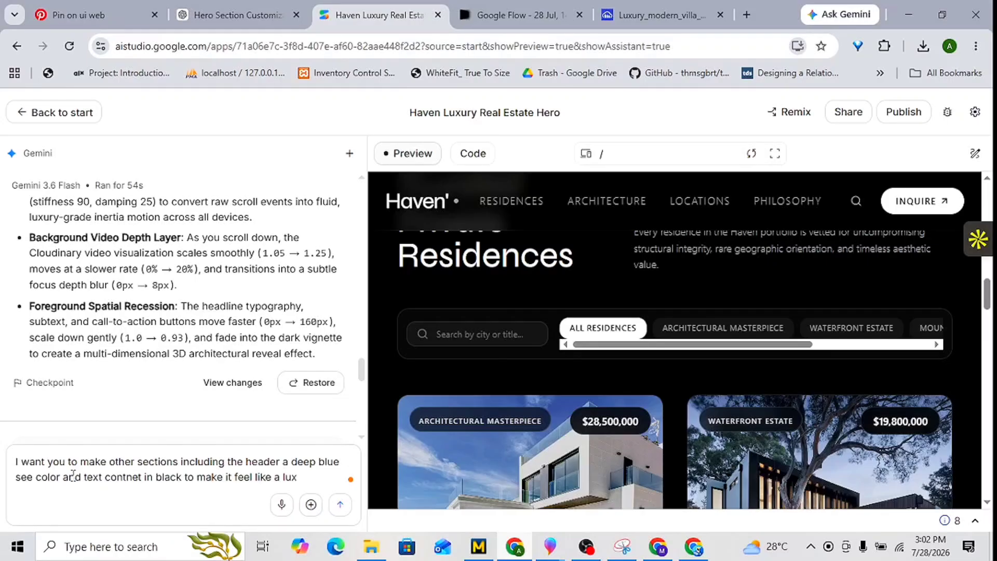
key("BackSpace")
type("website, that is w")
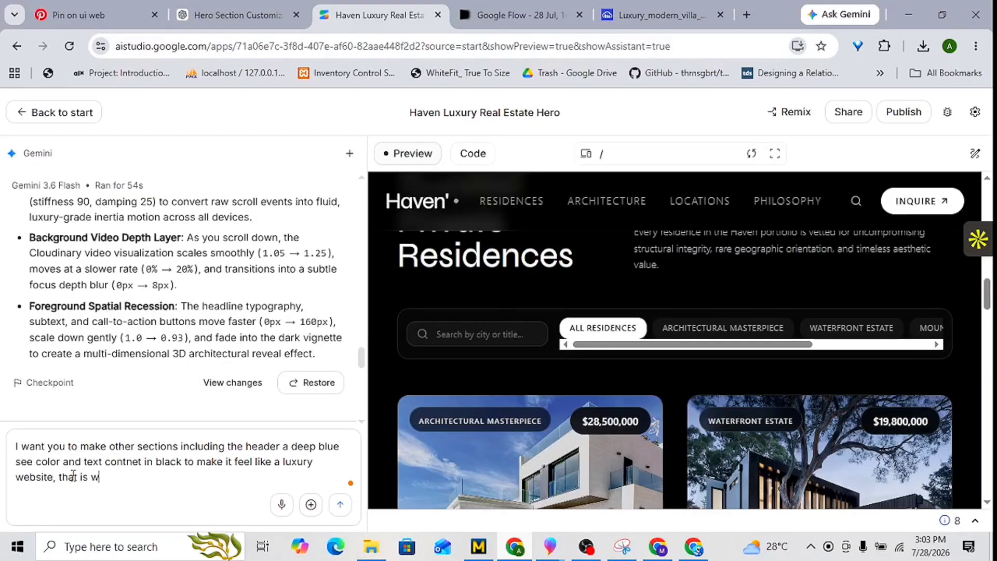
type("orth $5000")
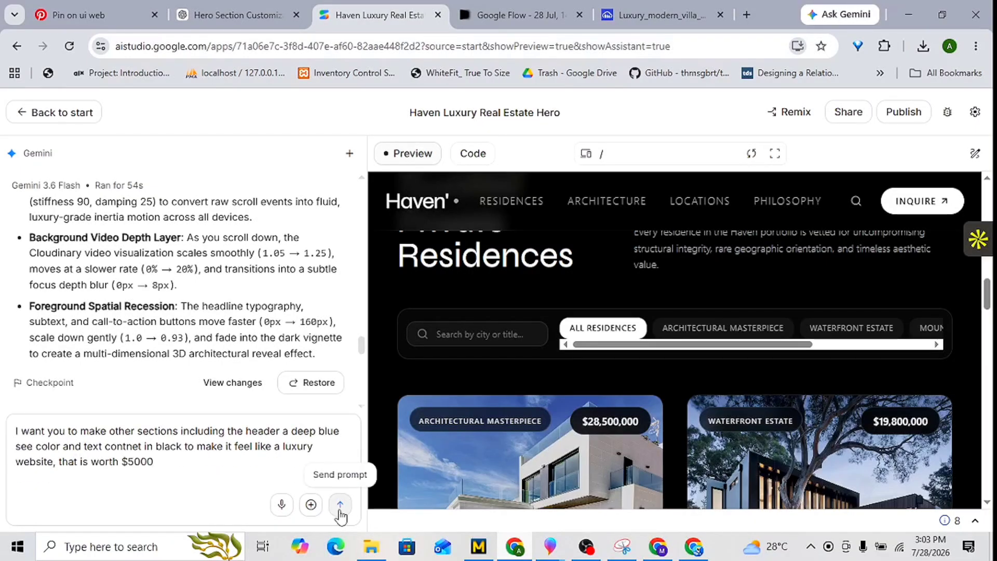
left_click(341, 504)
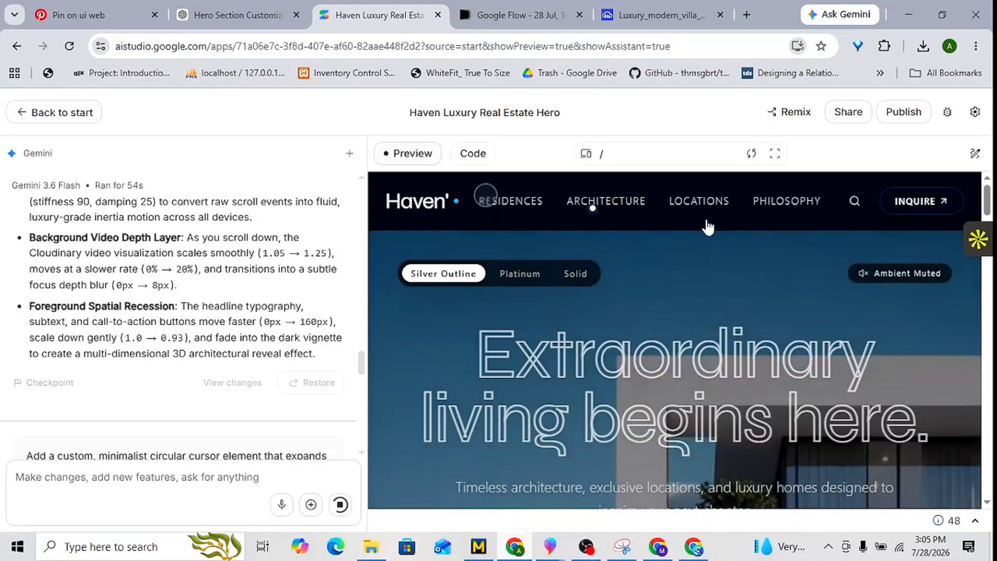
- Check the recoloured preview, switch to the project's code and download it as a .zip file
left_click_drag(992, 200, 984, 538)
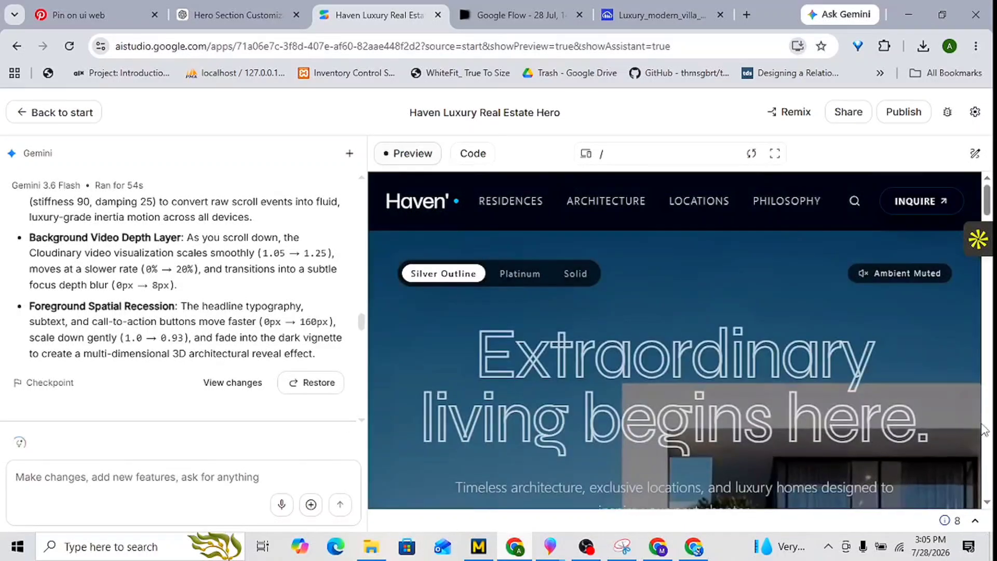
left_click(473, 157)
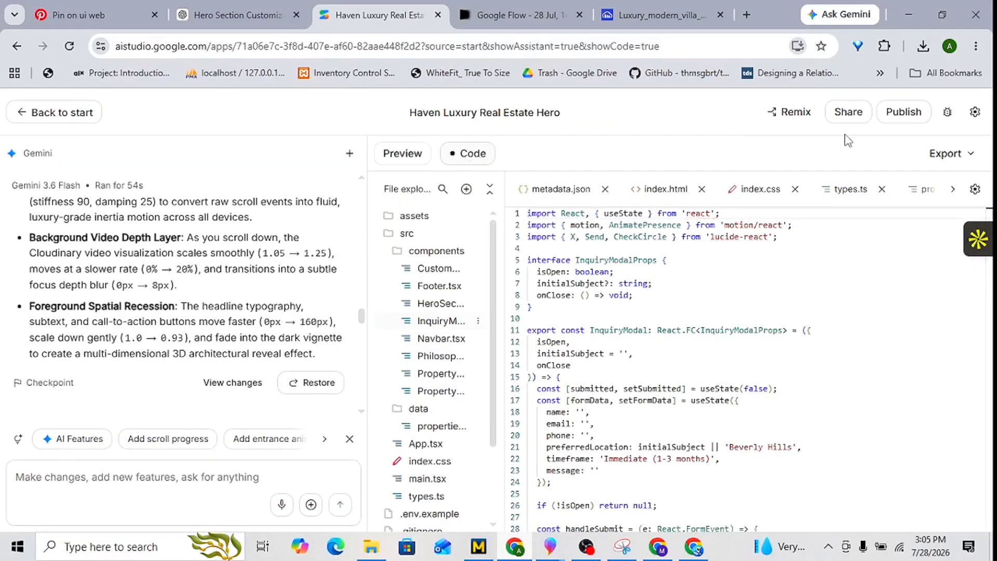
left_click(950, 158)
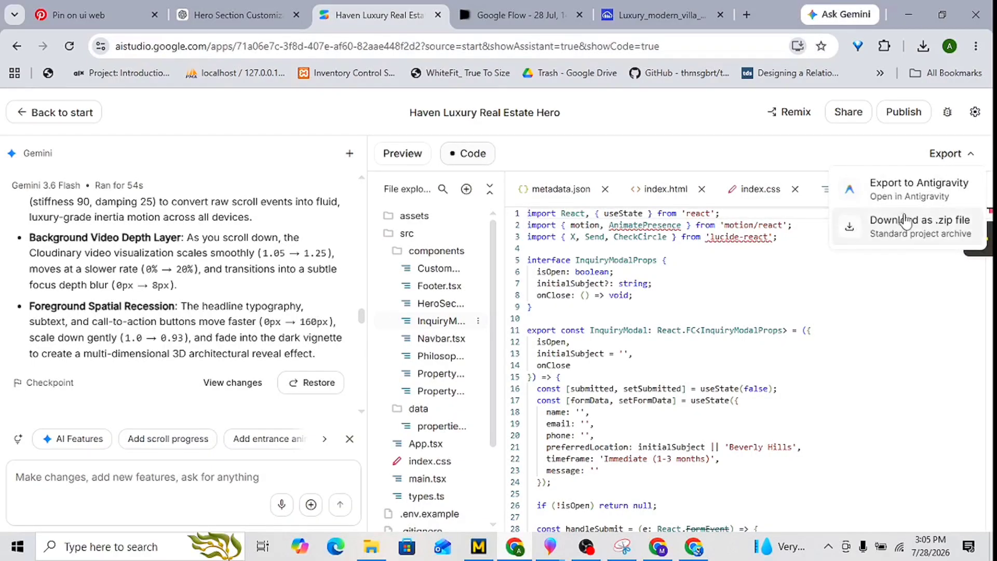
left_click(906, 229)
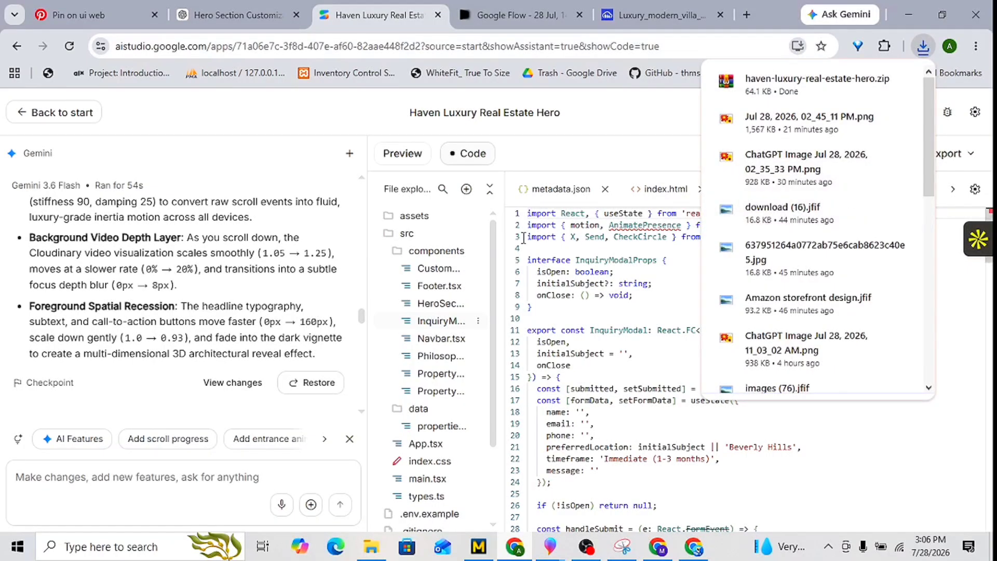
- Open the Netlify team's projects in a new browser tab and start adding a new project
left_click(747, 15)
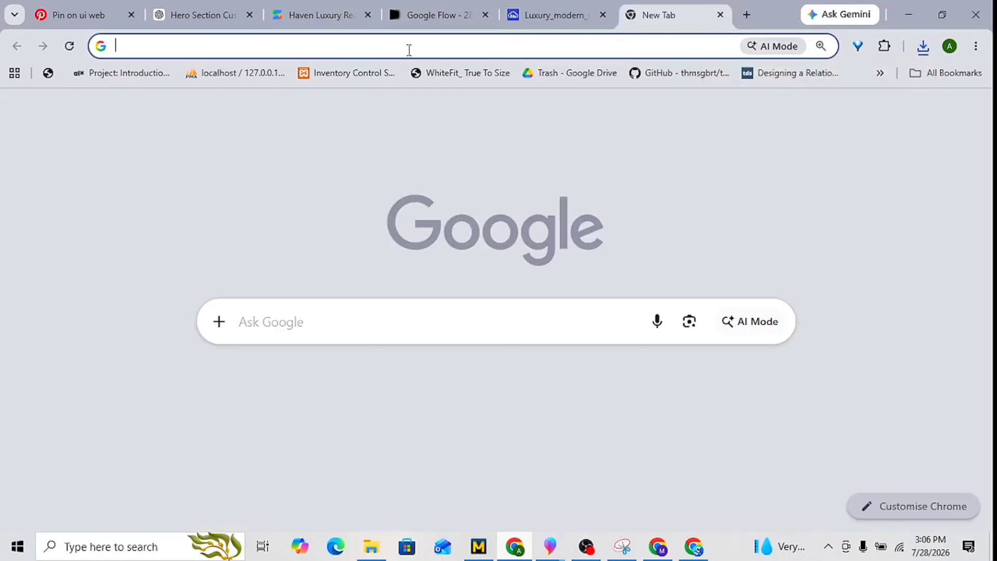
left_click(408, 49)
type("n")
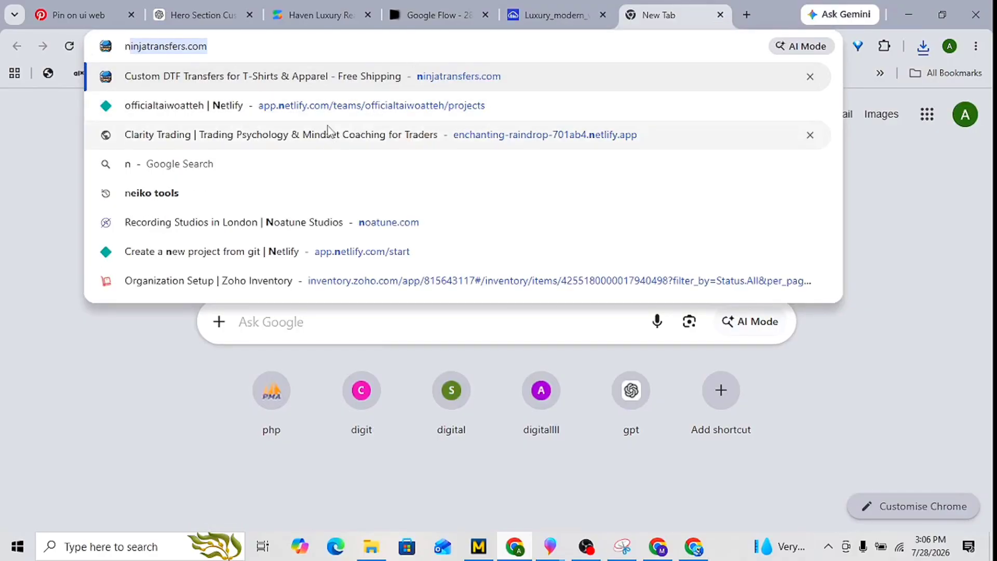
left_click(349, 106)
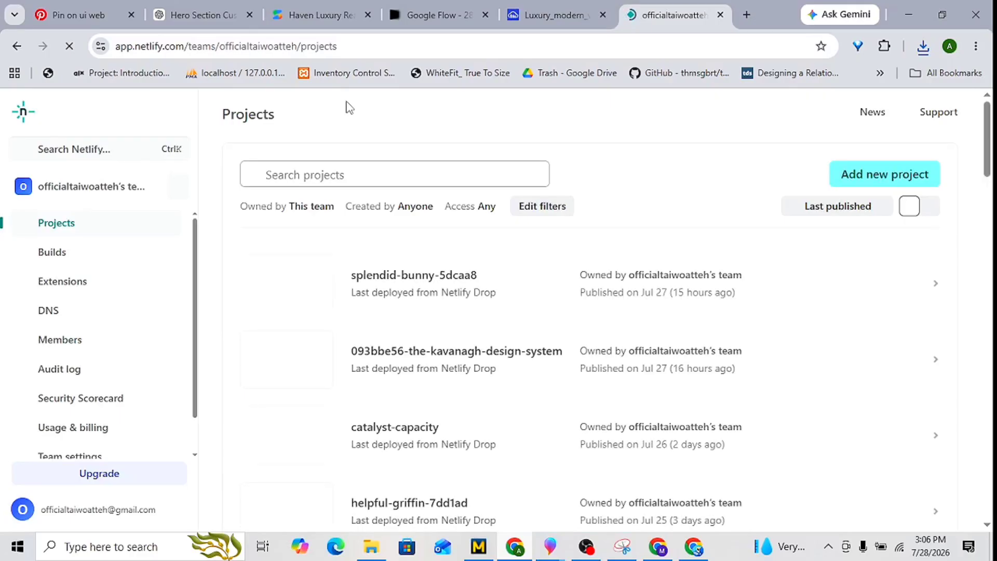
left_click(854, 187)
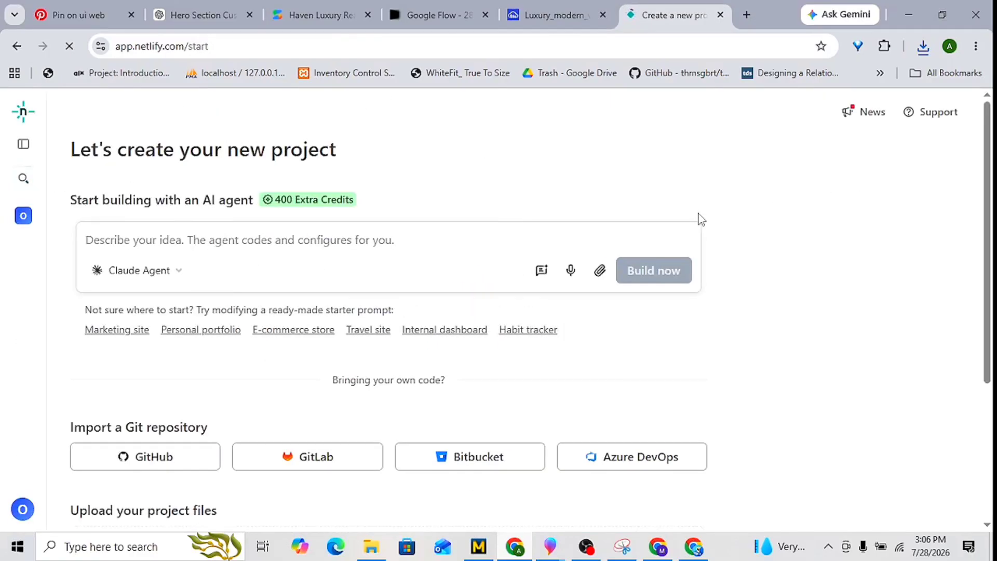
- Upload the haven-luxury-real-estate-hero zip from Downloads as the project files to deploy
scroll(130, 338, "down", 4)
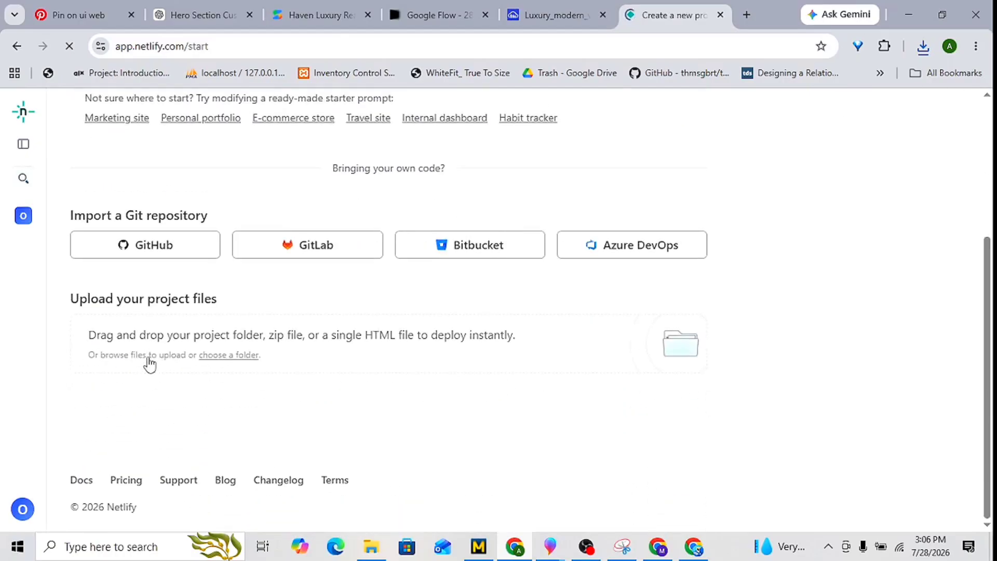
left_click(154, 356)
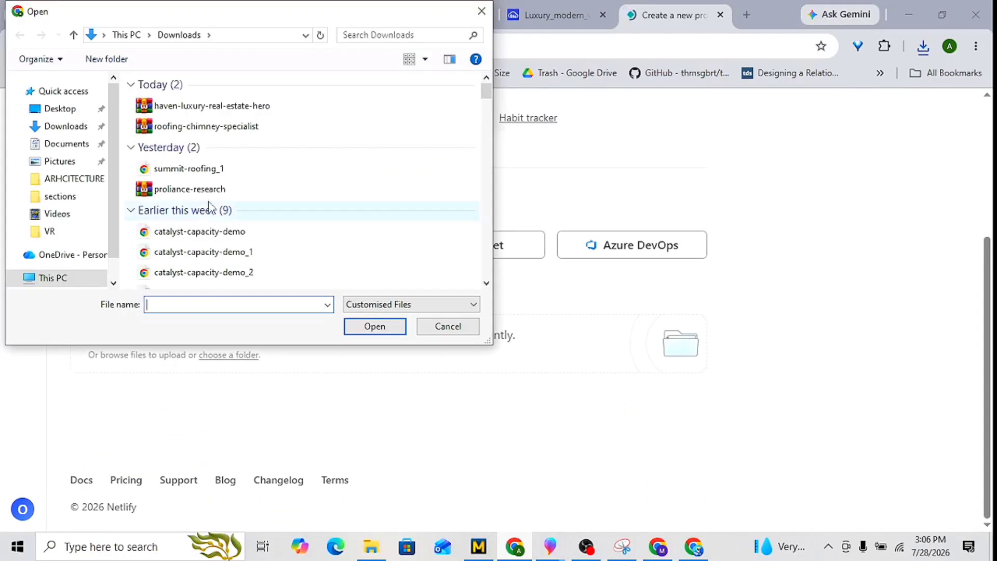
left_click(232, 109)
left_click(373, 326)
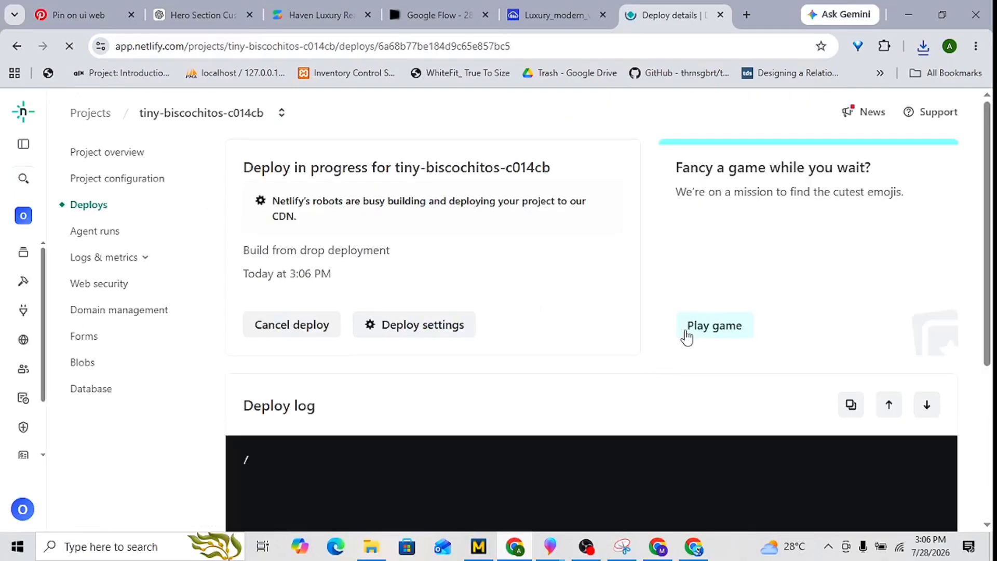
- Monitor the deploy log's stages and the deployment status of the uploaded project
scroll(687, 337, "down", 5)
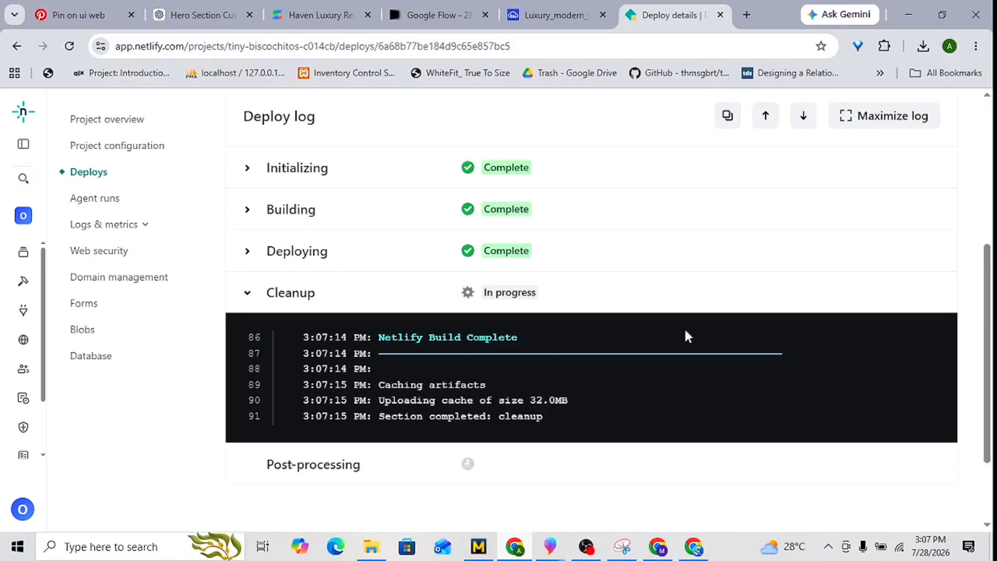
scroll(634, 305, "up", 5)
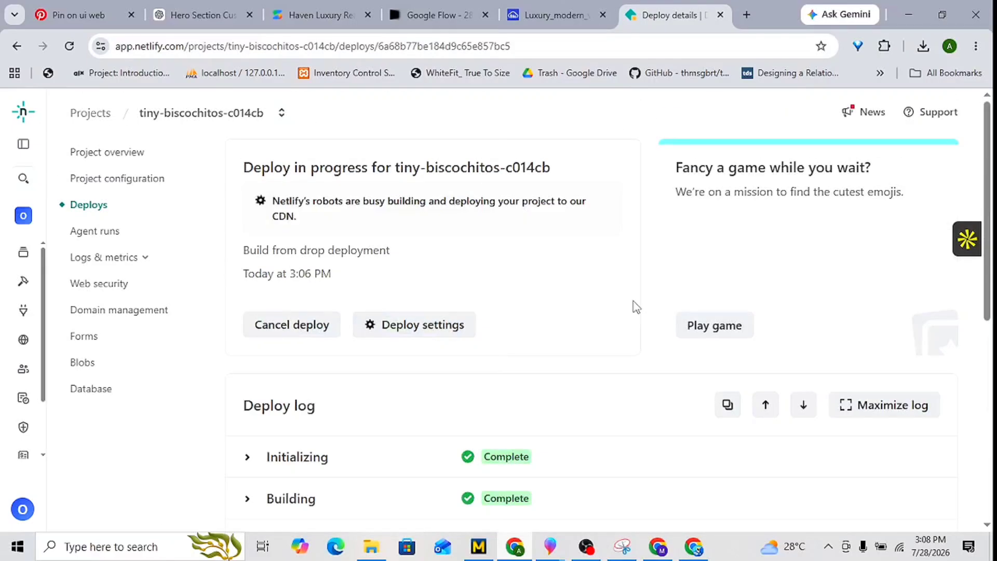
scroll(456, 255, "down", 4)
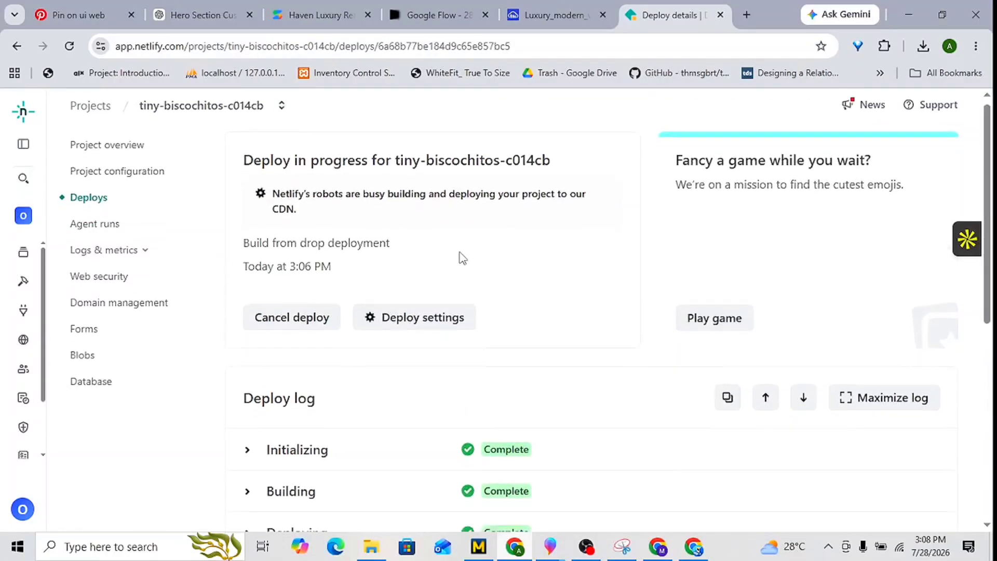
left_click(551, 15)
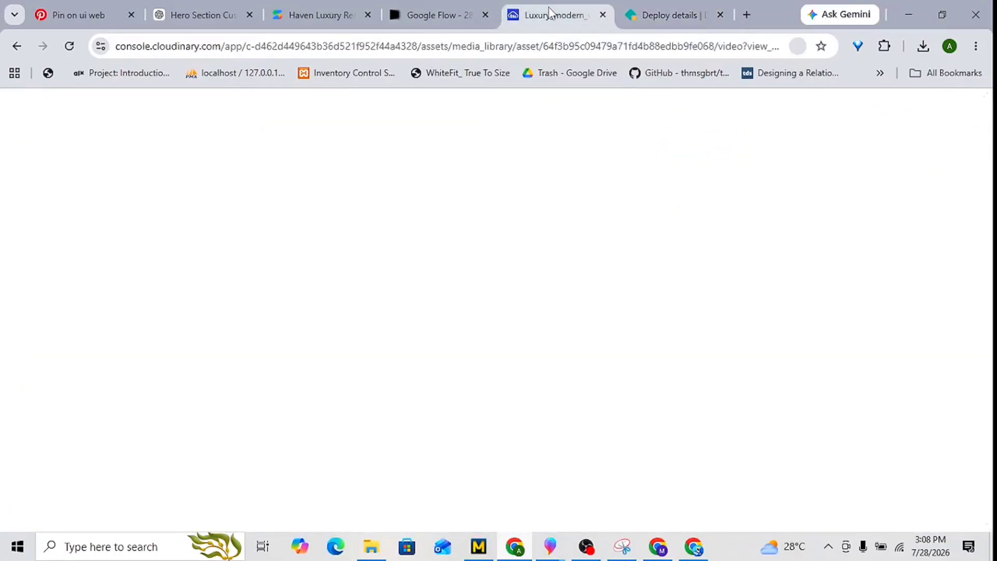
left_click(654, 14)
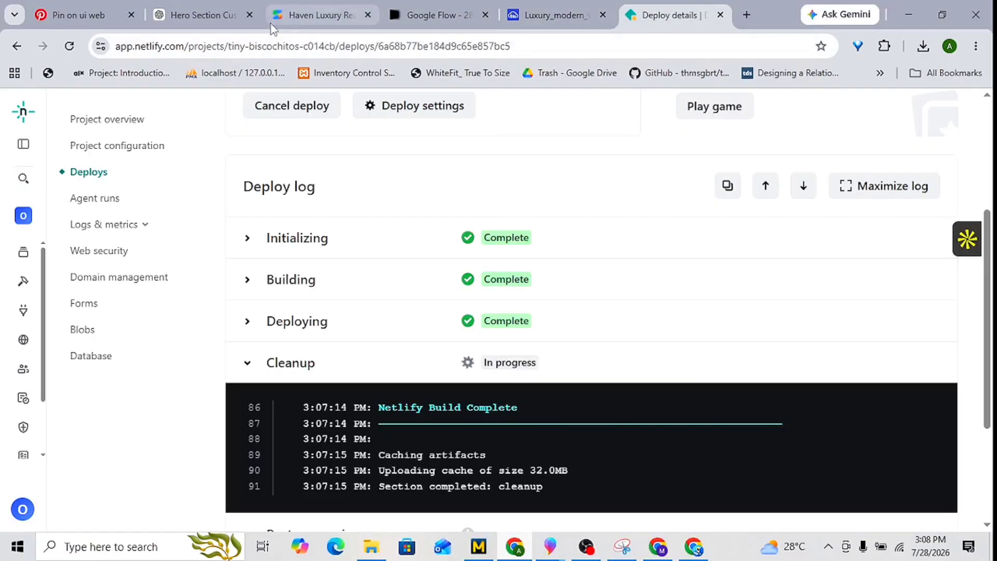
- Switch back to Google AI Studio, preview the site at Mobile size and review its sections down to the residence cards
left_click(320, 15)
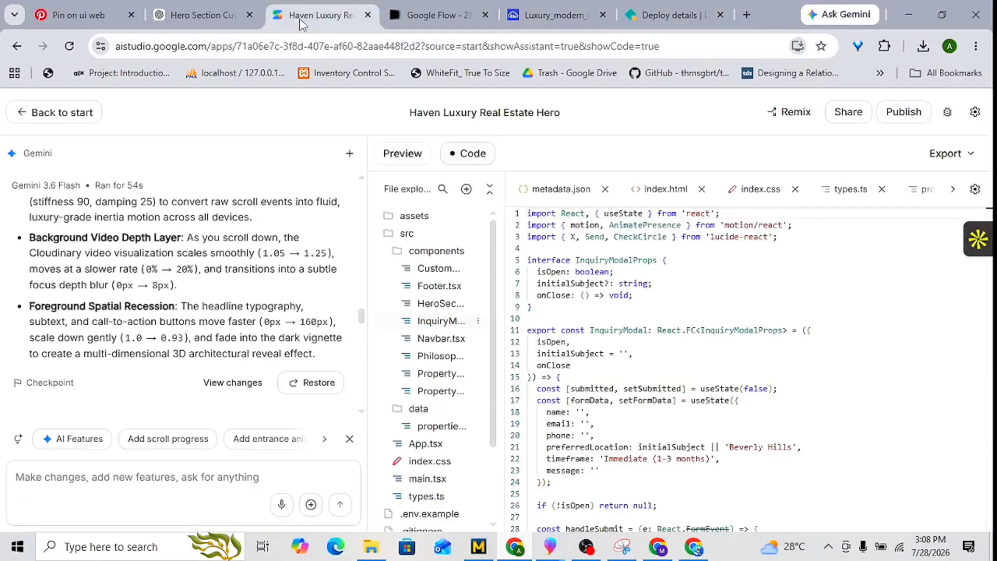
left_click(401, 154)
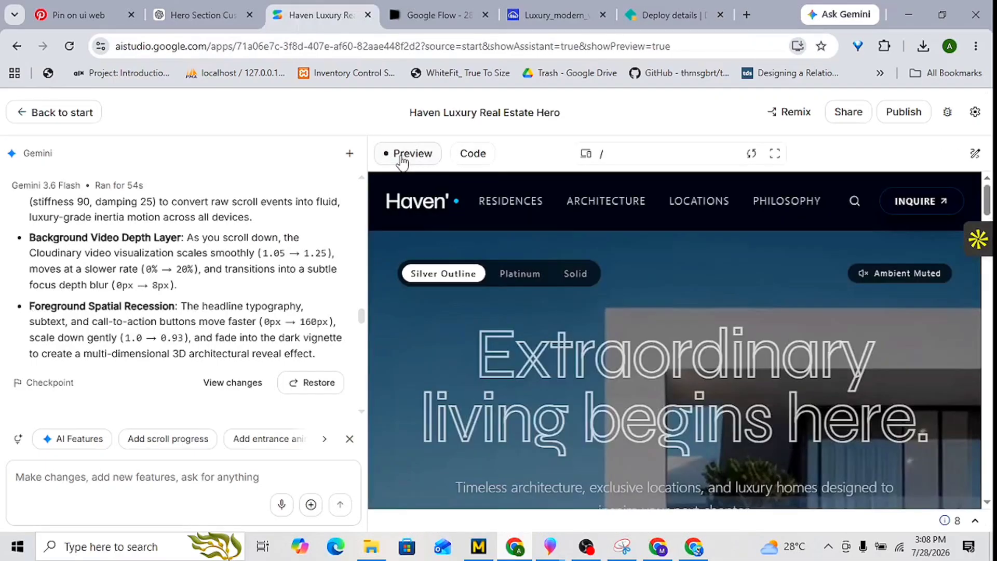
left_click(586, 154)
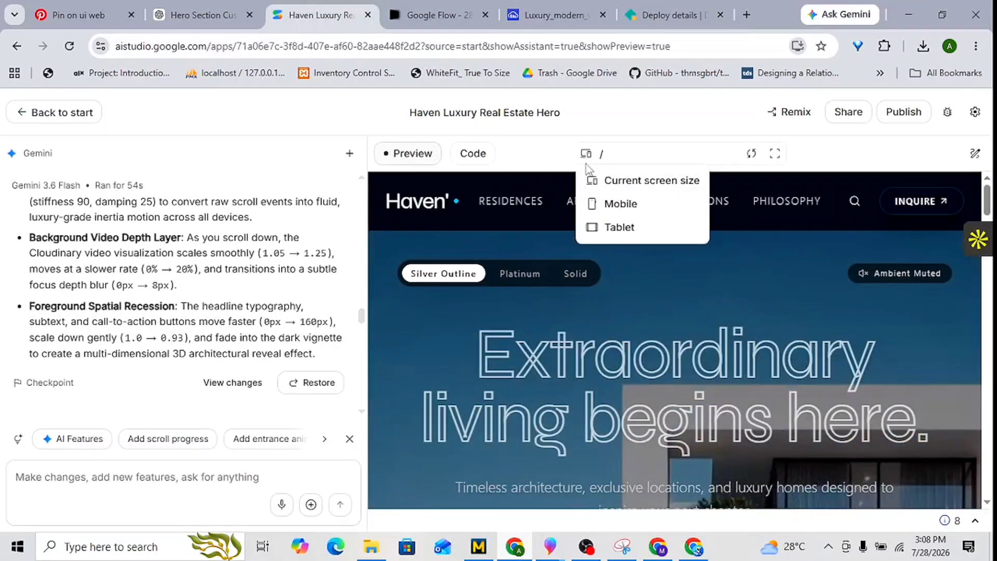
left_click(613, 205)
scroll(717, 281, "down", 3)
scroll(732, 289, "down", 10)
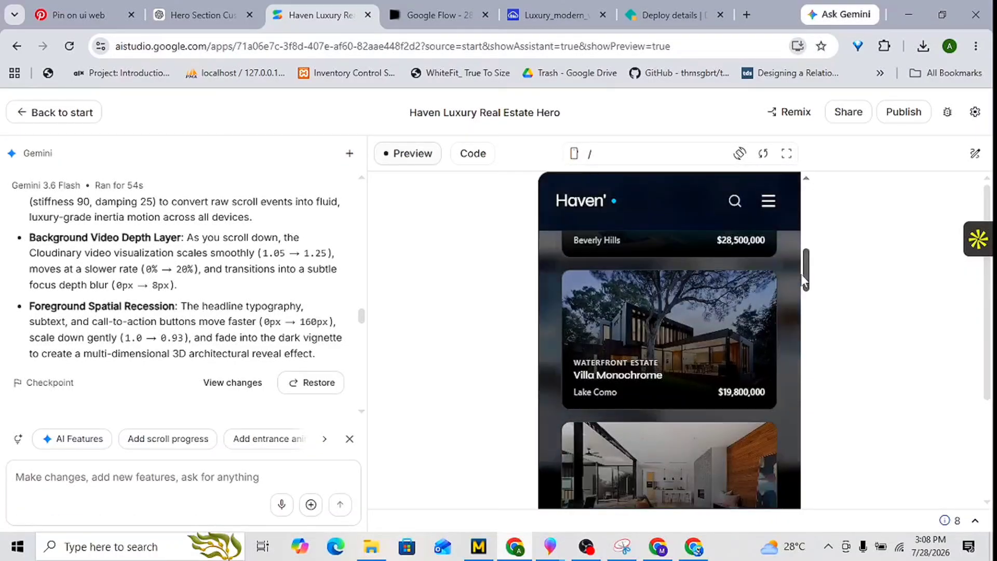
left_click_drag(805, 276, 799, 560)
left_click_drag(987, 358, 952, 540)
left_click_drag(806, 405, 768, 263)
- Turn Wi-Fi back on and connect the computer to the secured Airtel 5G network
left_click(899, 546)
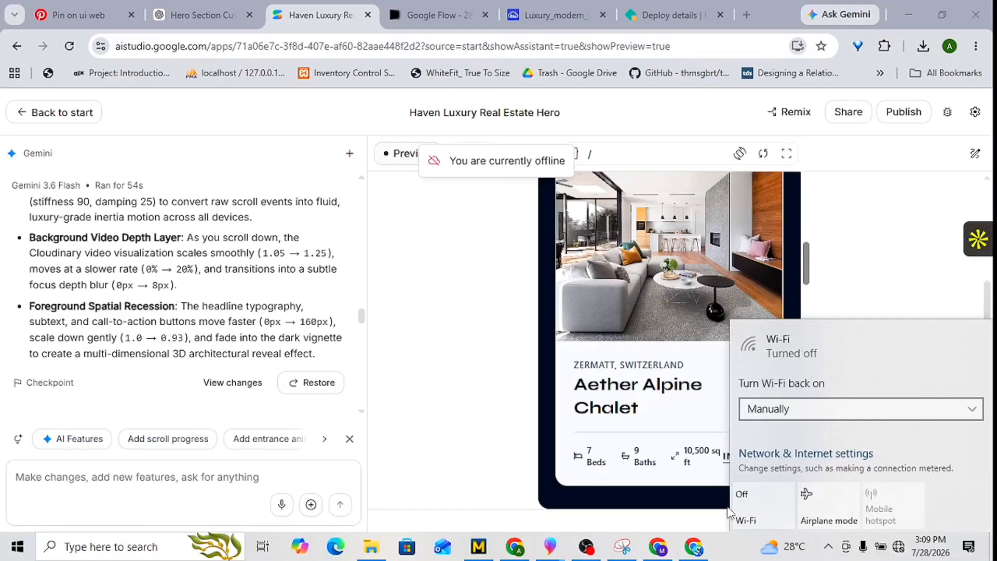
left_click(755, 511)
left_click(814, 130)
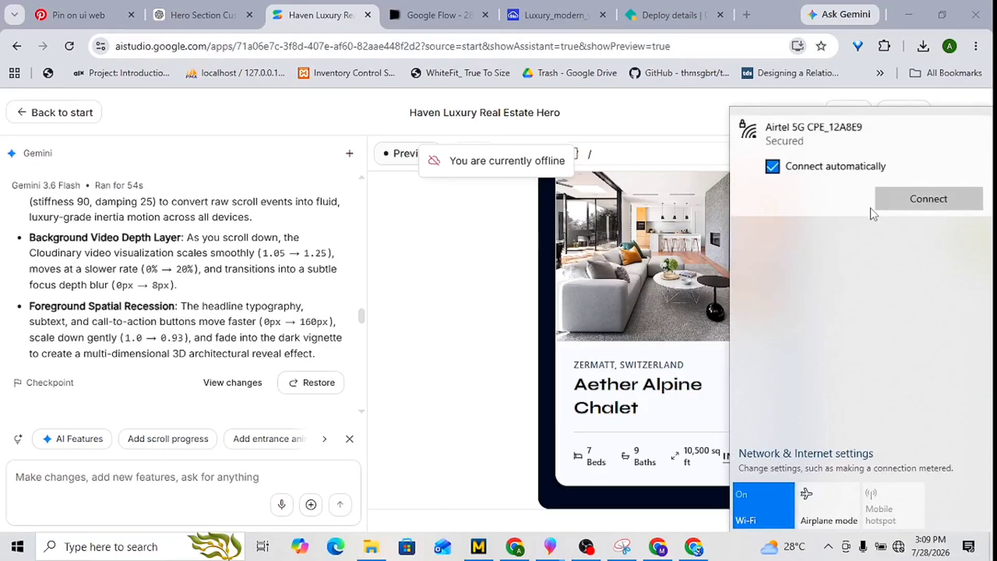
left_click(902, 197)
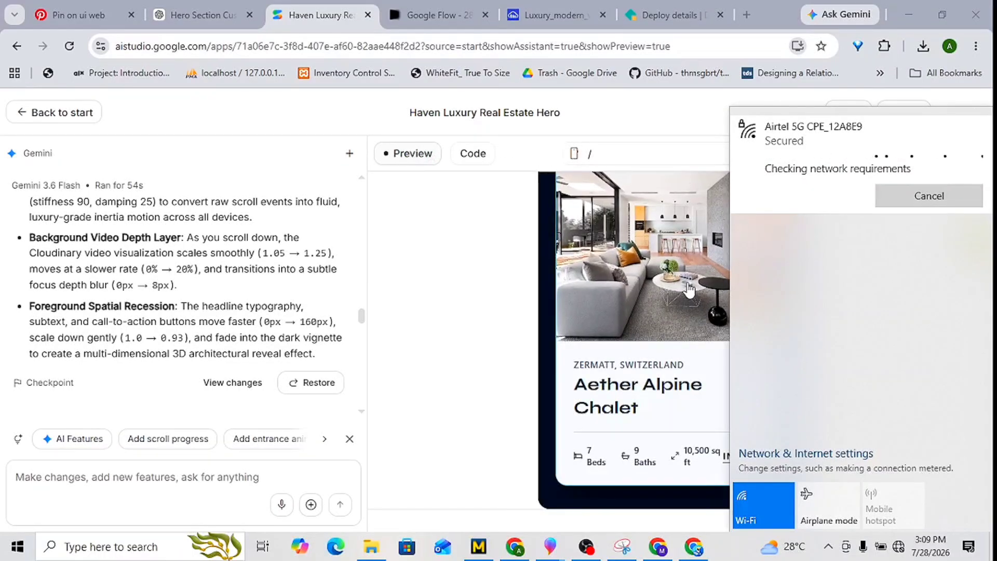
- Switch to the Netlify deploy details and check the deploy log down to the post-processing stage
left_click(547, 15)
left_click(647, 20)
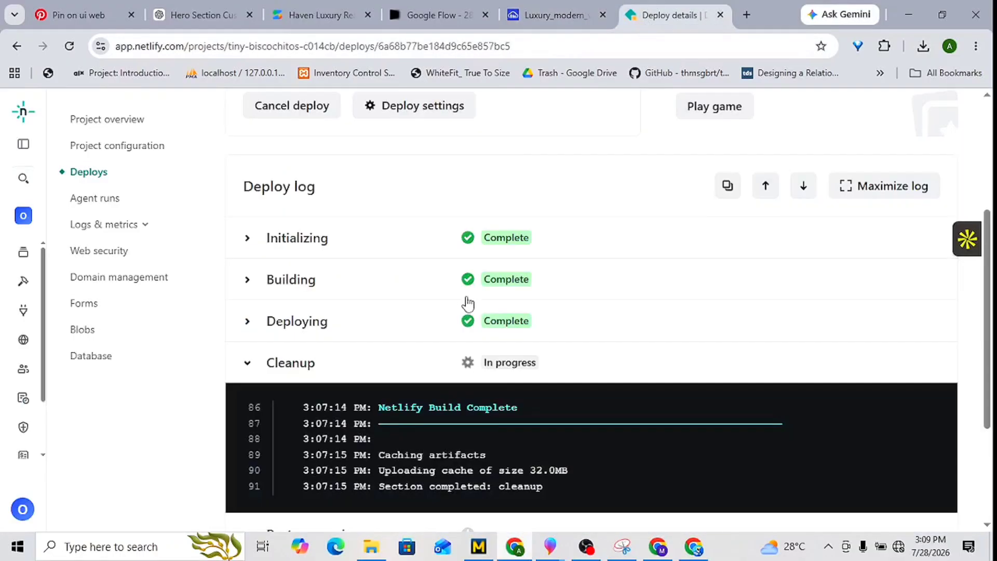
scroll(512, 311, "down", 3)
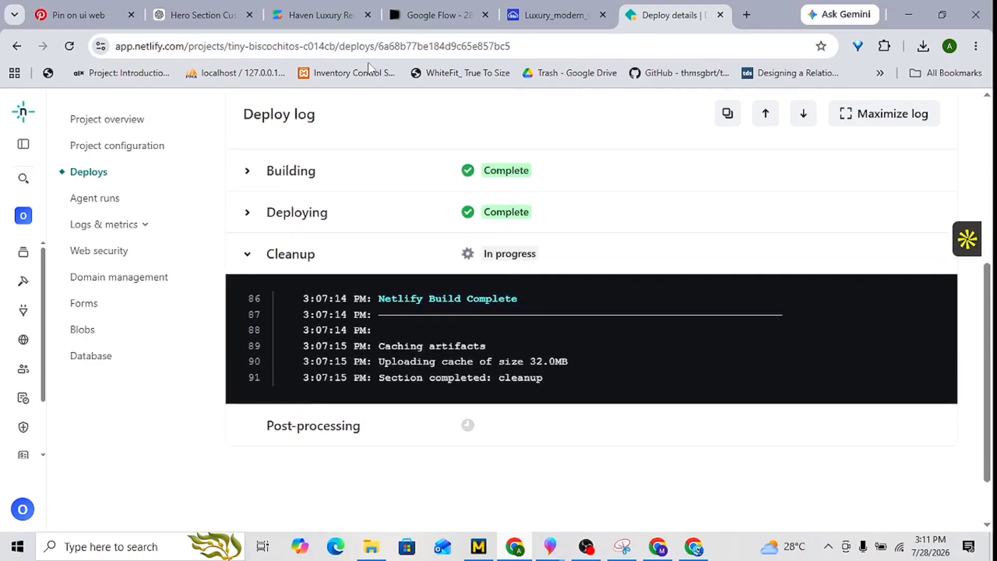
- Return to Google AI Studio, review the mobile residence cards, and preview the site at full width up to the hero
left_click(410, 14)
left_click(328, 19)
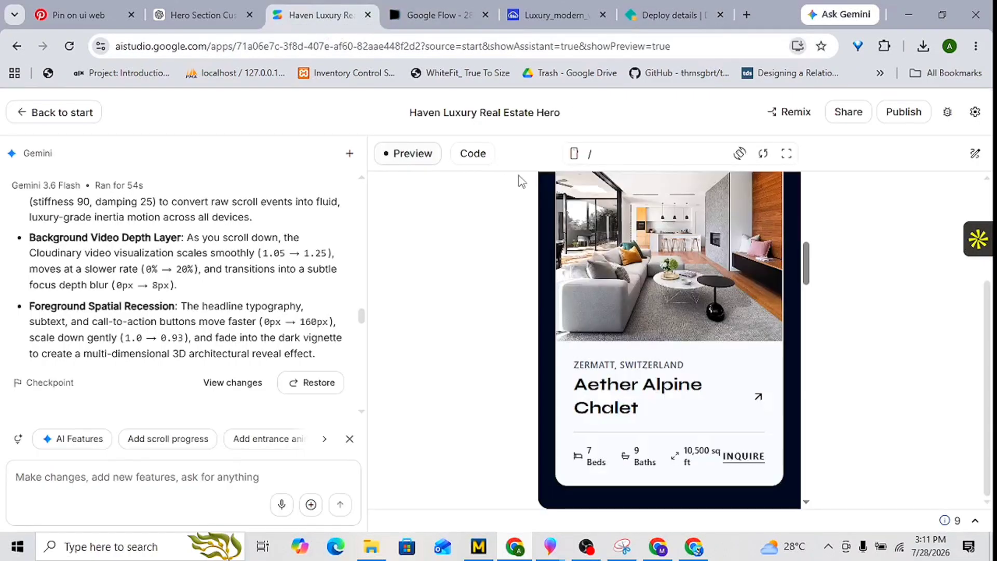
left_click_drag(806, 270, 687, 289)
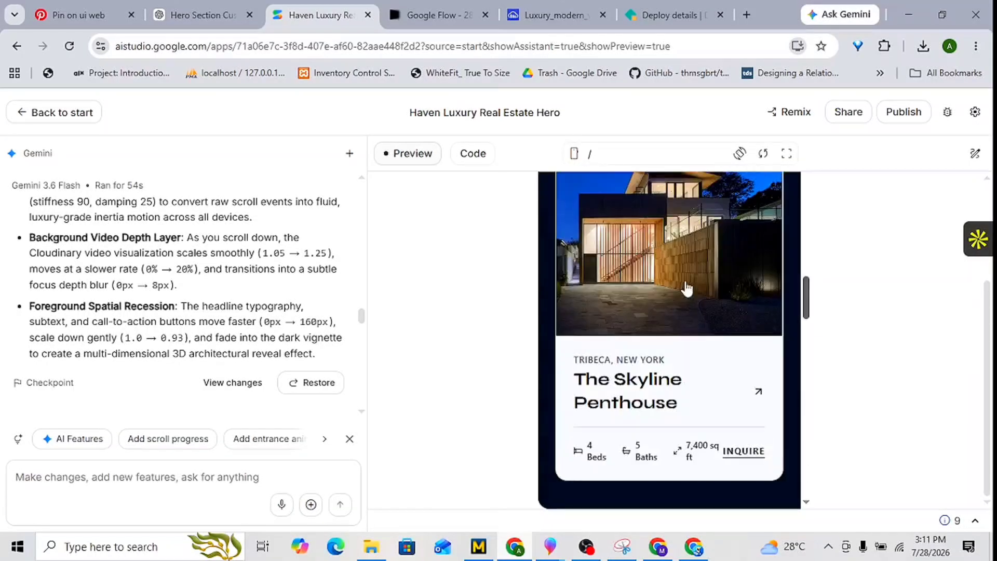
left_click(574, 153)
left_click(615, 179)
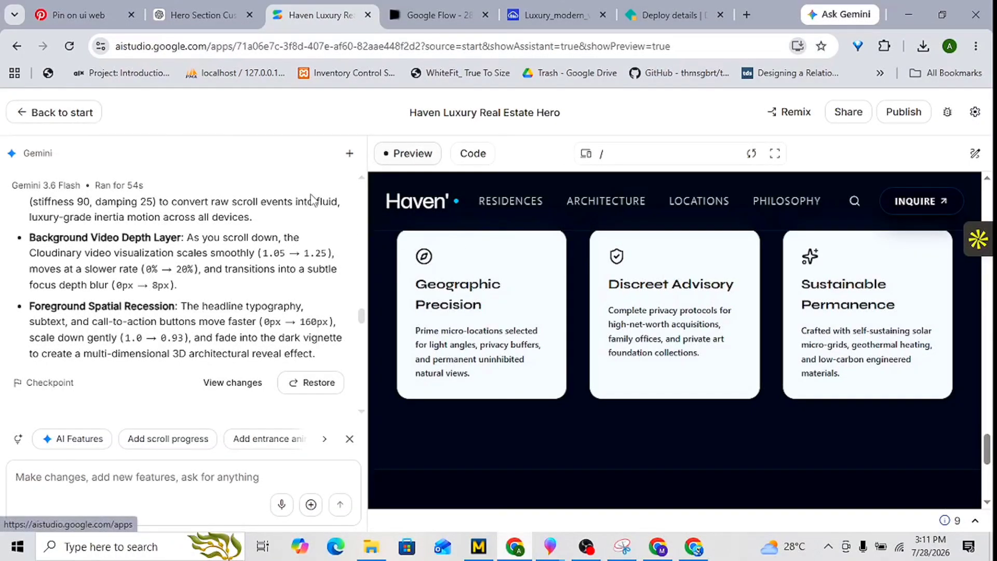
scroll(637, 457, "up", 10)
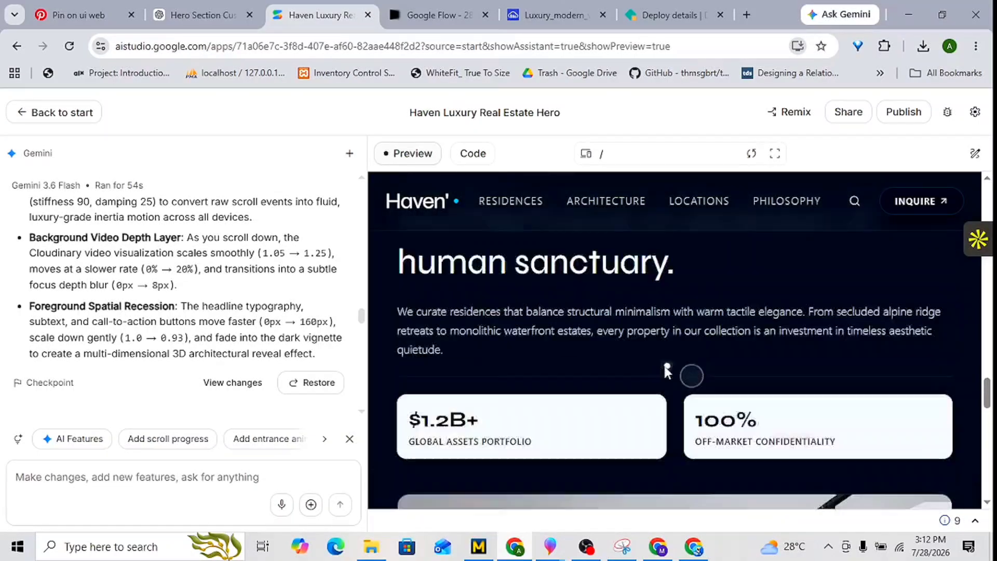
scroll(687, 322, "up", 5)
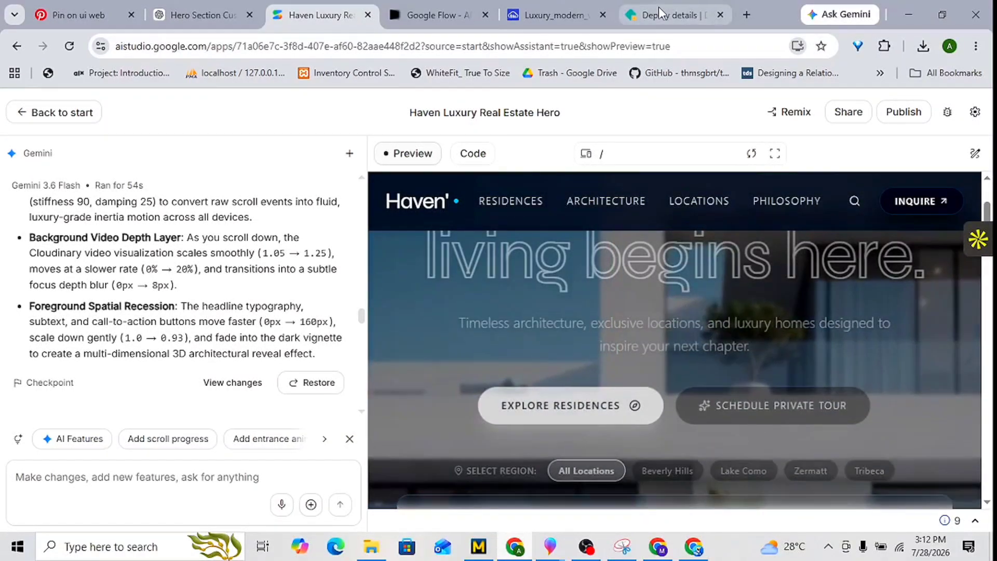
- Check the Netlify deployment's status and open the team's projects page in a new browser tab
left_click(659, 7)
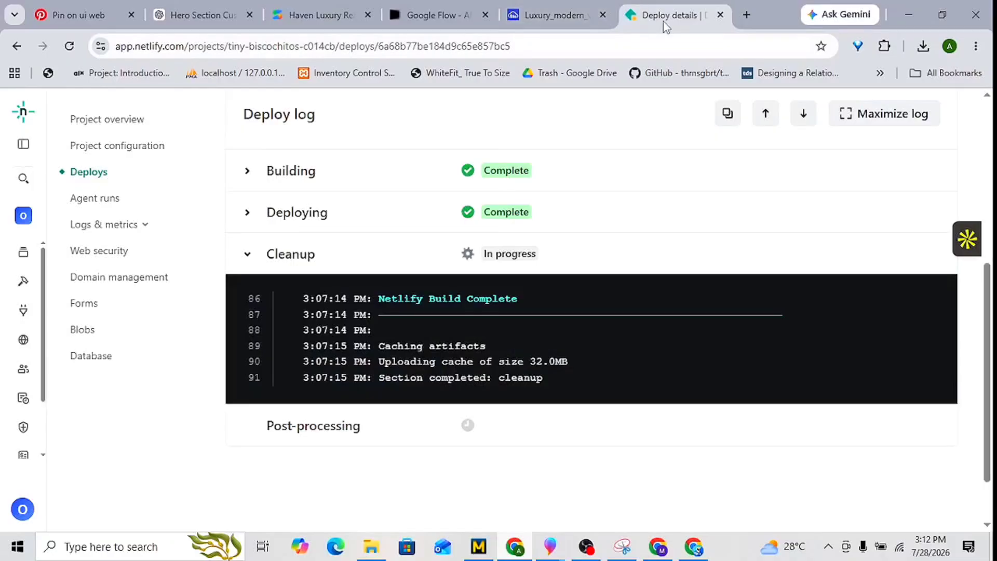
scroll(554, 254, "up", 5)
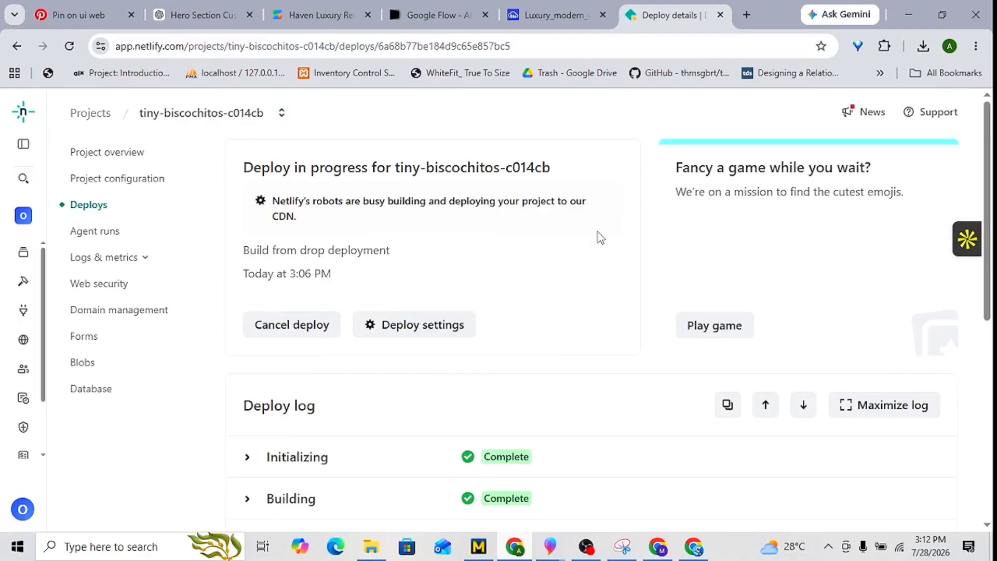
left_click(747, 16)
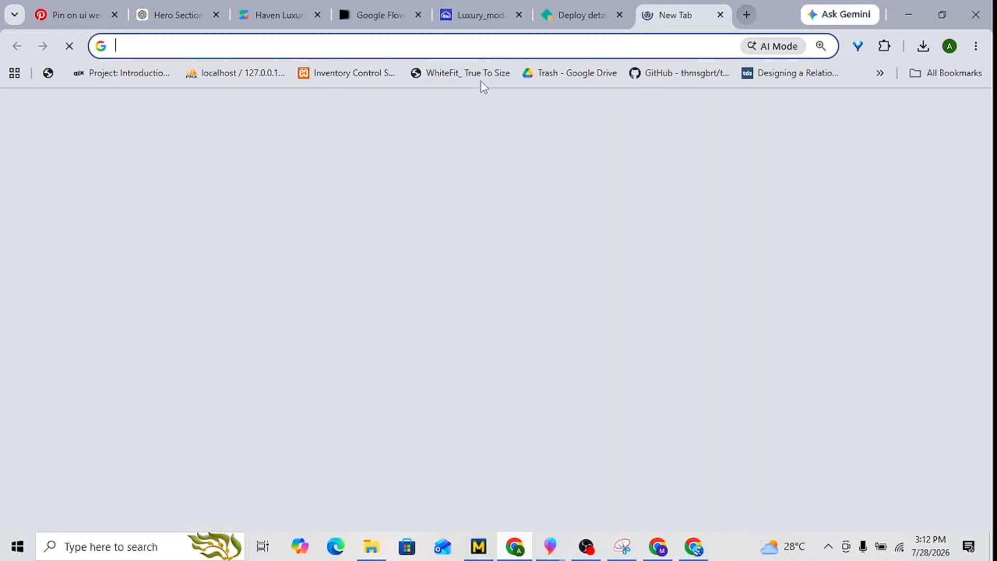
left_click(481, 41)
type("ne")
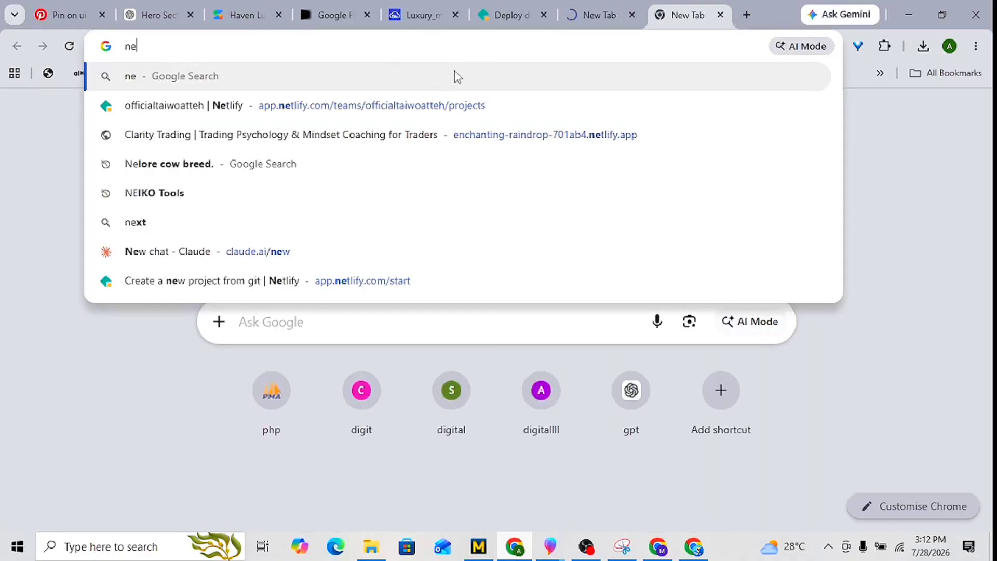
left_click(446, 98)
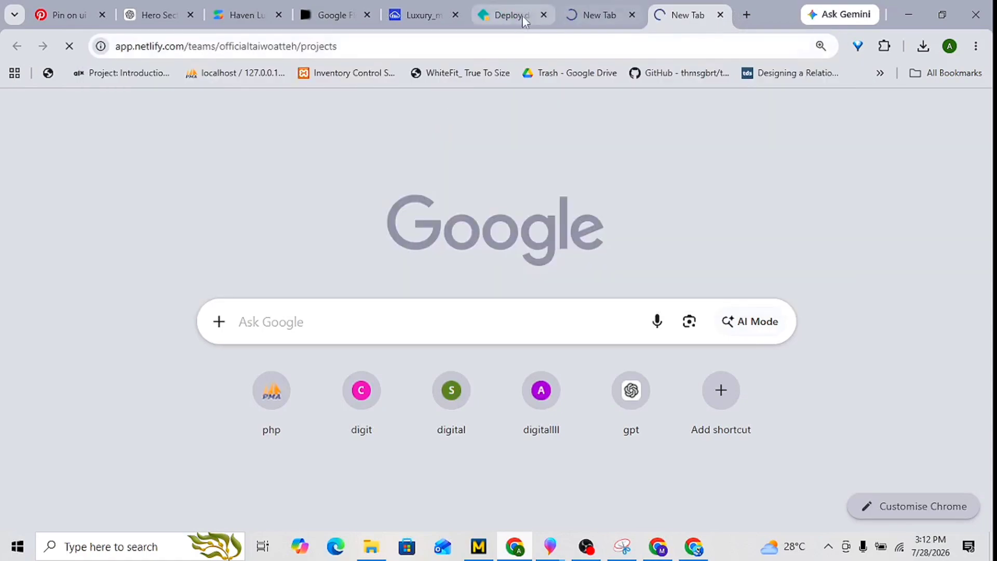
- Go back to the deploy details and examine the Cleanup and Post-processing stages of the log
left_click(509, 16)
scroll(419, 314, "down", 4)
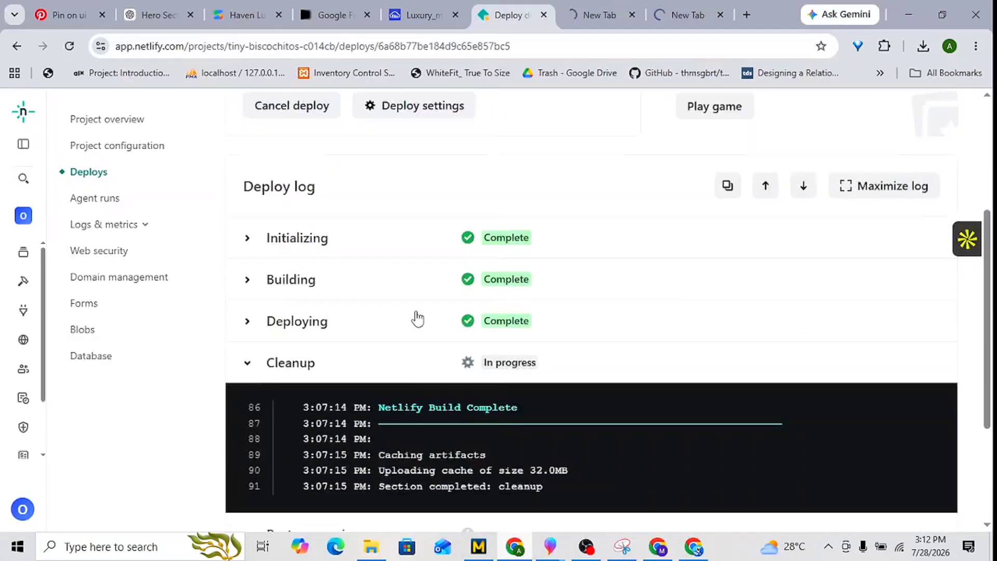
scroll(383, 392, "down", 4)
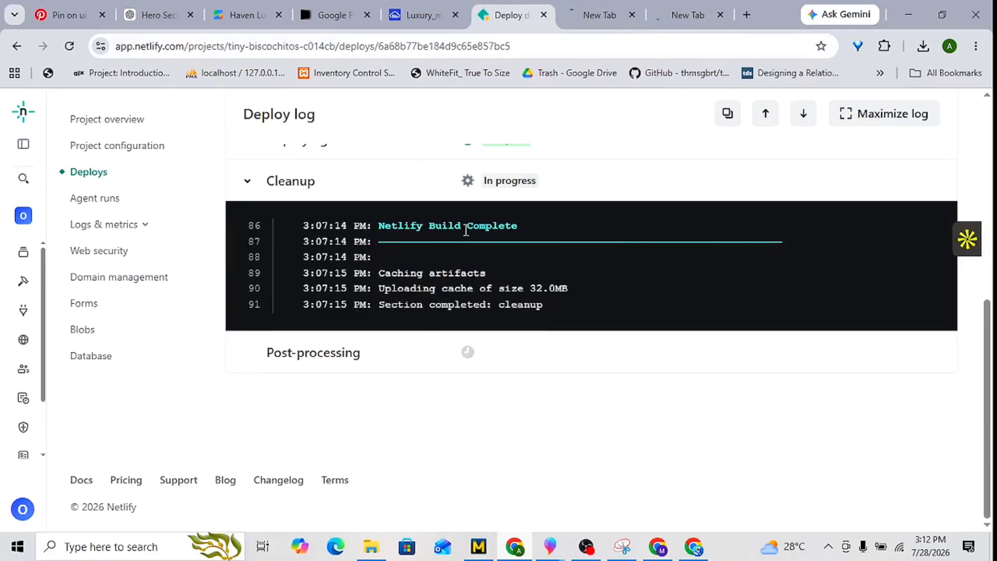
- Monitor the loading of the team's Netlify projects page and Google search tab, and recheck the project's deployment status
left_click(682, 16)
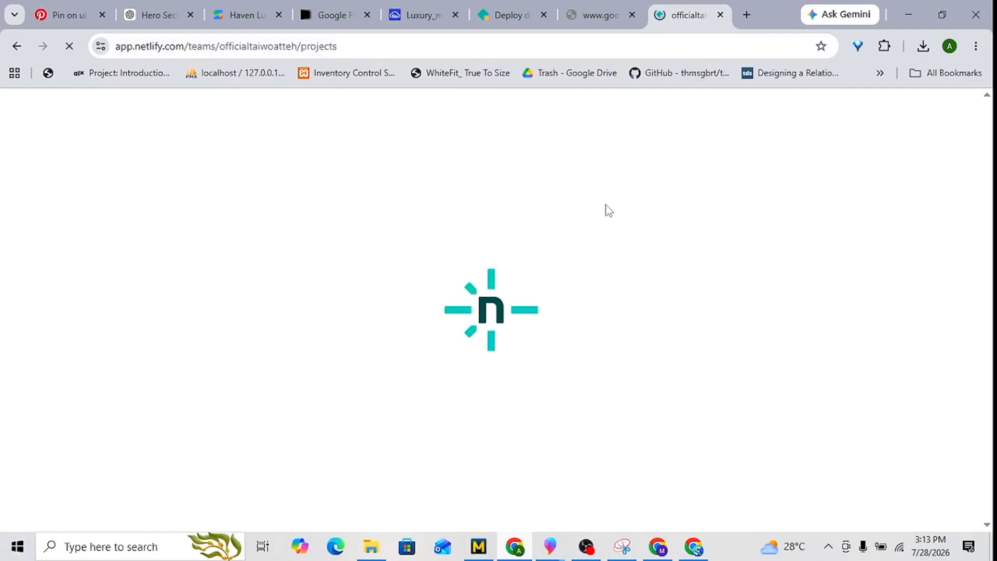
left_click(584, 25)
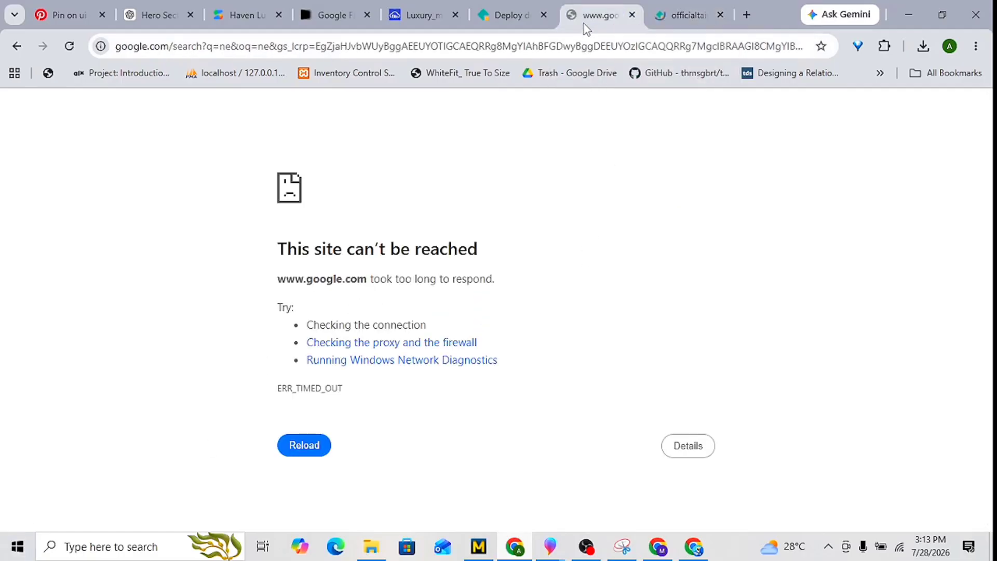
left_click(498, 18)
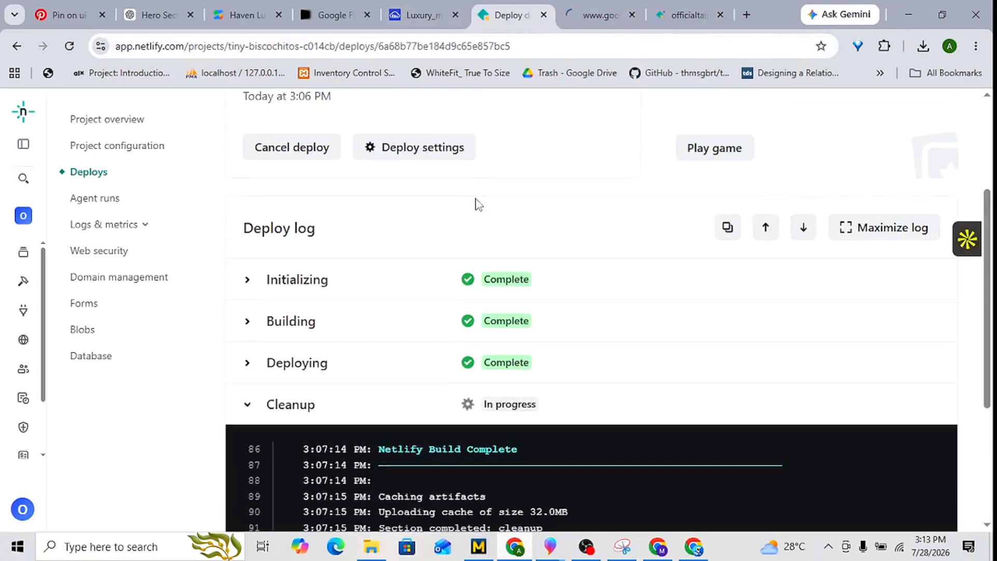
scroll(479, 205, "up", 3)
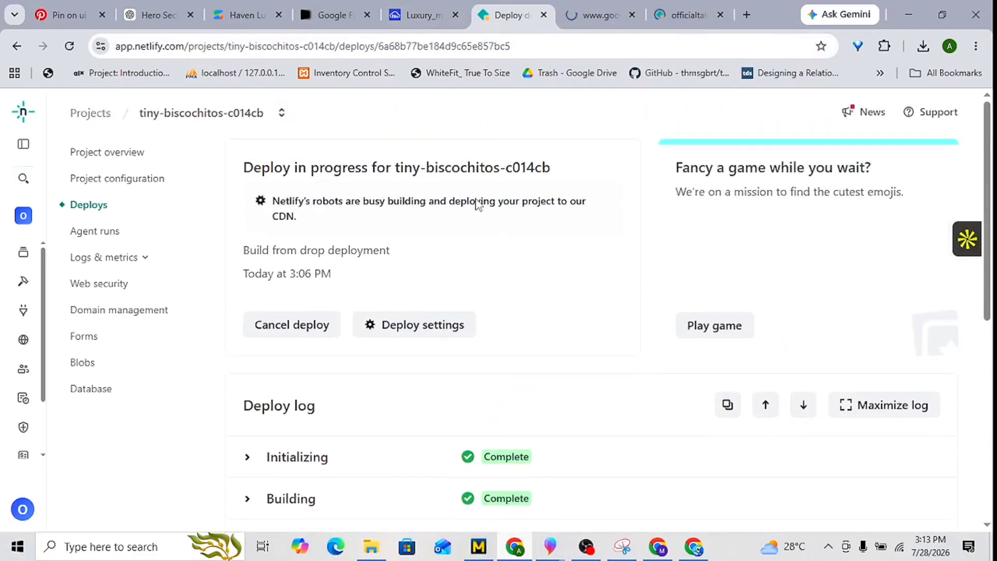
left_click(678, 20)
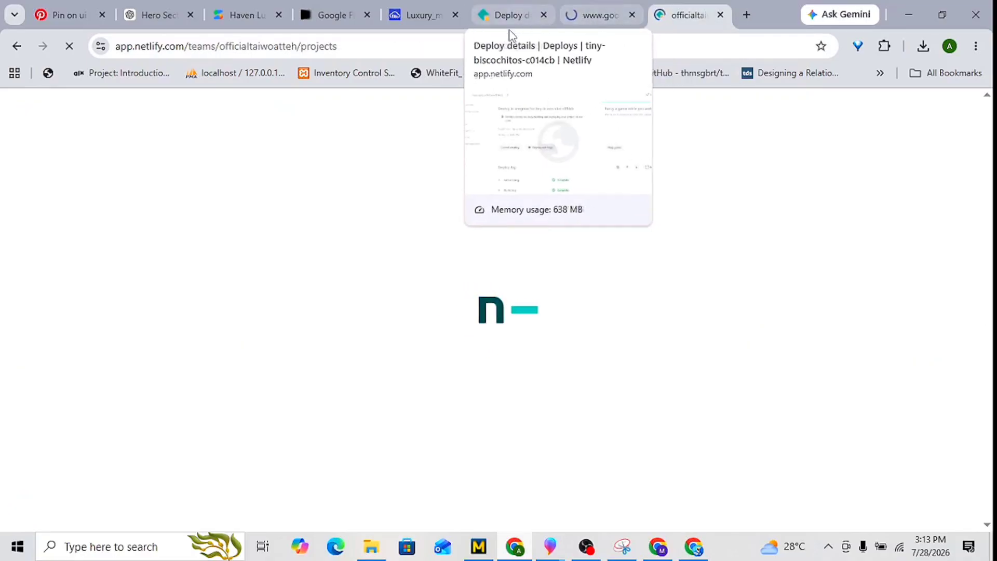
left_click(506, 13)
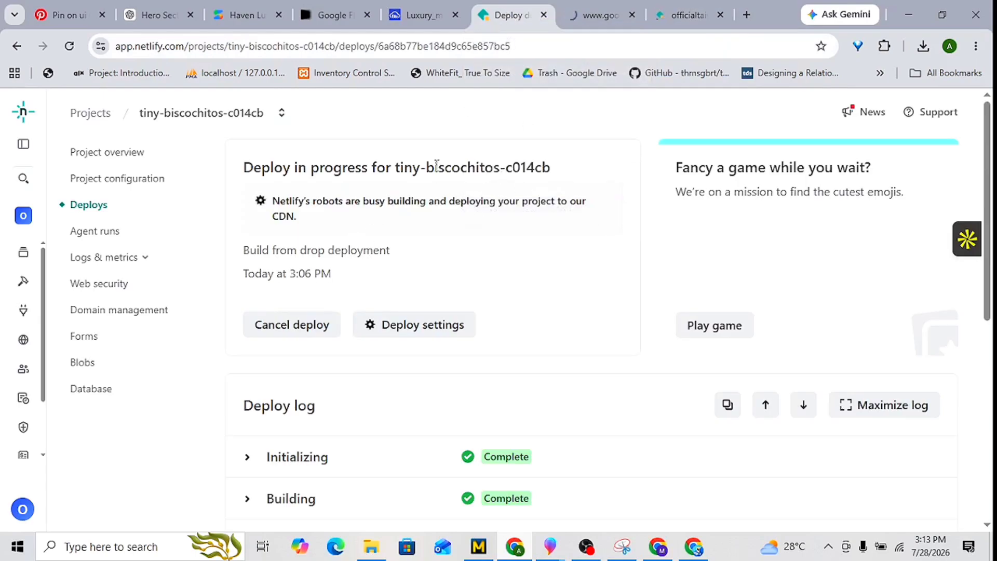
left_click(689, 16)
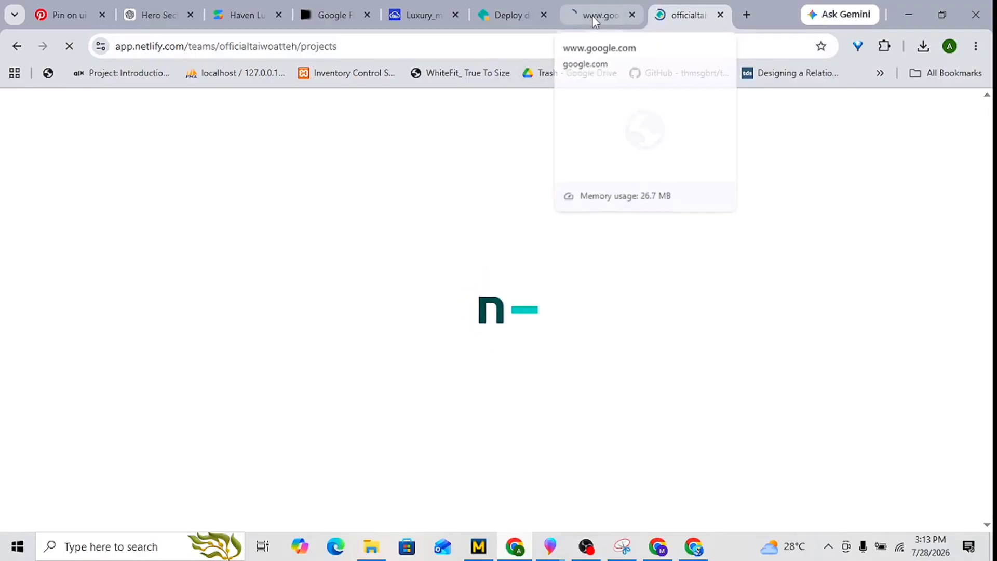
left_click(596, 19)
left_click(677, 17)
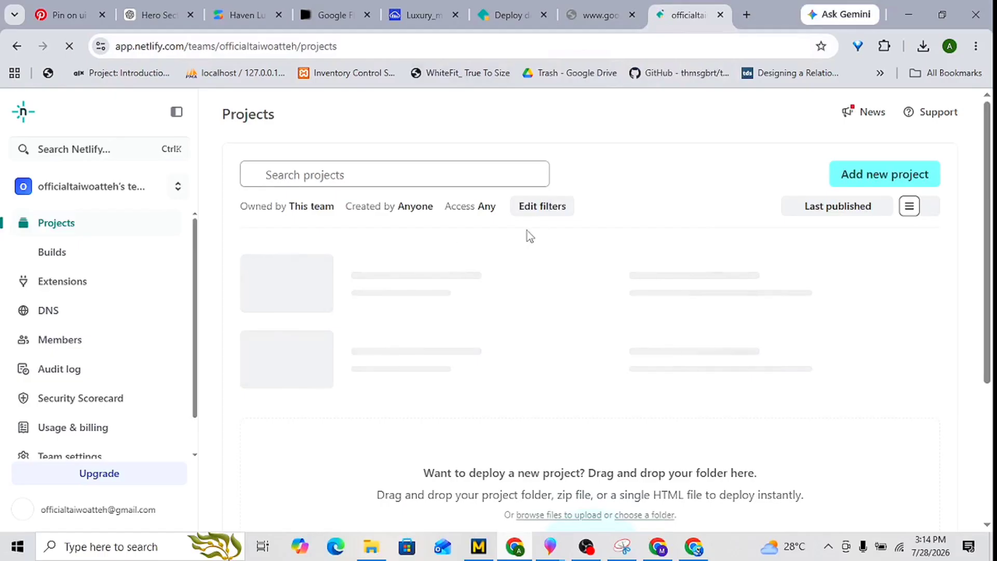
left_click(587, 12)
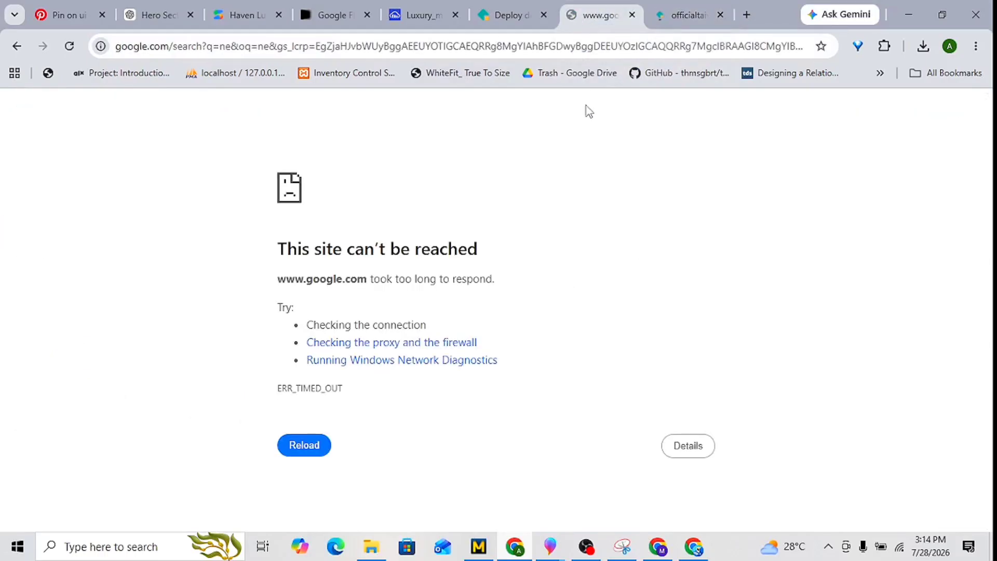